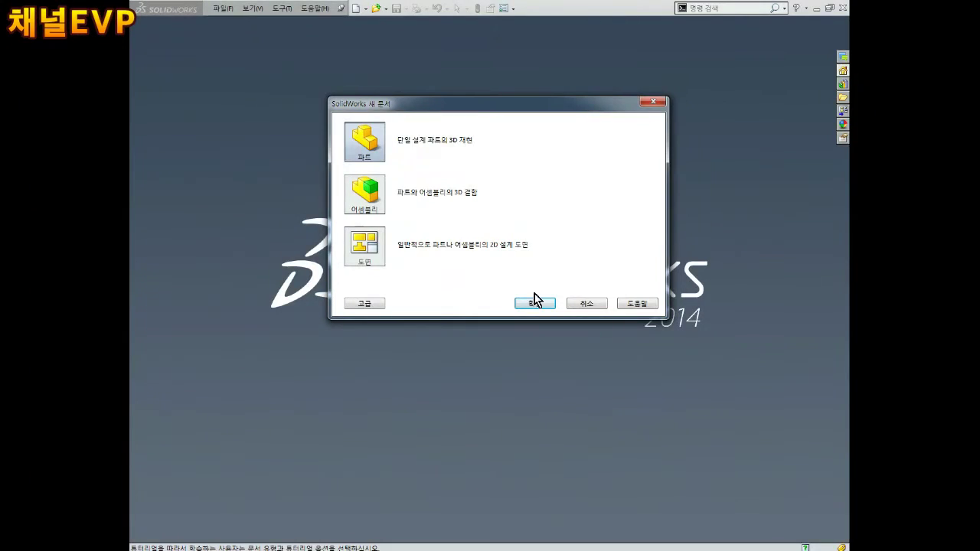
Confirm a new part document and start a sketch on the 정면 (Front) plane.
{"action": "left_click", "coordinate": [536, 304]}
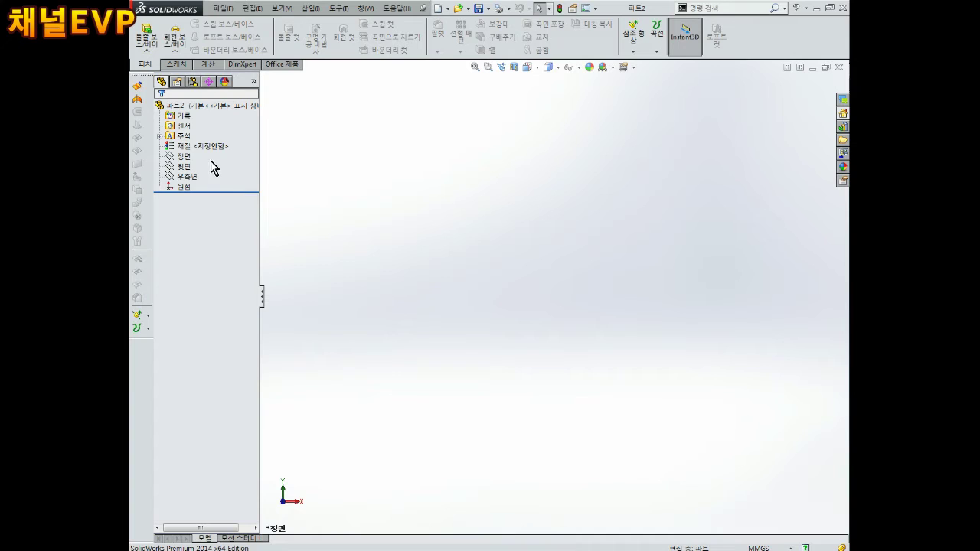
{"action": "left_click", "coordinate": [190, 157]}
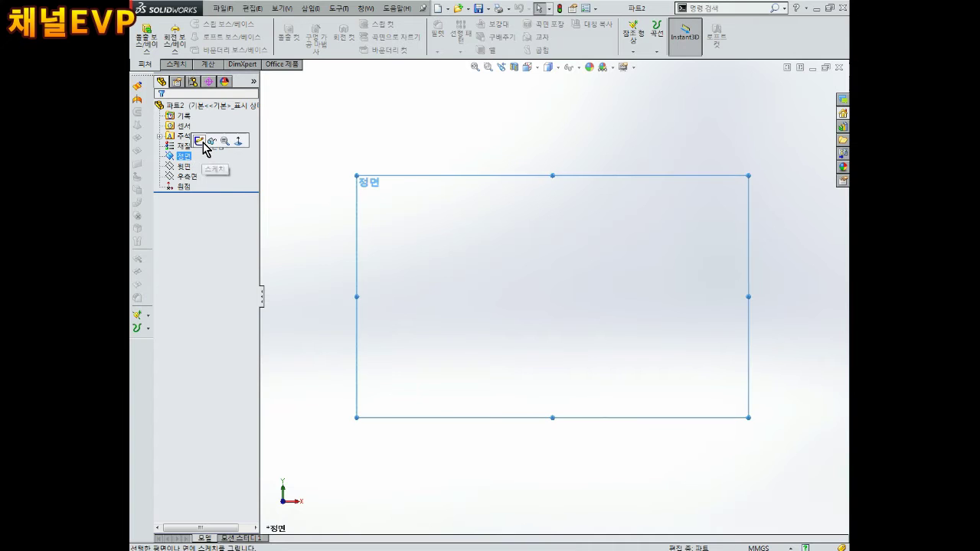
{"action": "left_click", "coordinate": [205, 146]}
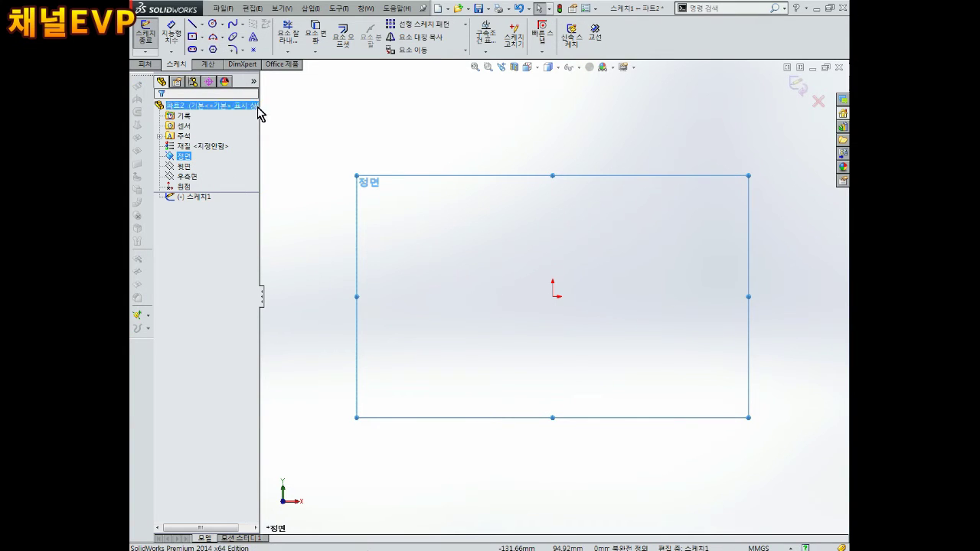
Draw a closed five-sided line outline from the origin with a slanted top-left edge.
{"action": "left_click", "coordinate": [192, 24]}
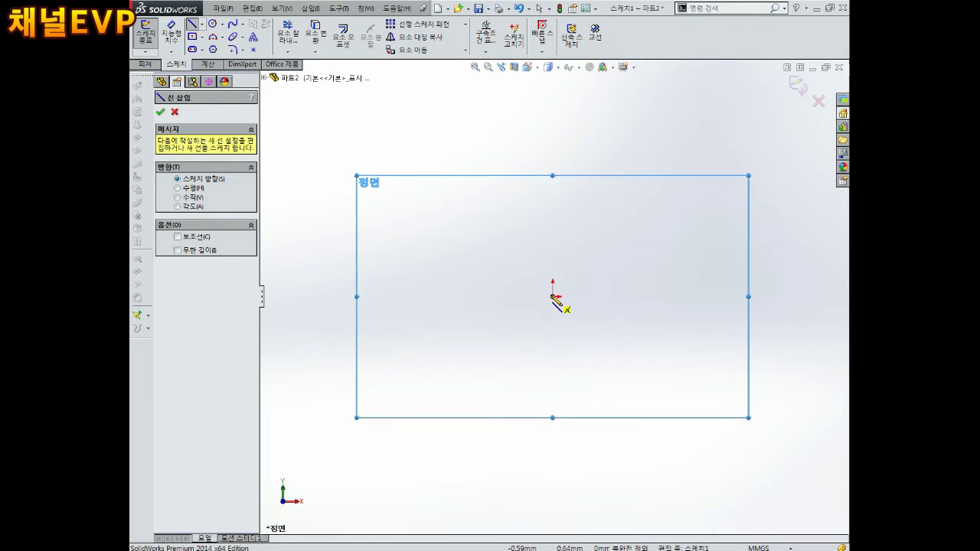
{"action": "left_click", "coordinate": [553, 296]}
{"action": "left_click", "coordinate": [317, 297]}
{"action": "left_click", "coordinate": [318, 106]}
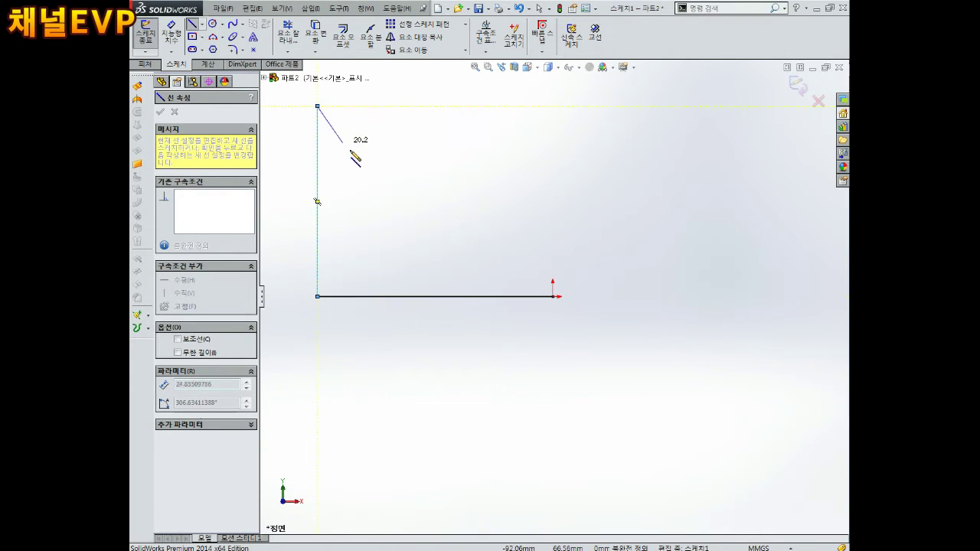
{"action": "left_click", "coordinate": [380, 189]}
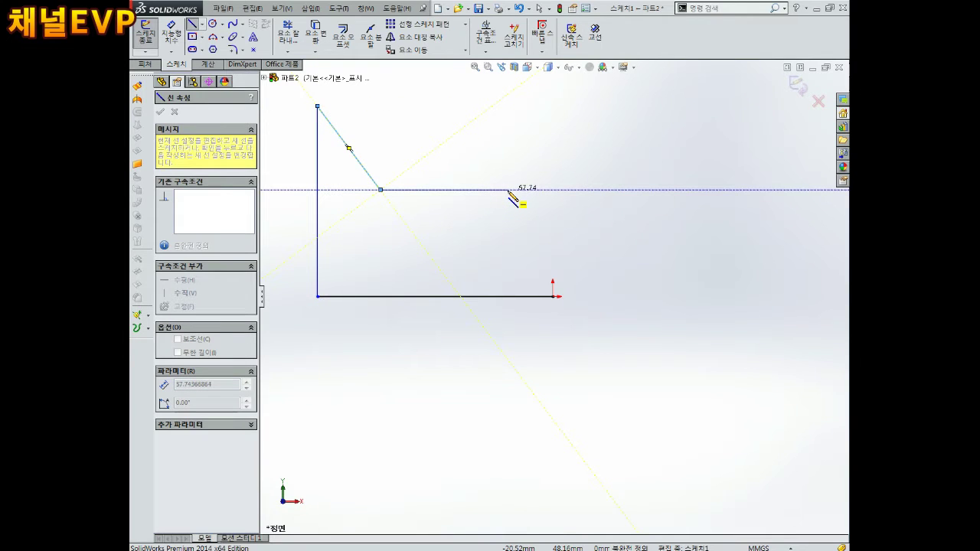
{"action": "left_click", "coordinate": [553, 190]}
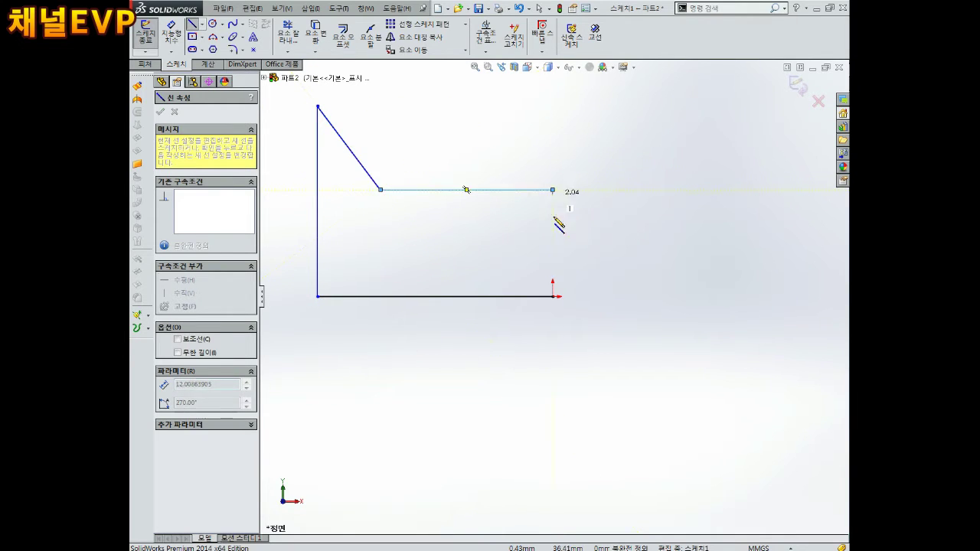
{"action": "left_click", "coordinate": [554, 297]}
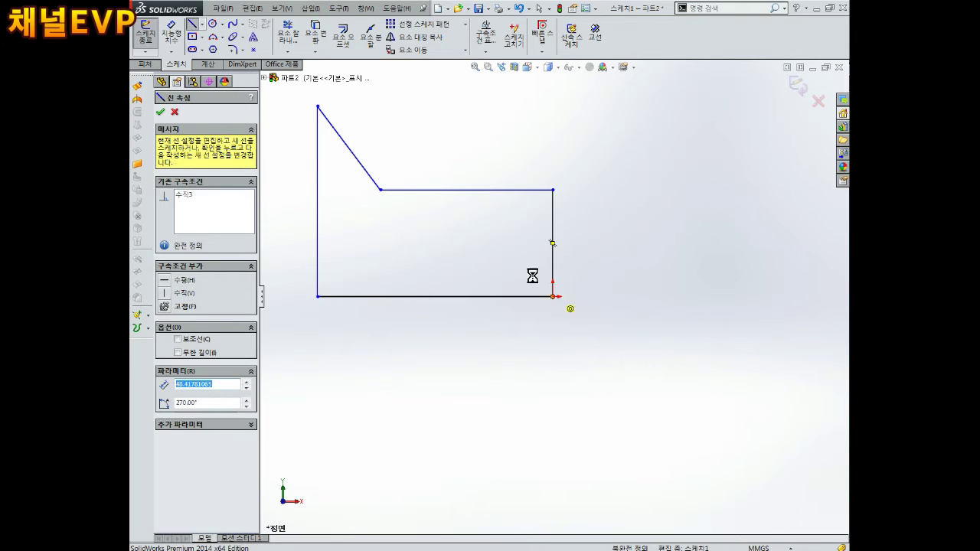
{"action": "key", "text": "Escape"}
{"action": "left_click", "coordinate": [213, 23]}
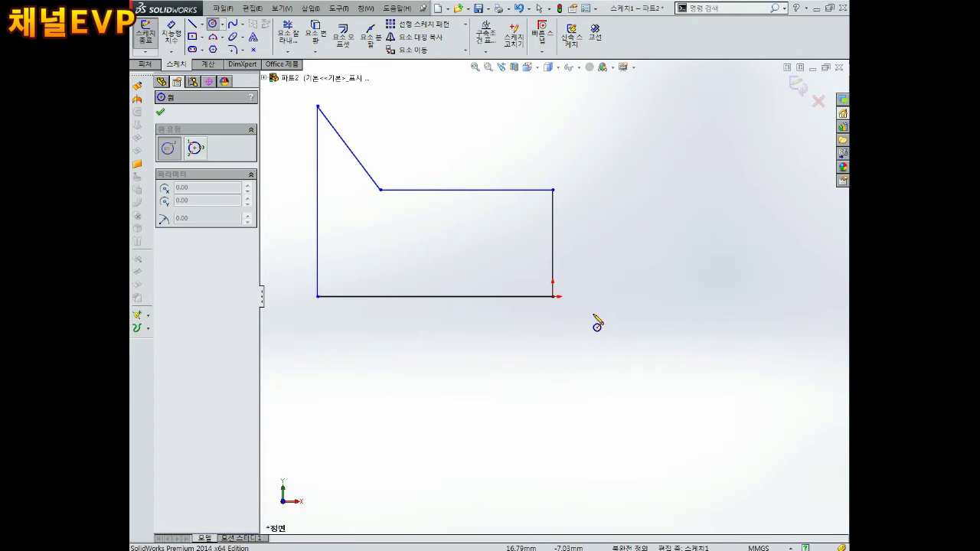
Draw a circle centred at the origin.
{"action": "left_click", "coordinate": [553, 296]}
{"action": "left_click", "coordinate": [565, 161]}
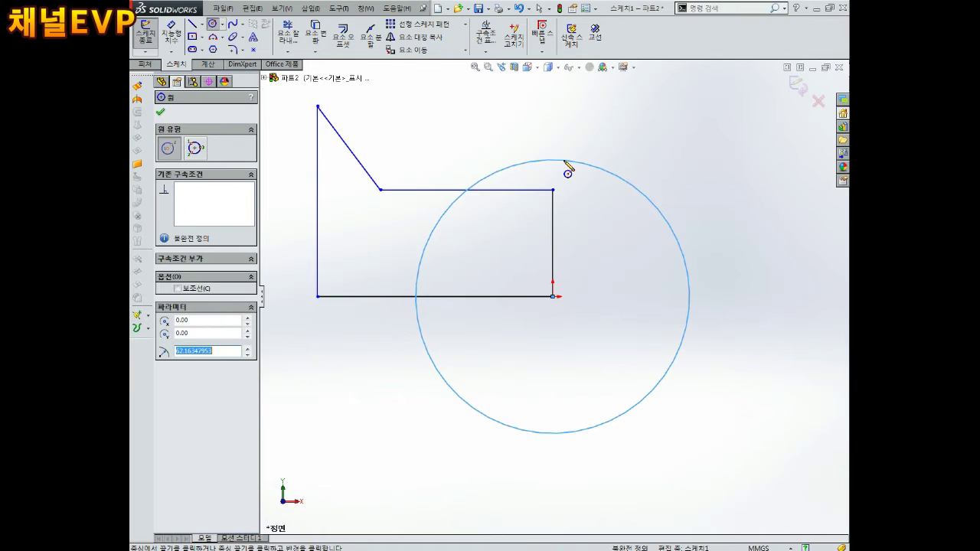
{"action": "key", "text": "Escape"}
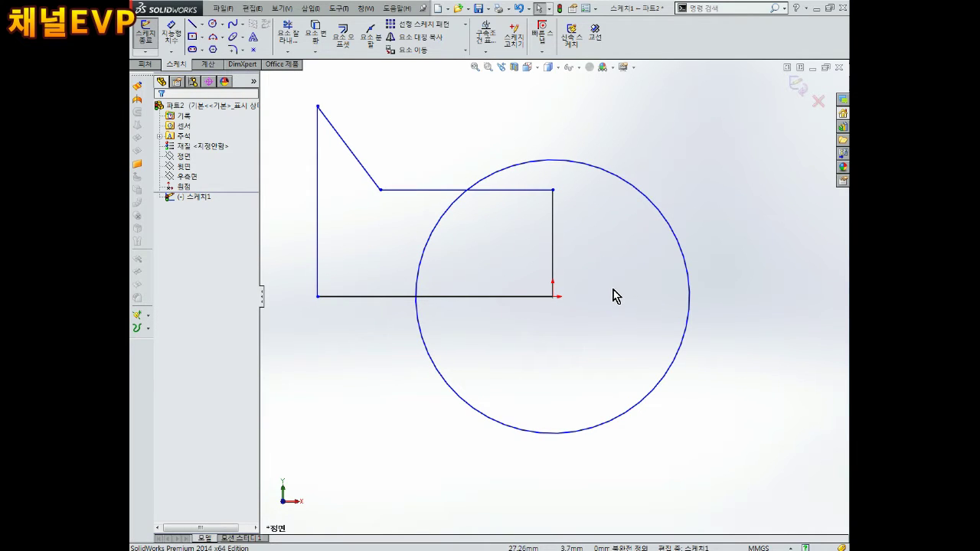
Make the right vertical and bottom horizontal edges construction lines.
{"action": "scroll", "coordinate": [615, 297], "scroll_direction": "up", "scroll_amount": 1}
{"action": "scroll", "coordinate": [614, 296], "scroll_direction": "up", "scroll_amount": 1}
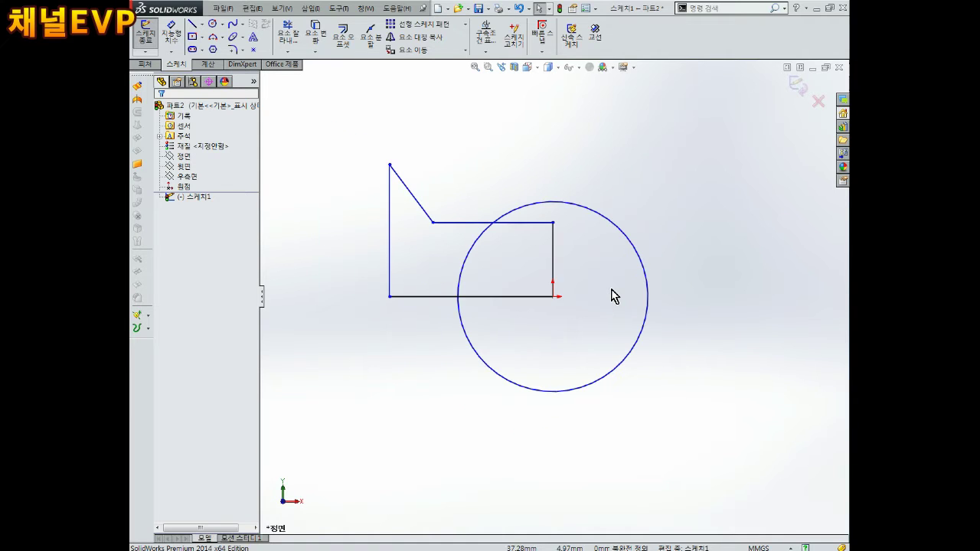
{"action": "left_click", "coordinate": [554, 245]}
{"action": "left_click", "coordinate": [593, 207]}
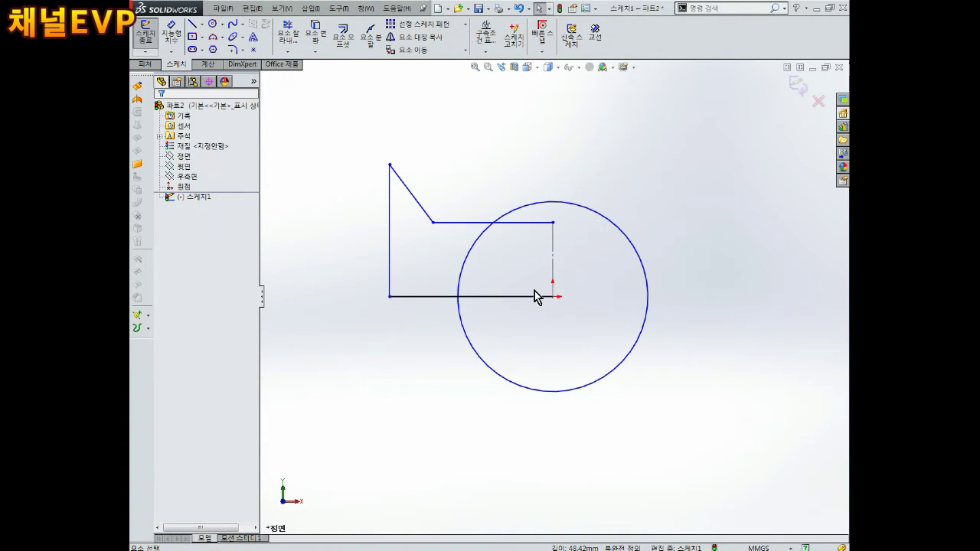
{"action": "left_click", "coordinate": [534, 297]}
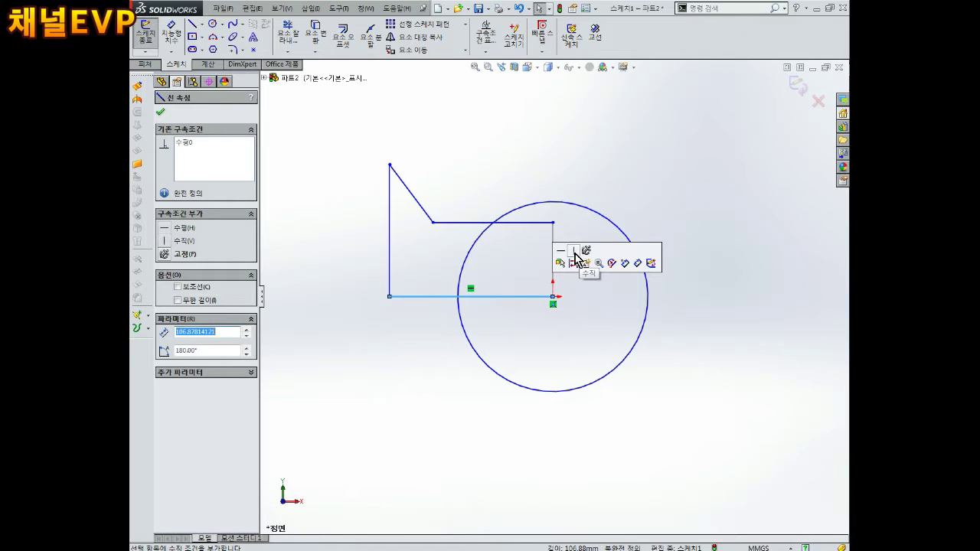
{"action": "left_click", "coordinate": [573, 263]}
Dimension the horizontal distance from the left edge to the right construction line as 150.
{"action": "right_click_drag", "start_coordinate": [548, 307], "coordinate": [544, 272]}
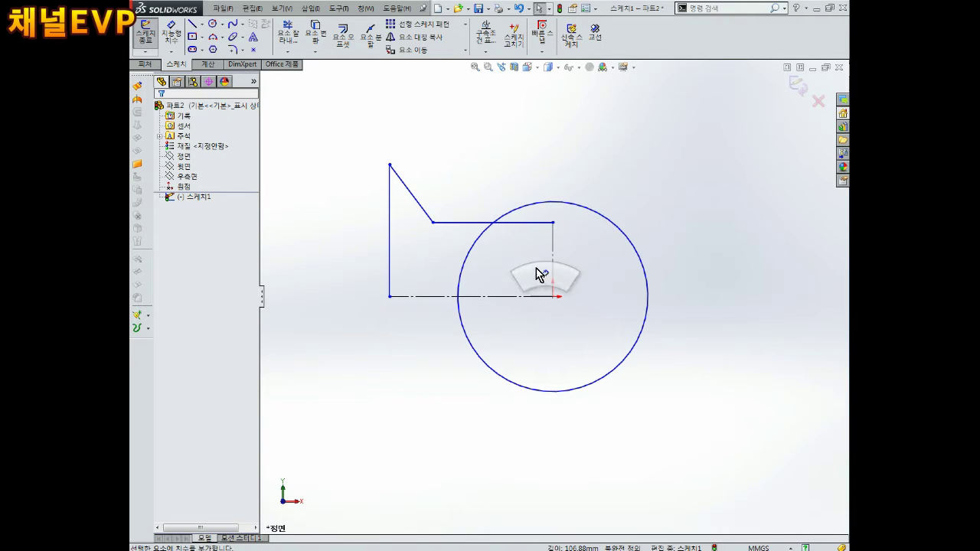
{"action": "left_click", "coordinate": [391, 266]}
{"action": "left_click", "coordinate": [552, 260]}
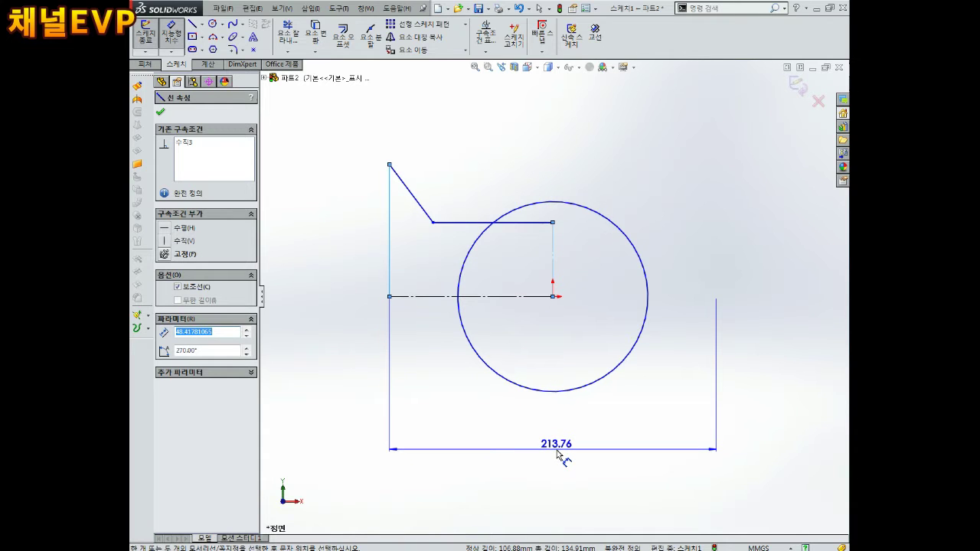
{"action": "left_click", "coordinate": [559, 455]}
{"action": "type", "text": "150"}
{"action": "key", "text": "Return"}
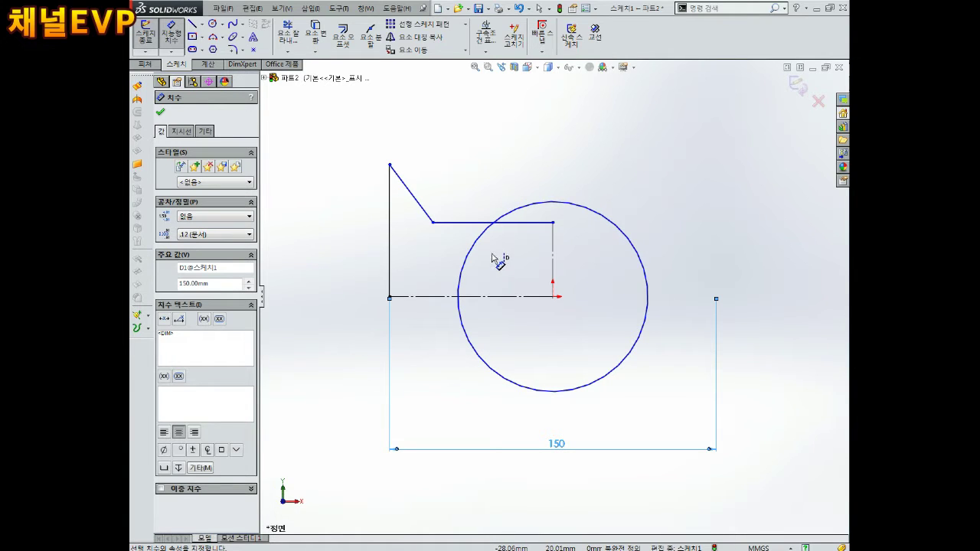
{"action": "left_click", "coordinate": [233, 49]}
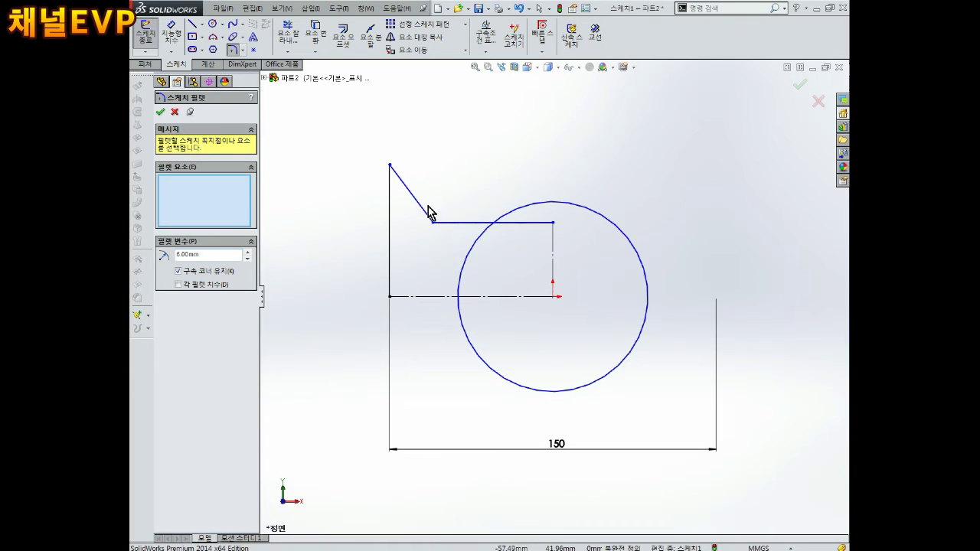
Round the top-left corner with an R6 sketch fillet.
{"action": "left_click", "coordinate": [408, 190]}
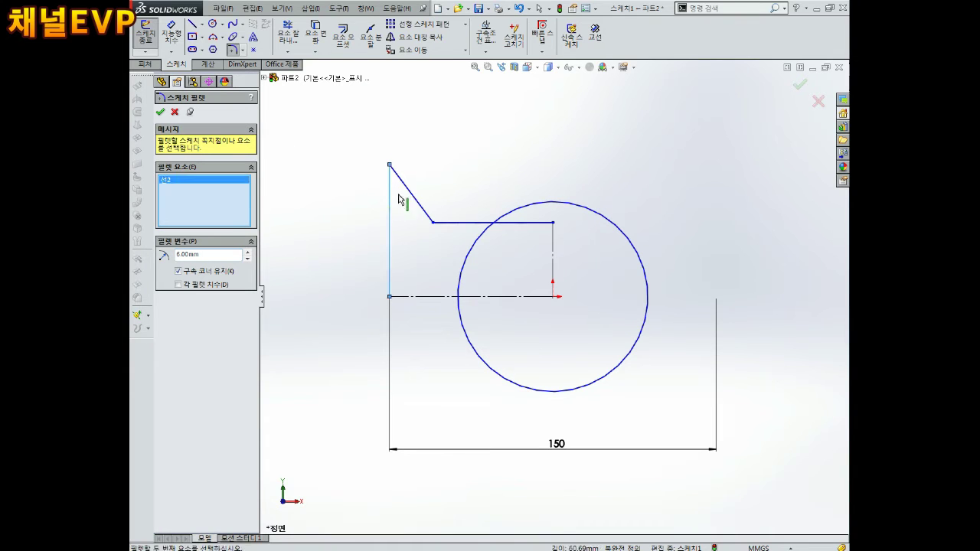
{"action": "left_click", "coordinate": [161, 111]}
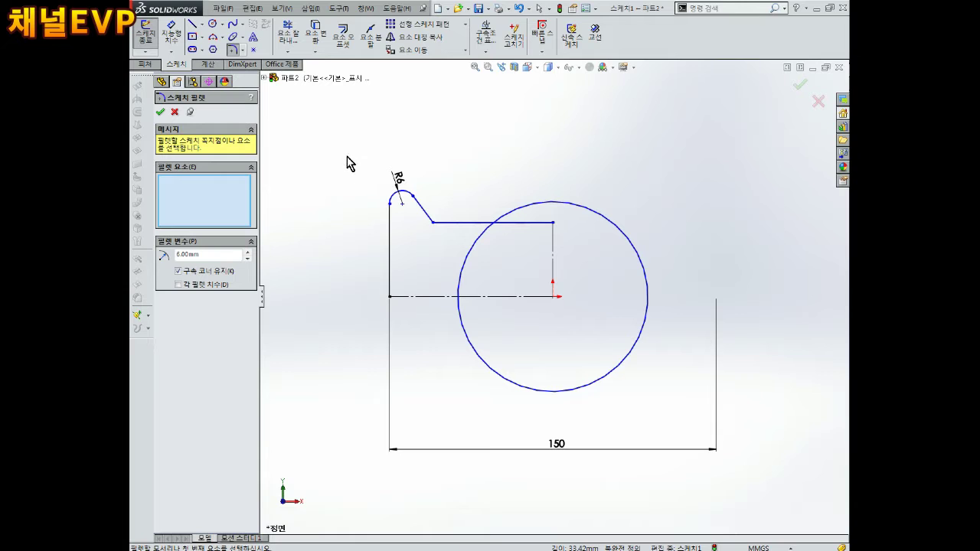
{"action": "key", "text": "Escape"}
Add the 72 vertical height and 36 step height dimensions.
{"action": "left_click", "coordinate": [403, 203]}
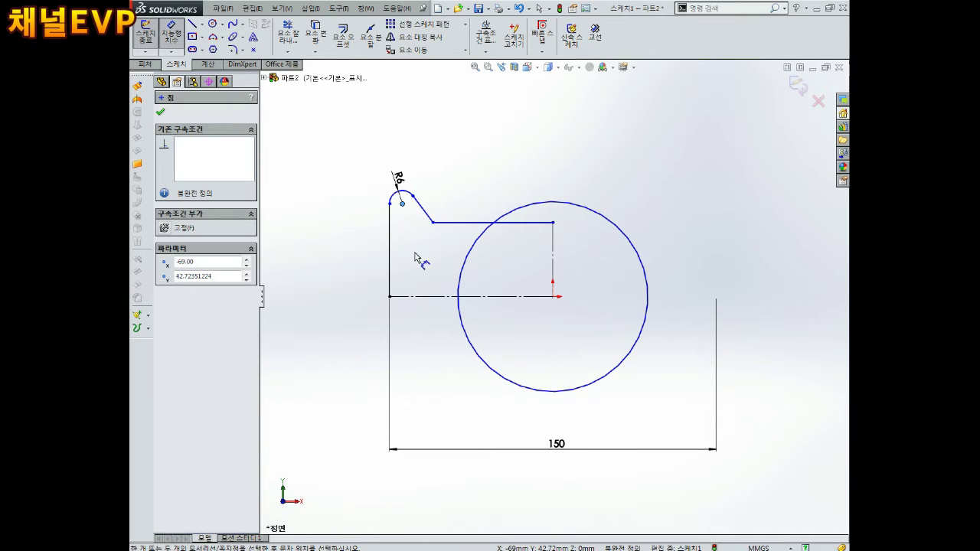
{"action": "left_click", "coordinate": [416, 296]}
{"action": "left_click", "coordinate": [350, 327]}
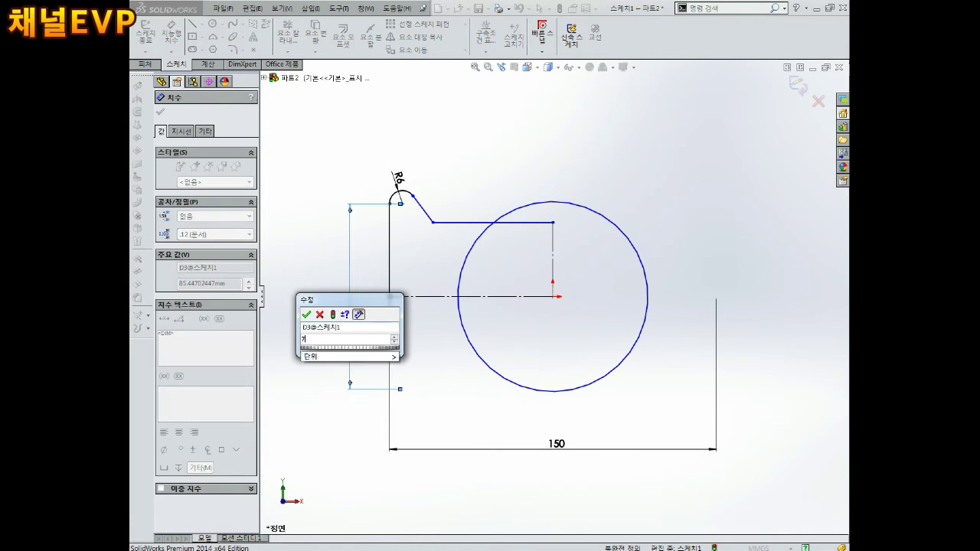
{"action": "type", "text": "72"}
{"action": "key", "text": "Return"}
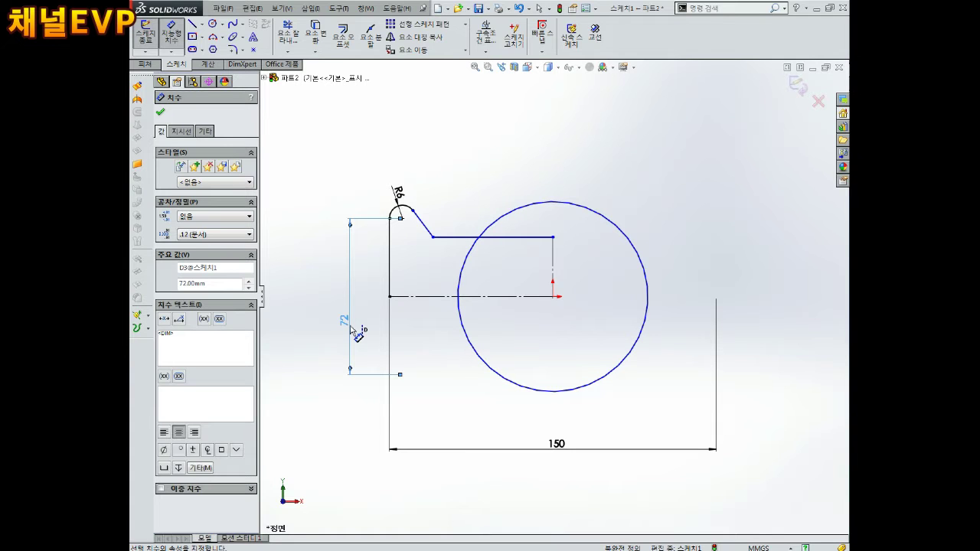
{"action": "left_click", "coordinate": [499, 237]}
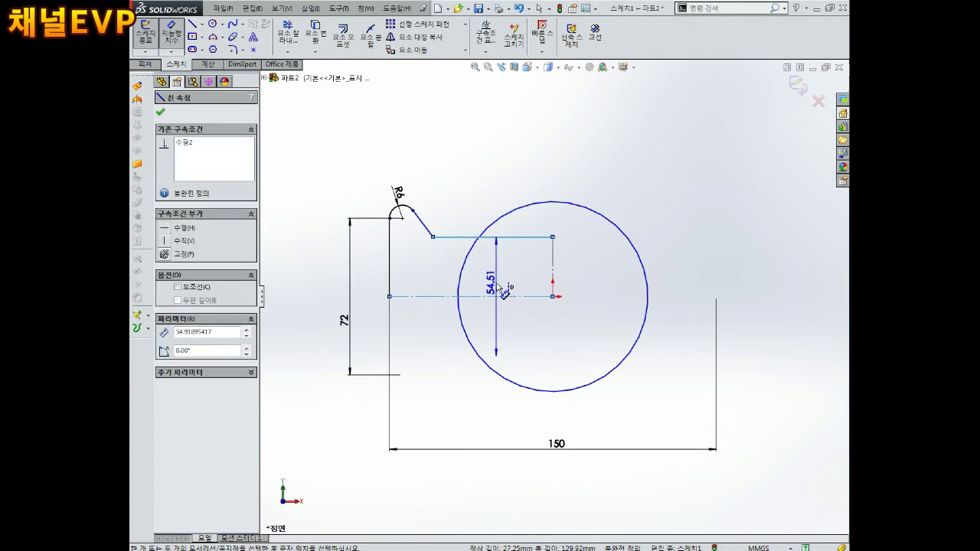
{"action": "left_click", "coordinate": [500, 306]}
{"action": "type", "text": "36"}
{"action": "key", "text": "Return"}
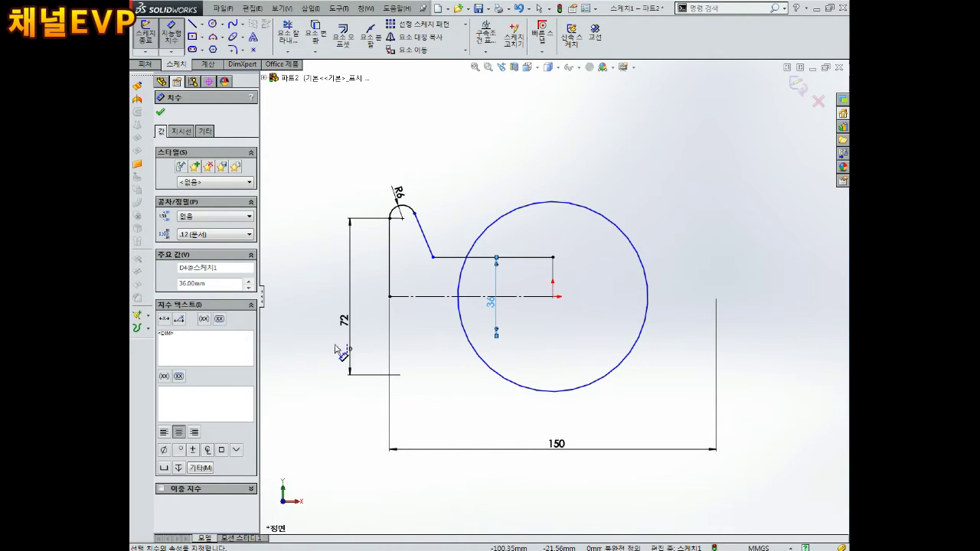
Dimension the slanted edge at 36° from the left edge.
{"action": "left_click", "coordinate": [424, 237]}
{"action": "left_click", "coordinate": [389, 252]}
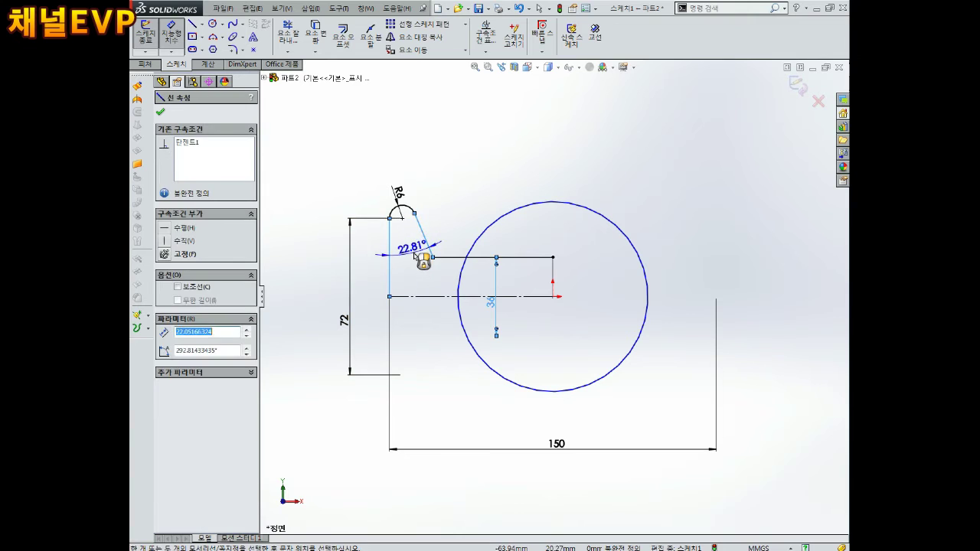
{"action": "left_click", "coordinate": [418, 264]}
{"action": "type", "text": "36"}
{"action": "key", "text": "Return"}
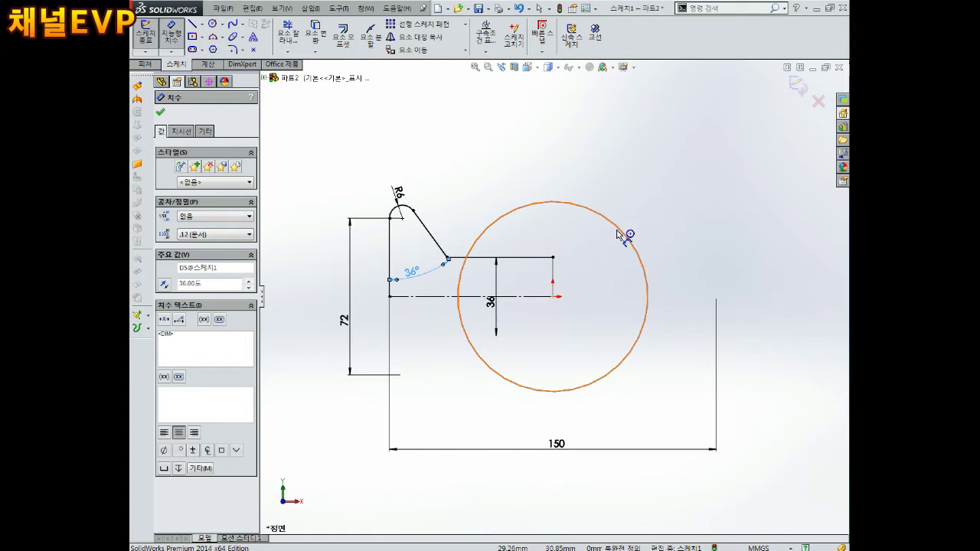
Give the origin circle a 46 diameter dimension.
{"action": "left_click", "coordinate": [625, 231]}
{"action": "left_click", "coordinate": [622, 212]}
{"action": "type", "text": "46"}
{"action": "key", "text": "Return"}
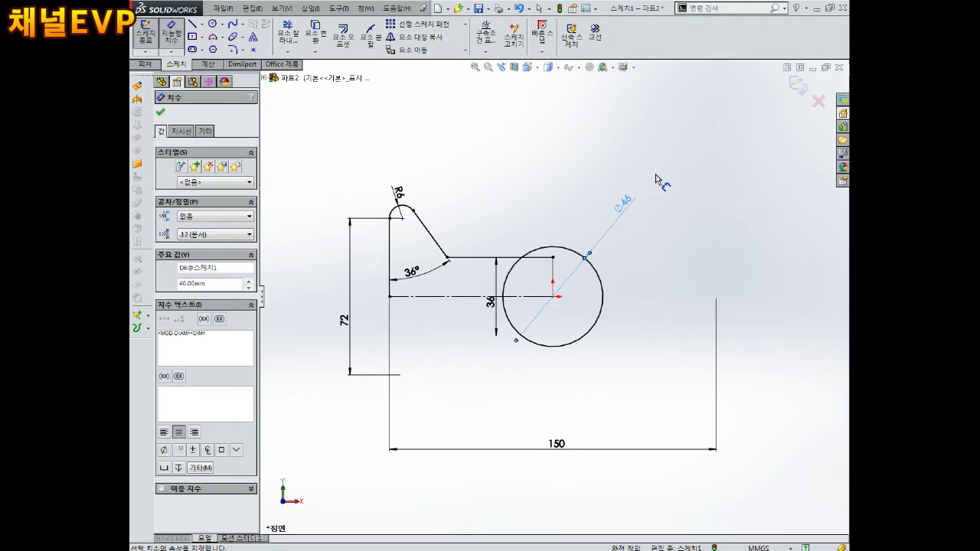
{"action": "left_click", "coordinate": [299, 54]}
{"action": "left_click", "coordinate": [306, 67]}
Trim the unwanted Ø46 circle portions and the line segment under the arc.
{"action": "scroll", "coordinate": [558, 272], "scroll_direction": "down", "scroll_amount": 5}
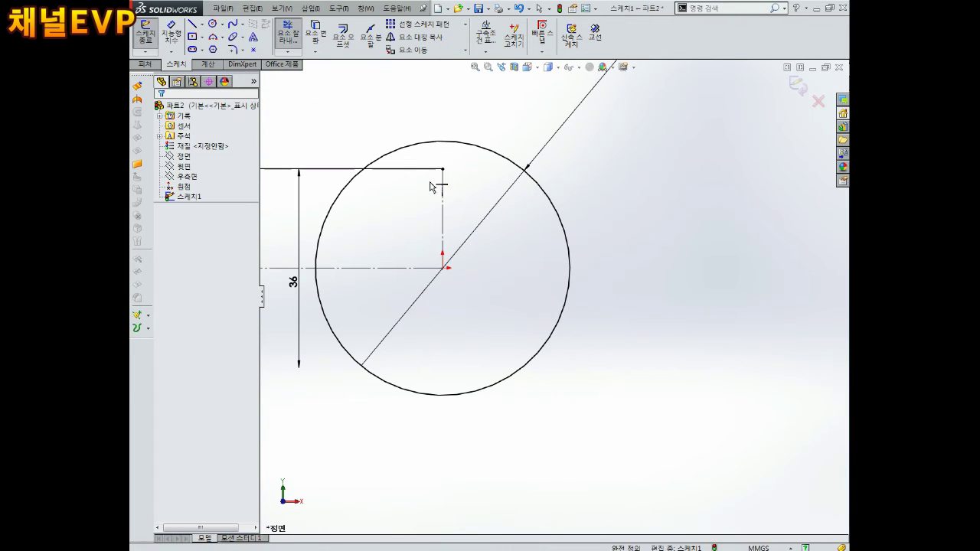
{"action": "scroll", "coordinate": [449, 191], "scroll_direction": "up", "scroll_amount": 3}
{"action": "scroll", "coordinate": [449, 256], "scroll_direction": "down", "scroll_amount": 1}
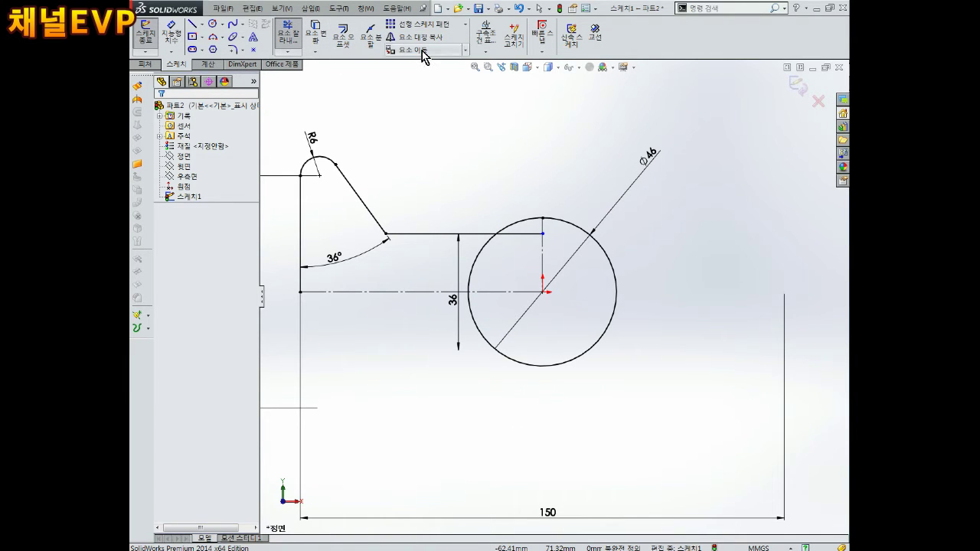
{"action": "left_click", "coordinate": [289, 36]}
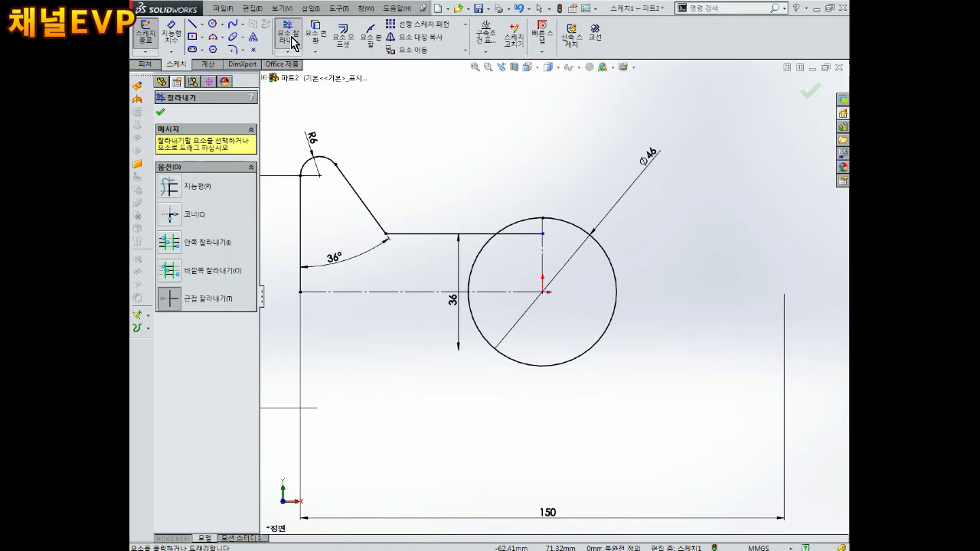
{"action": "left_click", "coordinate": [611, 265]}
{"action": "left_click", "coordinate": [474, 272]}
{"action": "left_click", "coordinate": [525, 234]}
{"action": "key", "text": "f"}
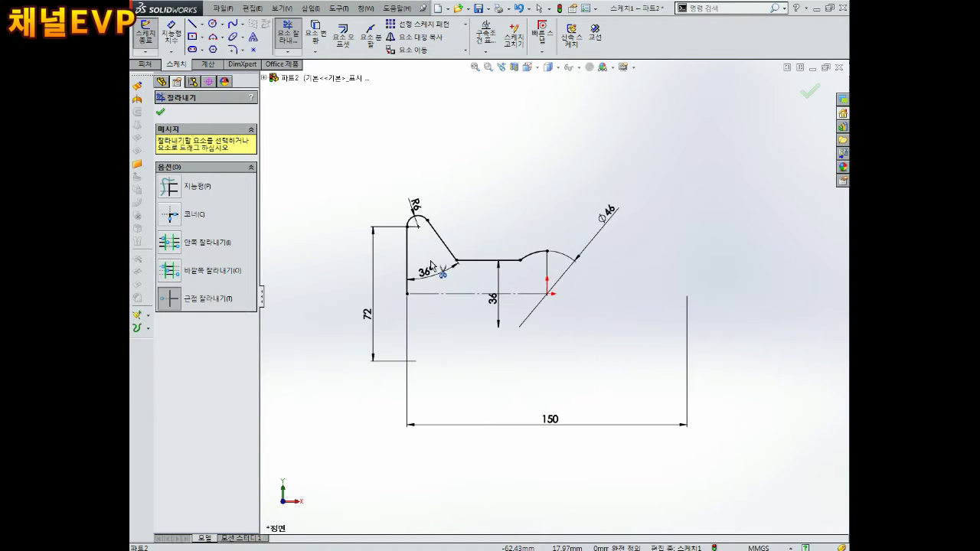
{"action": "scroll", "coordinate": [413, 256], "scroll_direction": "down", "scroll_amount": 3}
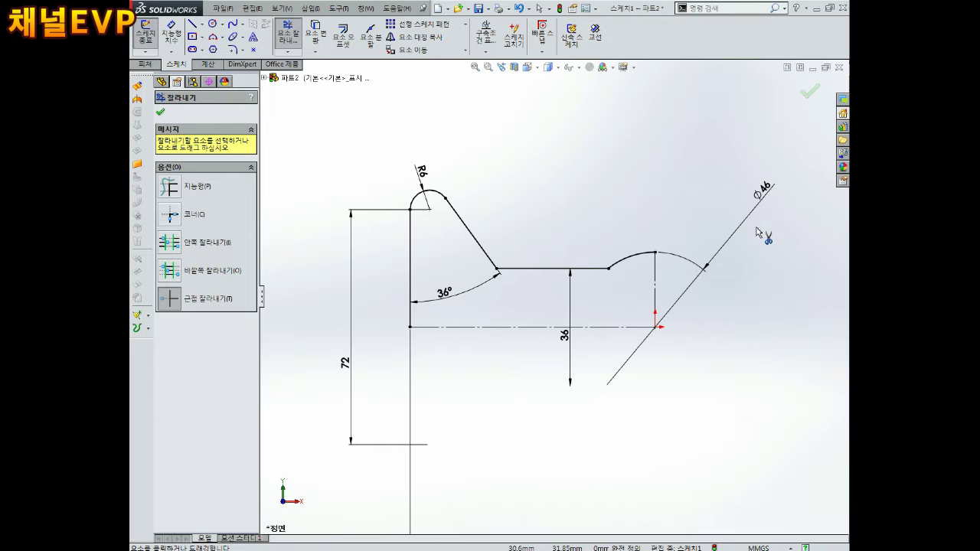
{"action": "key", "text": "Escape"}
Move the Ø46 dimension clear of the profile.
{"action": "left_click", "coordinate": [759, 218]}
{"action": "left_click_drag", "start_coordinate": [758, 222], "coordinate": [602, 211]}
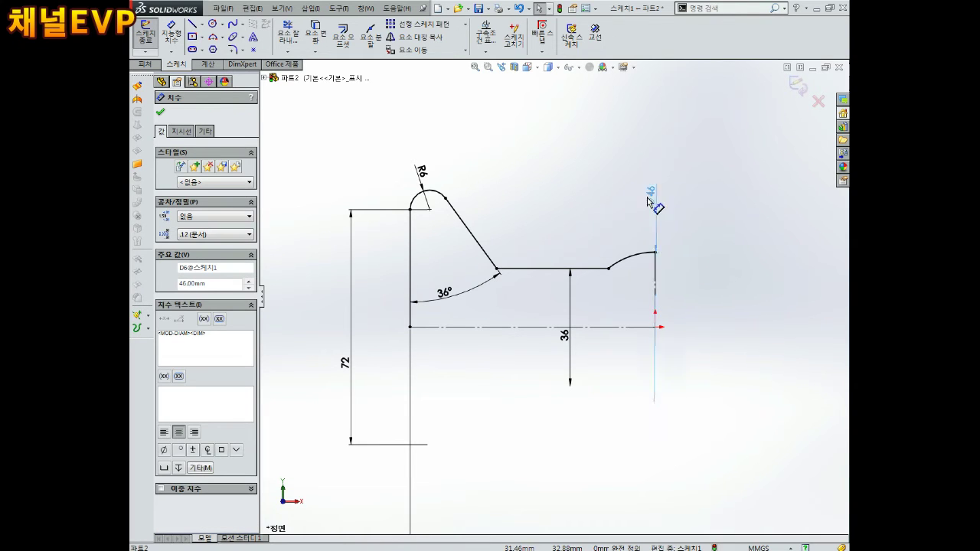
{"action": "key", "text": "Escape"}
{"action": "middle_click_drag", "start_coordinate": [546, 360], "coordinate": [541, 339], "text": "ctrl"}
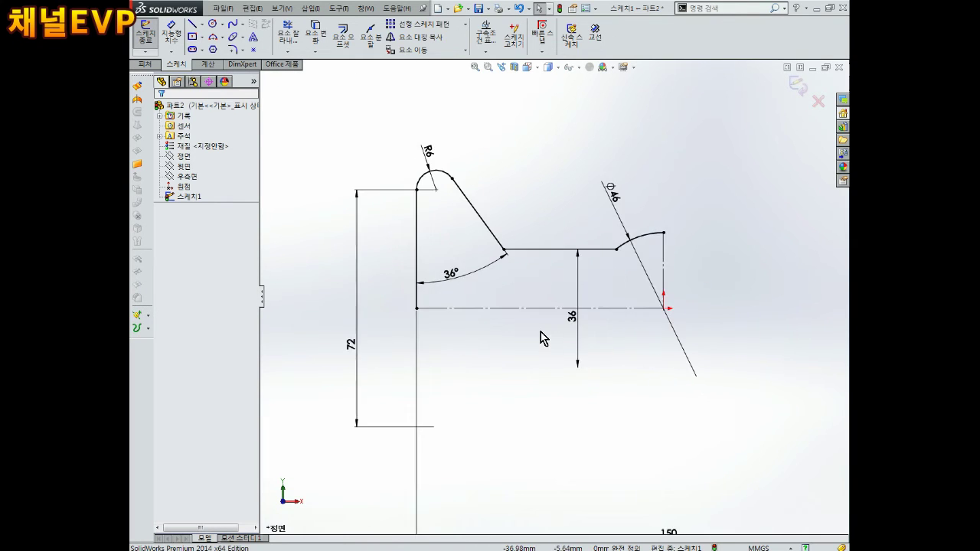
{"action": "scroll", "coordinate": [558, 332], "scroll_direction": "up", "scroll_amount": 2}
{"action": "scroll", "coordinate": [558, 332], "scroll_direction": "down", "scroll_amount": 2}
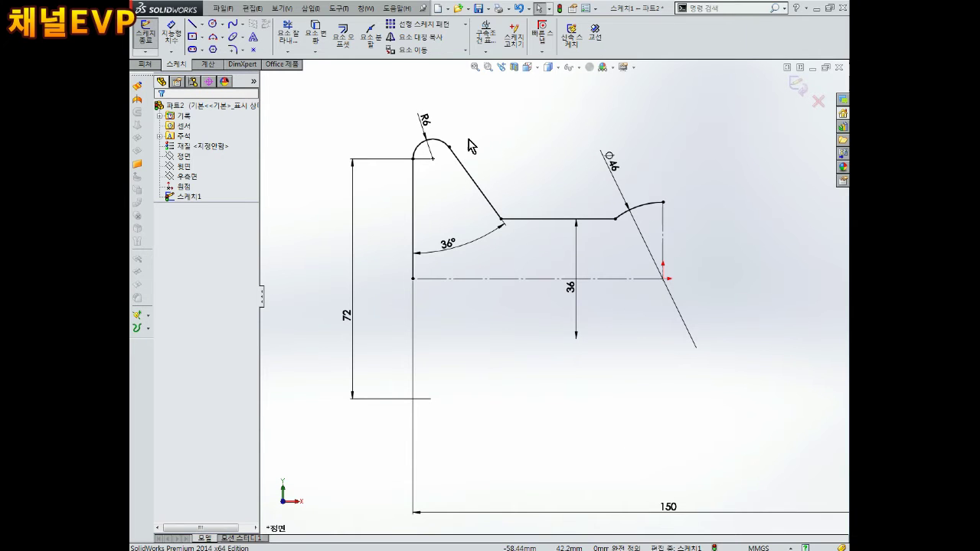
Box-select the upper half profile for mirroring.
{"action": "left_click", "coordinate": [417, 37]}
{"action": "scroll", "coordinate": [552, 296], "scroll_direction": "up", "scroll_amount": 2}
{"action": "left_click_drag", "start_coordinate": [678, 142], "coordinate": [390, 277]}
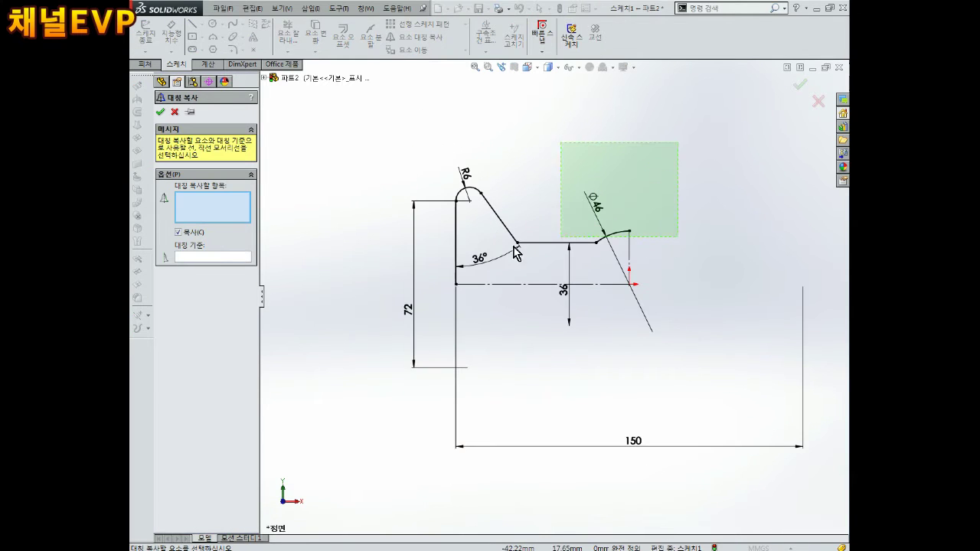
Mirror the half profile across the horizontal centreline.
{"action": "left_click", "coordinate": [212, 257]}
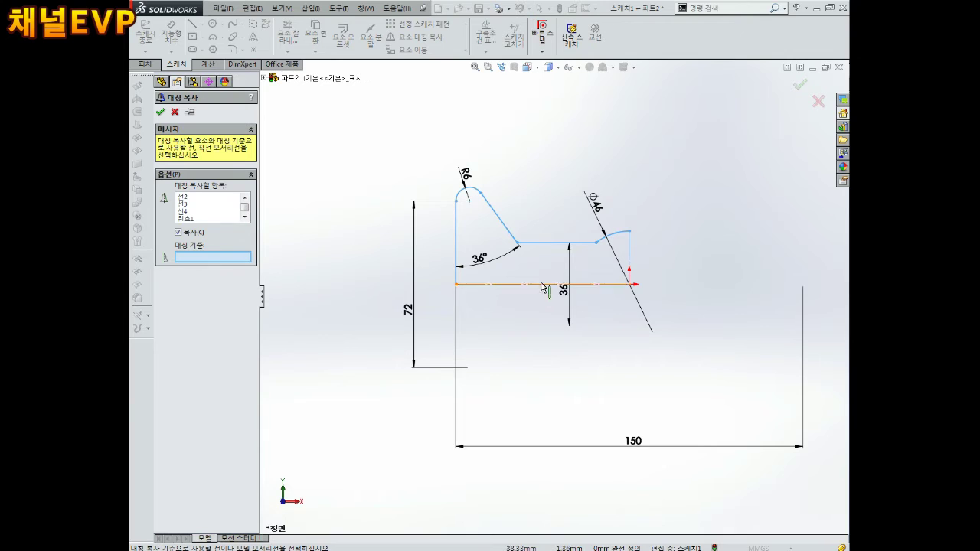
{"action": "left_click", "coordinate": [542, 285]}
{"action": "left_click", "coordinate": [161, 113]}
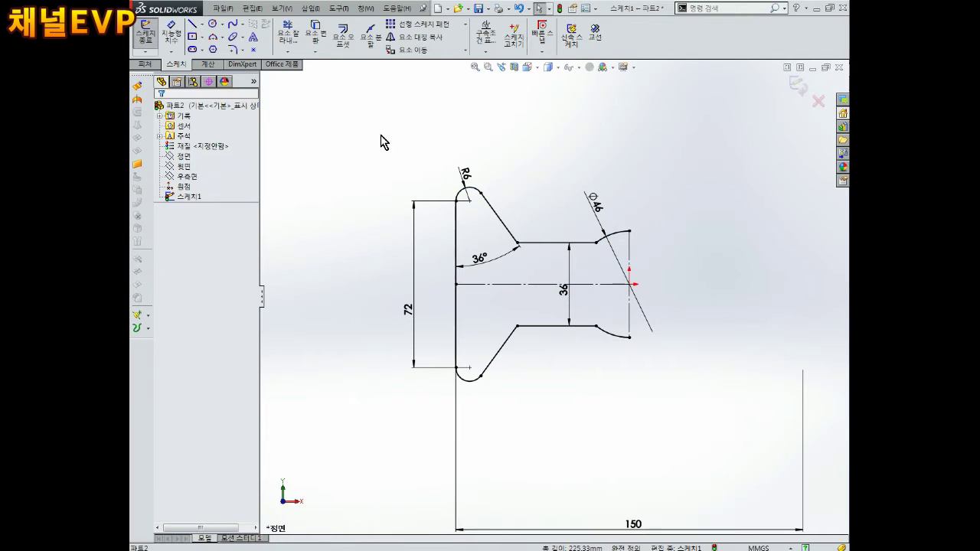
Mirror the left profile across the vertical centre line onto the right side.
{"action": "left_click", "coordinate": [416, 37]}
{"action": "left_click_drag", "start_coordinate": [630, 188], "coordinate": [352, 461]}
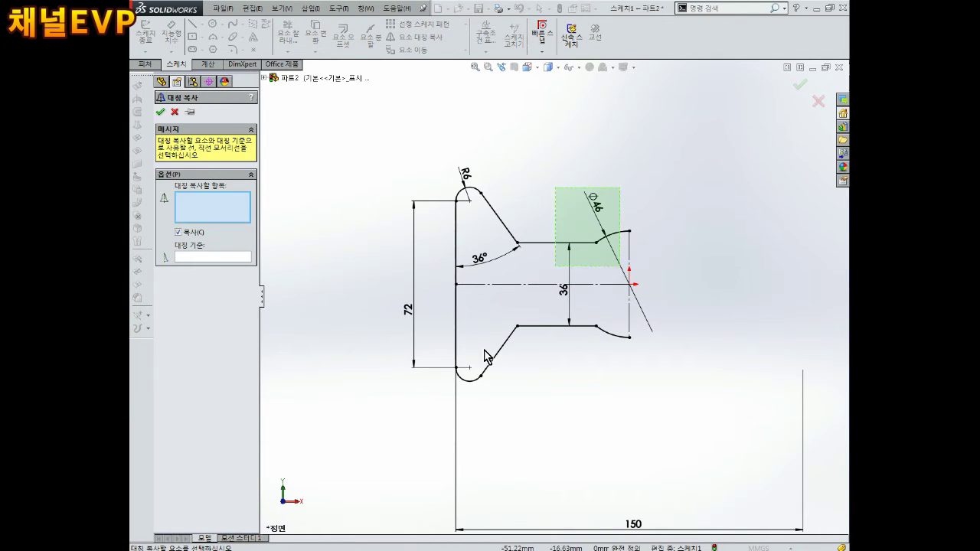
{"action": "left_click", "coordinate": [204, 256]}
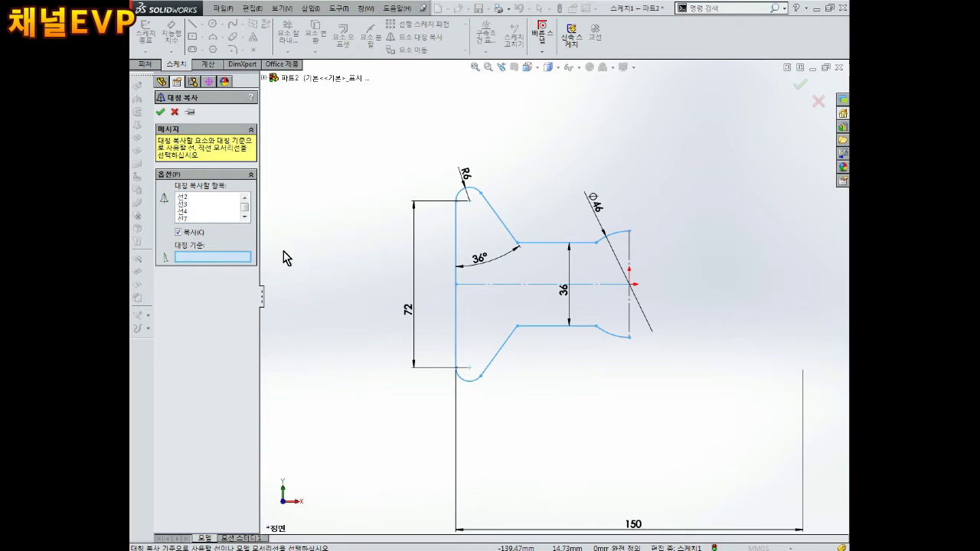
{"action": "left_click", "coordinate": [629, 257]}
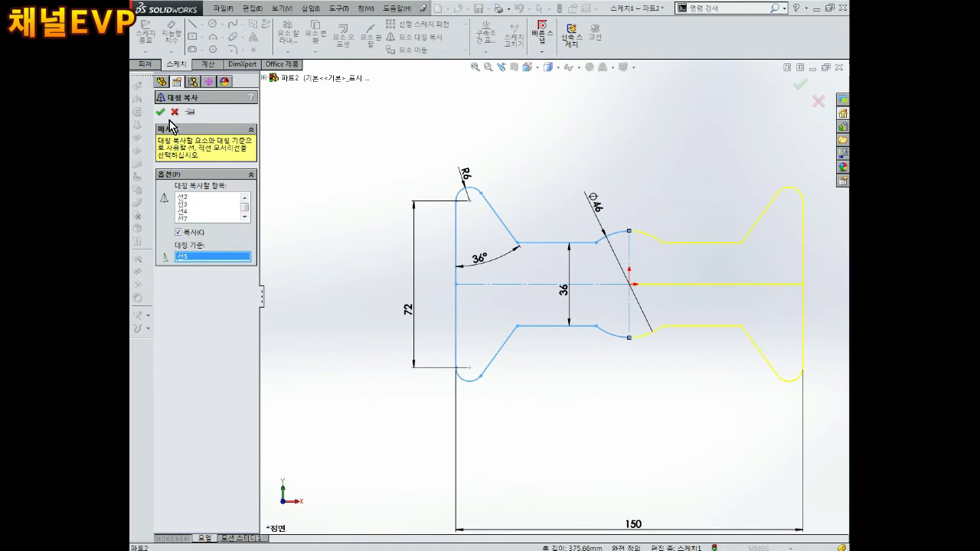
{"action": "left_click", "coordinate": [160, 113]}
{"action": "key", "text": "z"}
{"action": "scroll", "coordinate": [695, 261], "scroll_direction": "down", "scroll_amount": 2}
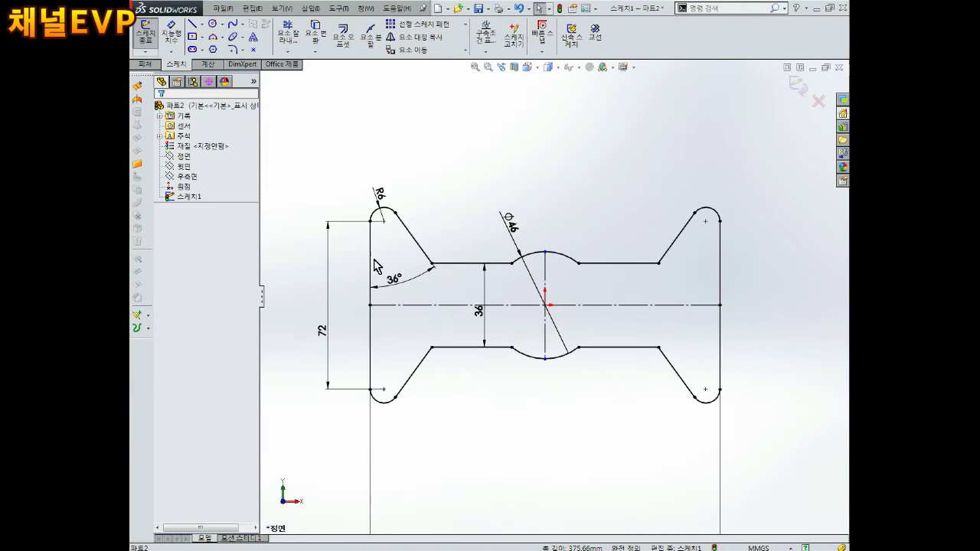
{"action": "left_click", "coordinate": [213, 25]}
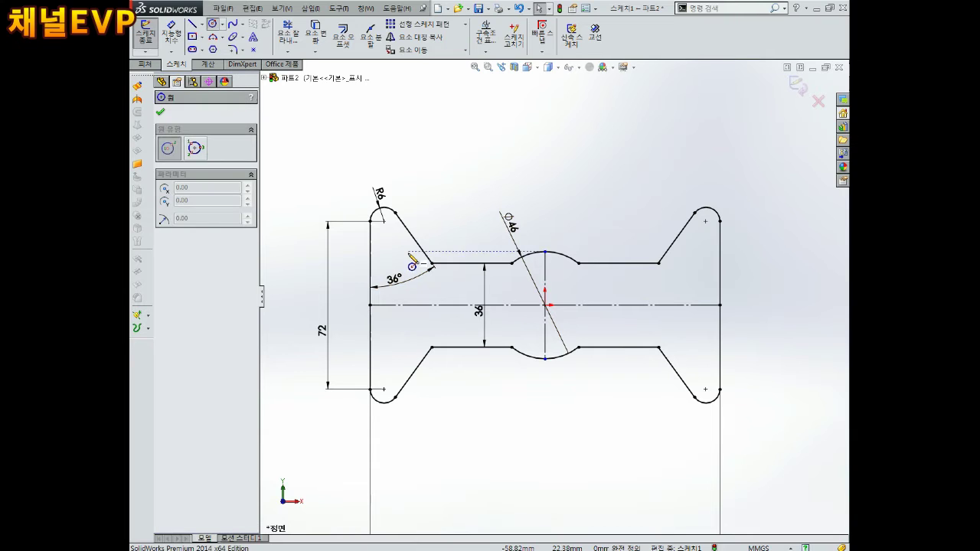
{"action": "left_click", "coordinate": [384, 222]}
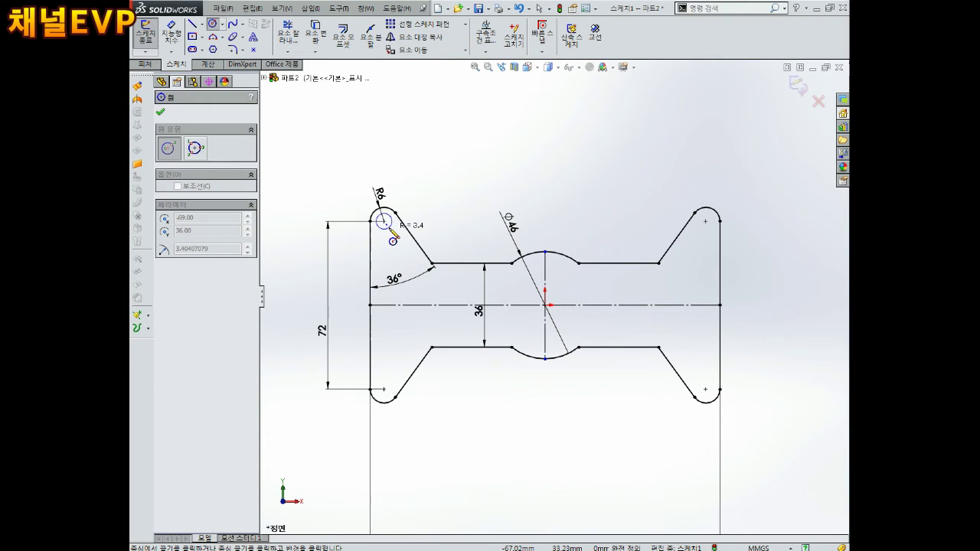
Draw small circles at the four corner arc centres.
{"action": "left_click", "coordinate": [390, 229]}
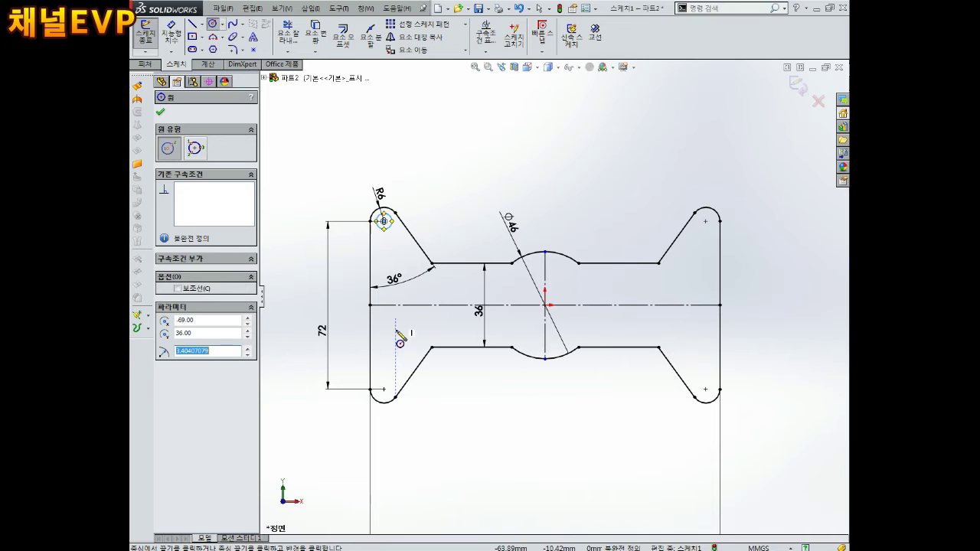
{"action": "left_click", "coordinate": [384, 389]}
{"action": "left_click", "coordinate": [396, 389]}
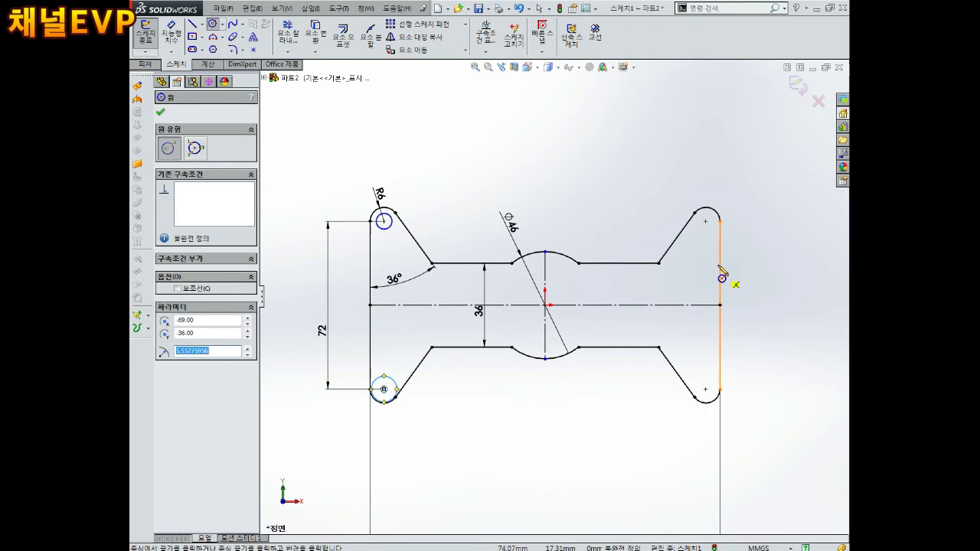
{"action": "left_click", "coordinate": [707, 221]}
{"action": "left_click", "coordinate": [722, 231]}
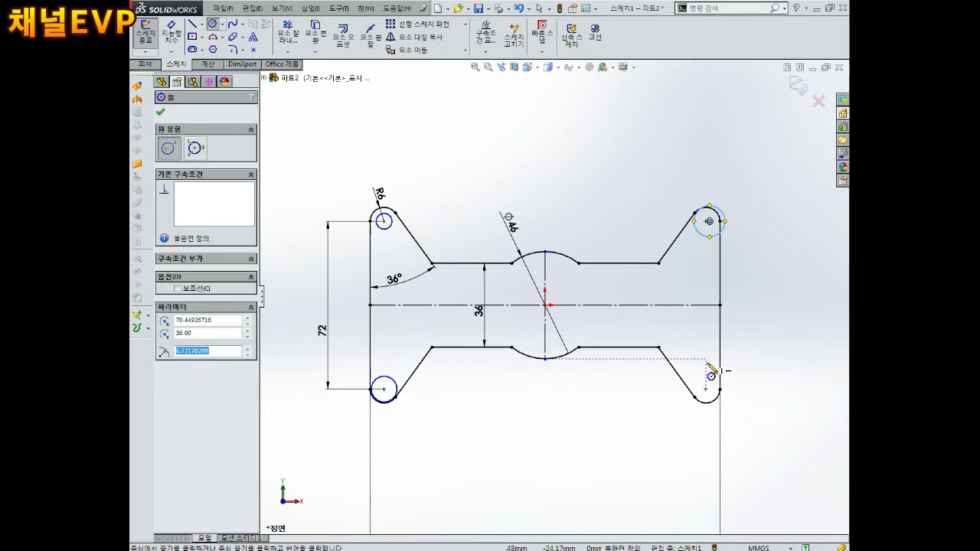
{"action": "left_click", "coordinate": [710, 389]}
{"action": "left_click", "coordinate": [722, 401]}
{"action": "key", "text": "Escape"}
{"action": "scroll", "coordinate": [709, 243], "scroll_direction": "down", "scroll_amount": 3}
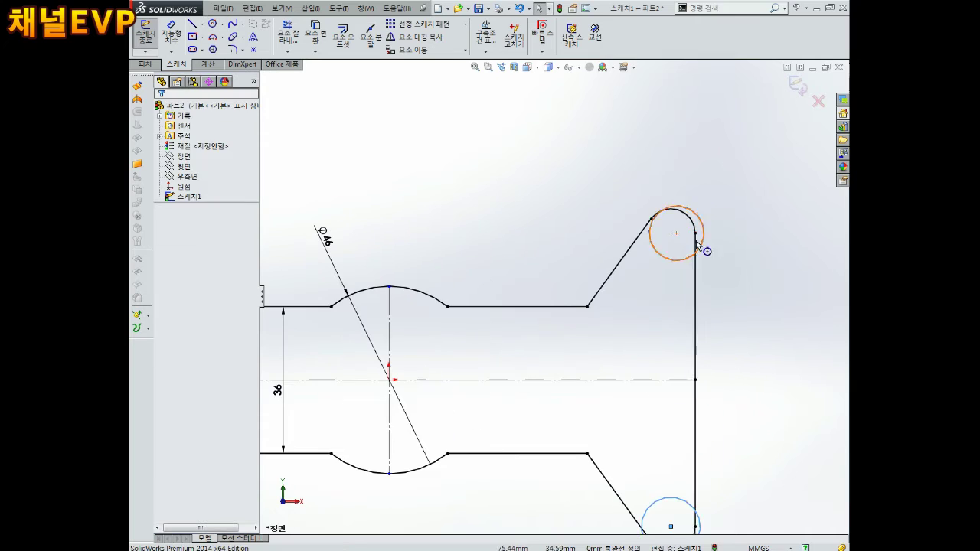
Snap the top-right circle onto its arc centre and dimension it Ø6.
{"action": "left_click", "coordinate": [675, 234]}
{"action": "mouse_move", "coordinate": [675, 234]}
{"action": "left_mouse_down"}
{"action": "mouse_move", "coordinate": [647, 268]}
{"action": "mouse_move", "coordinate": [670, 234]}
{"action": "left_mouse_up"}
{"action": "key", "text": "Escape"}
{"action": "right_click_drag", "start_coordinate": [789, 291], "coordinate": [788, 230]}
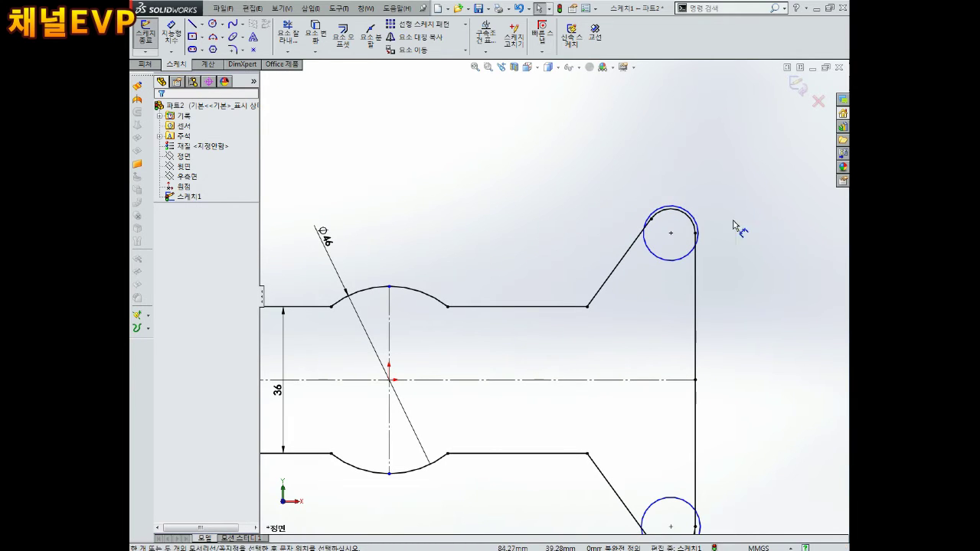
{"action": "left_click", "coordinate": [692, 213]}
{"action": "left_click", "coordinate": [711, 184]}
{"action": "type", "text": "6"}
{"action": "key", "text": "Return"}
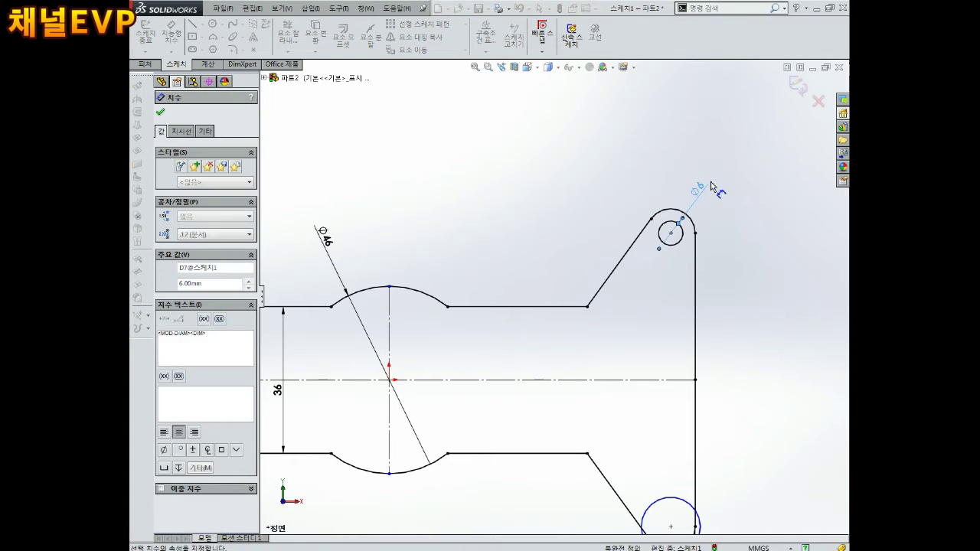
{"action": "key", "text": "Escape"}
{"action": "left_click", "coordinate": [680, 234]}
{"action": "scroll", "coordinate": [678, 263], "scroll_direction": "up", "scroll_amount": 3}
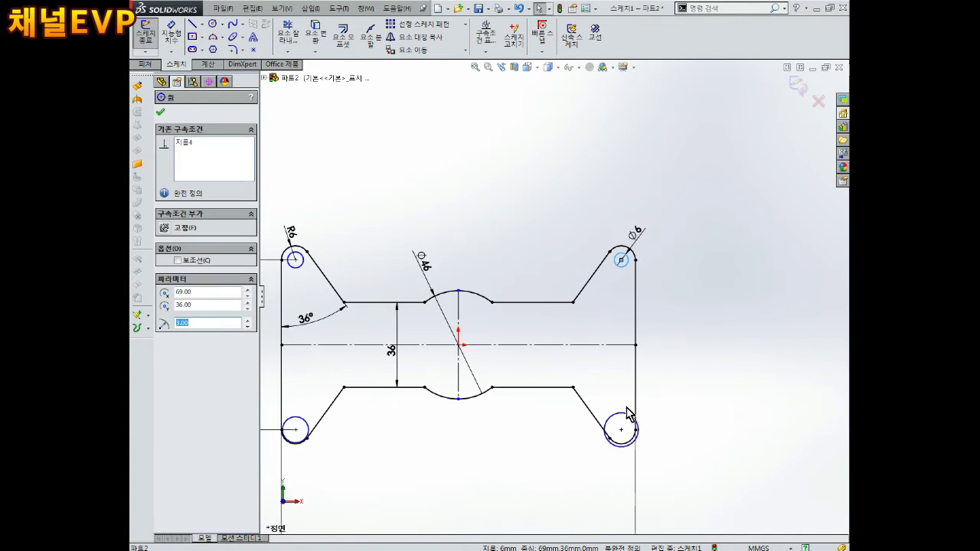
Add an Equal relation to the four corner circles.
{"action": "left_click", "coordinate": [628, 440], "text": "ctrl"}
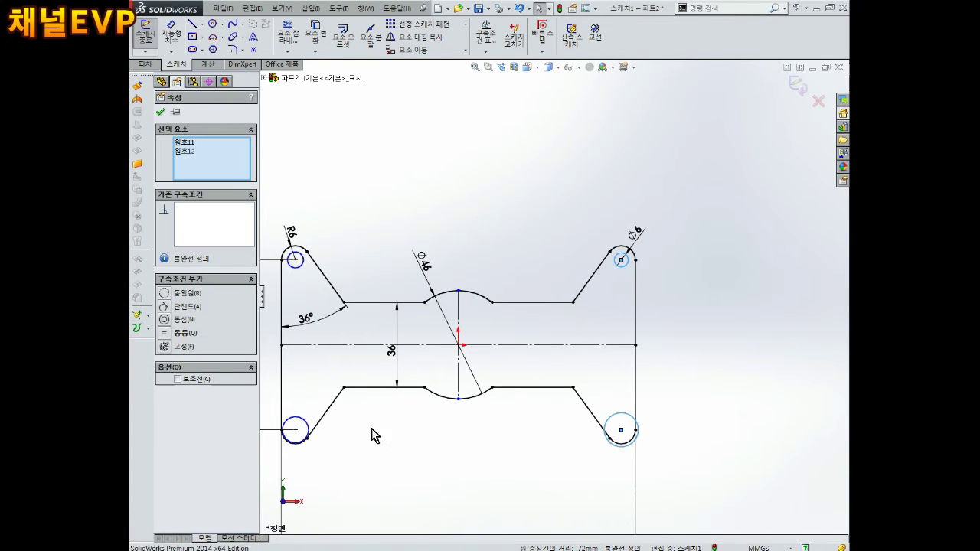
{"action": "left_click", "coordinate": [295, 260], "text": "ctrl"}
{"action": "left_click", "coordinate": [291, 435], "text": "ctrl"}
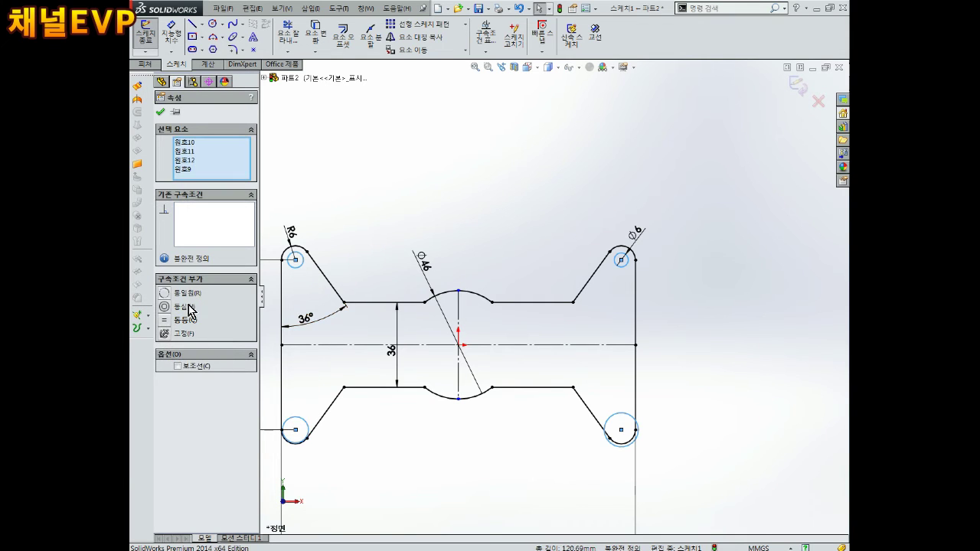
{"action": "left_click", "coordinate": [181, 325]}
{"action": "scroll", "coordinate": [566, 291], "scroll_direction": "up", "scroll_amount": 3}
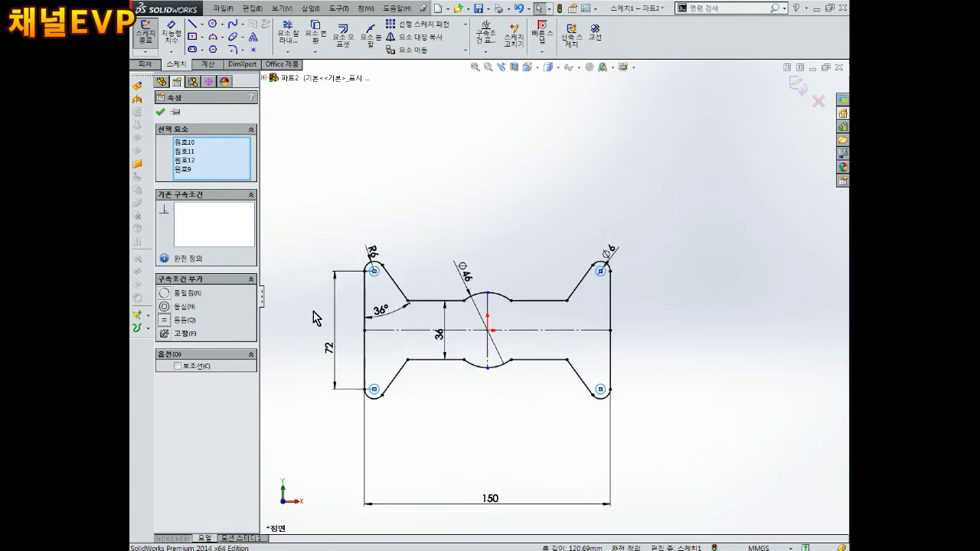
{"action": "key", "text": "Escape"}
Move the 150 and 72 dimensions closer to the plate outline.
{"action": "scroll", "coordinate": [490, 333], "scroll_direction": "down", "scroll_amount": 3}
{"action": "scroll", "coordinate": [491, 329], "scroll_direction": "up", "scroll_amount": 2}
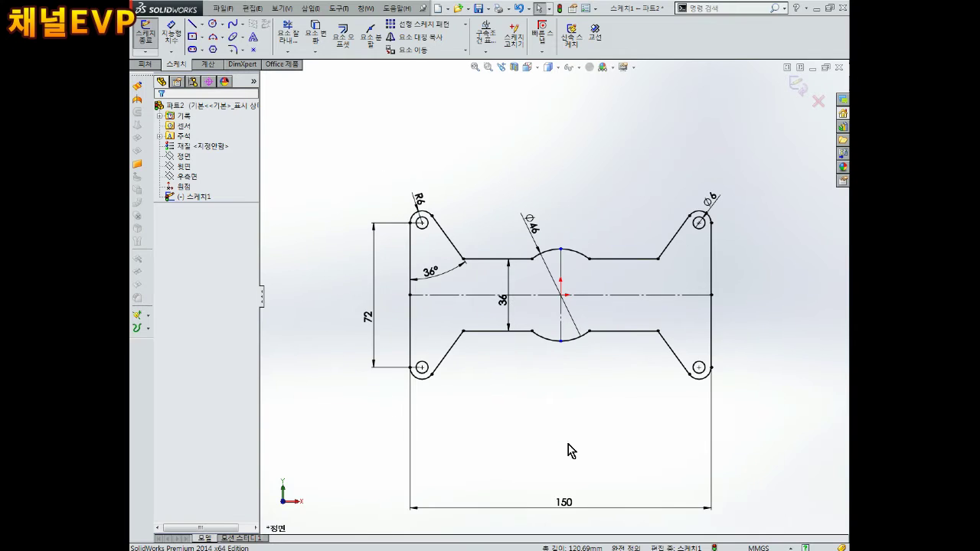
{"action": "left_click_drag", "start_coordinate": [579, 514], "coordinate": [558, 393]}
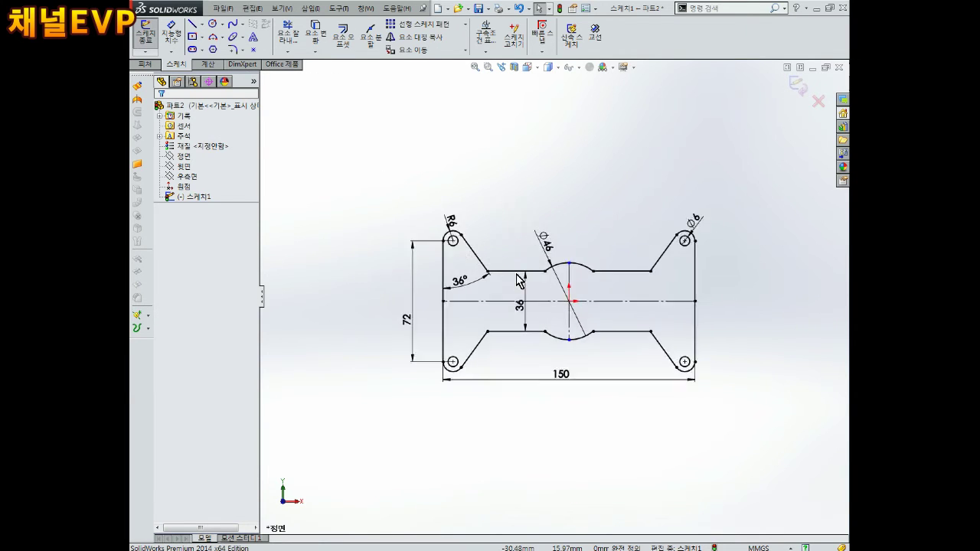
{"action": "scroll", "coordinate": [521, 275], "scroll_direction": "down", "scroll_amount": 2}
{"action": "left_click", "coordinate": [380, 331]}
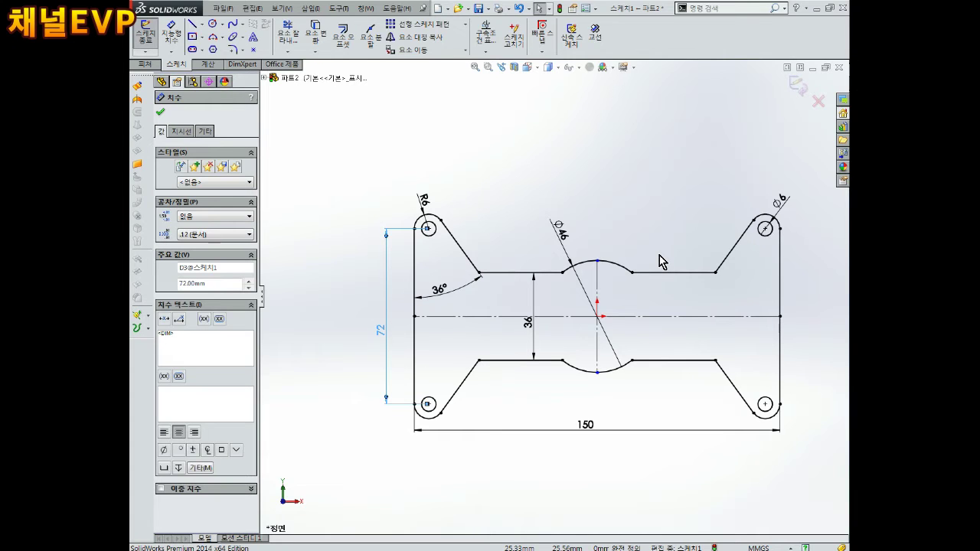
{"action": "left_click", "coordinate": [677, 260]}
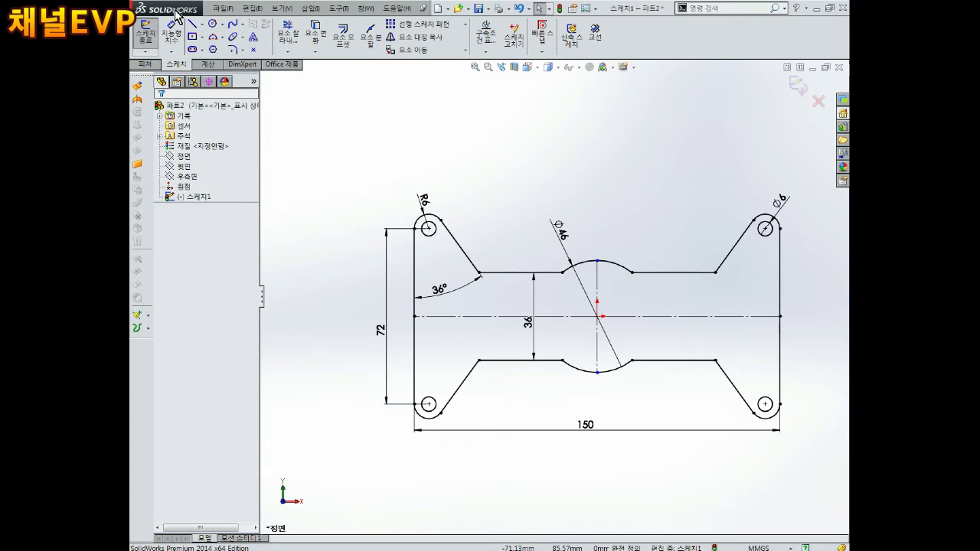
{"action": "left_click", "coordinate": [215, 31]}
Draw a circle at the plate's origin and dimension it Ø30.
{"action": "left_click_drag", "start_coordinate": [598, 316], "coordinate": [615, 298]}
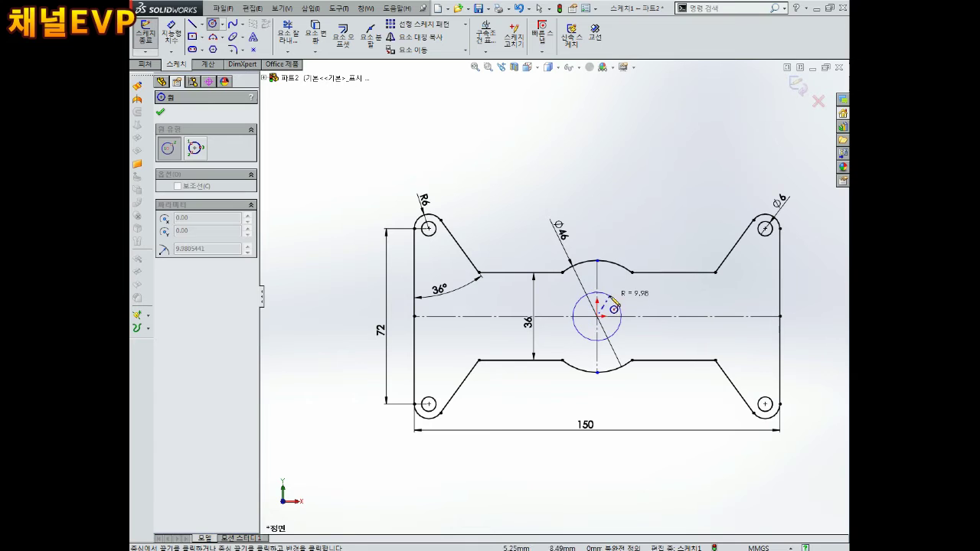
{"action": "key", "text": "Escape"}
{"action": "right_click_drag", "start_coordinate": [641, 231], "coordinate": [642, 181]}
{"action": "left_click", "coordinate": [617, 306]}
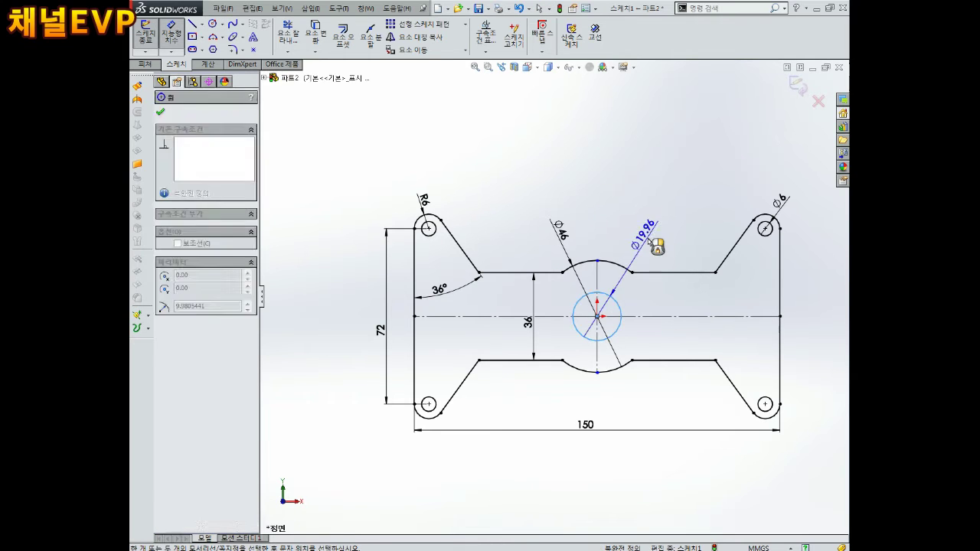
{"action": "left_click", "coordinate": [649, 243]}
{"action": "type", "text": "30"}
{"action": "key", "text": "Return"}
{"action": "key", "text": "Escape"}
Nudge the 72 and 150 dimensions into place and exit the sketch.
{"action": "scroll", "coordinate": [651, 307], "scroll_direction": "down", "scroll_amount": 2}
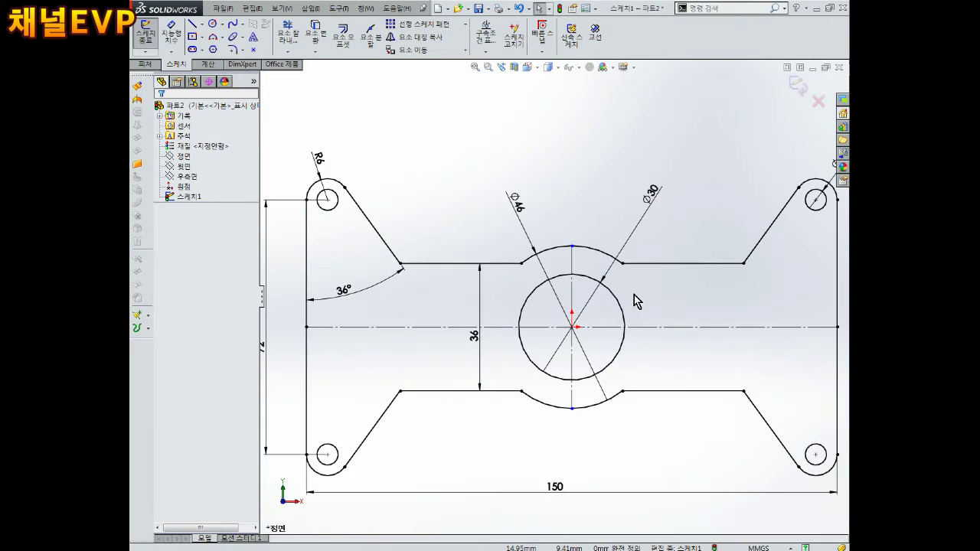
{"action": "scroll", "coordinate": [660, 293], "scroll_direction": "up", "scroll_amount": 2}
{"action": "scroll", "coordinate": [663, 299], "scroll_direction": "down", "scroll_amount": 2}
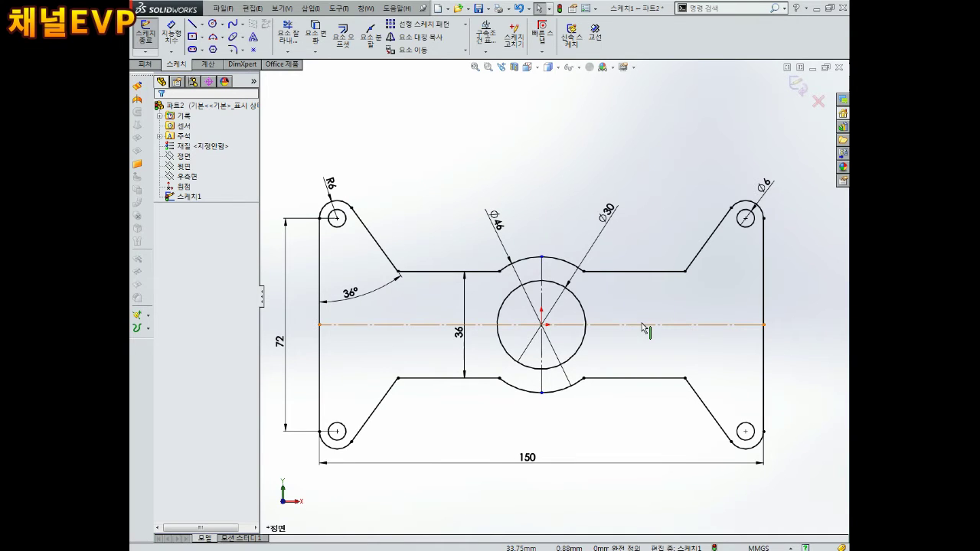
{"action": "left_click_drag", "start_coordinate": [280, 341], "coordinate": [288, 331]}
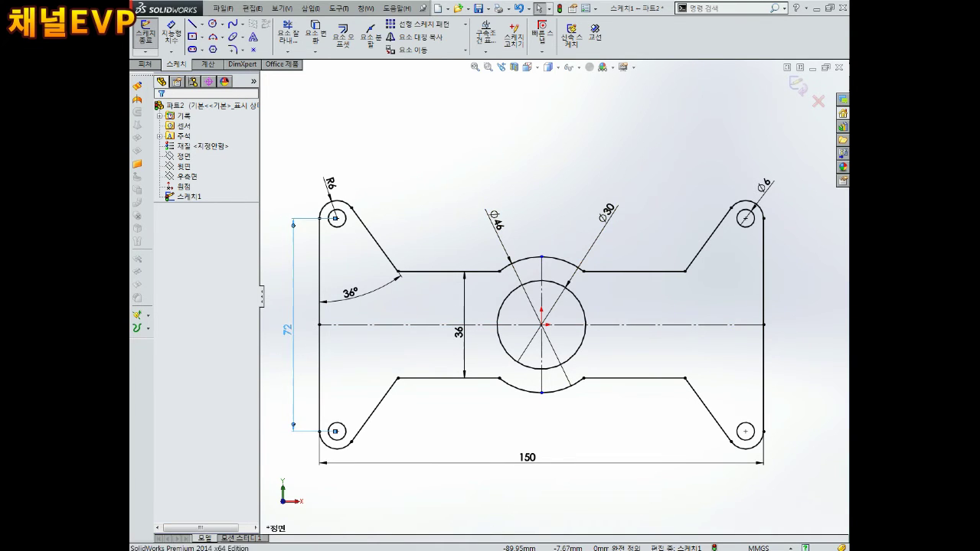
{"action": "left_click_drag", "start_coordinate": [526, 453], "coordinate": [532, 449]}
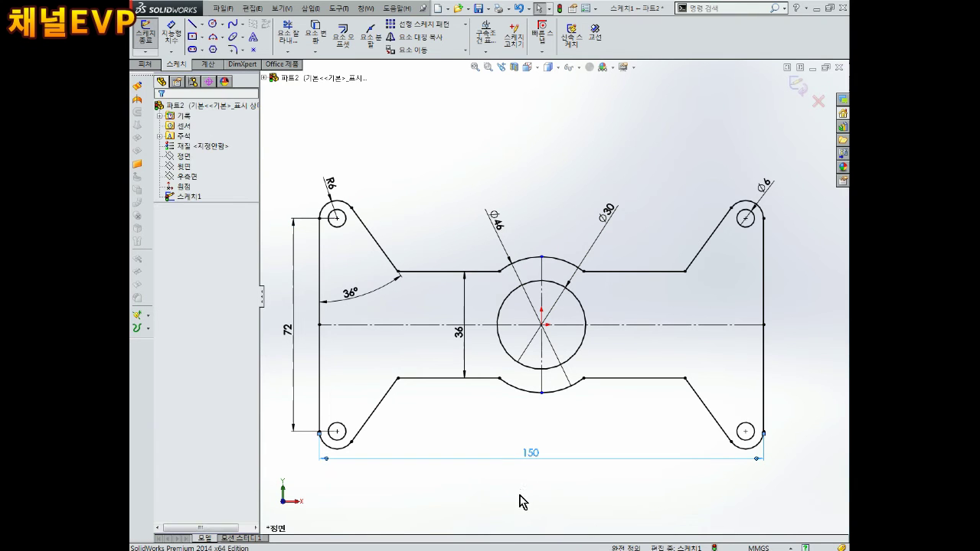
{"action": "scroll", "coordinate": [551, 345], "scroll_direction": "up", "scroll_amount": 3}
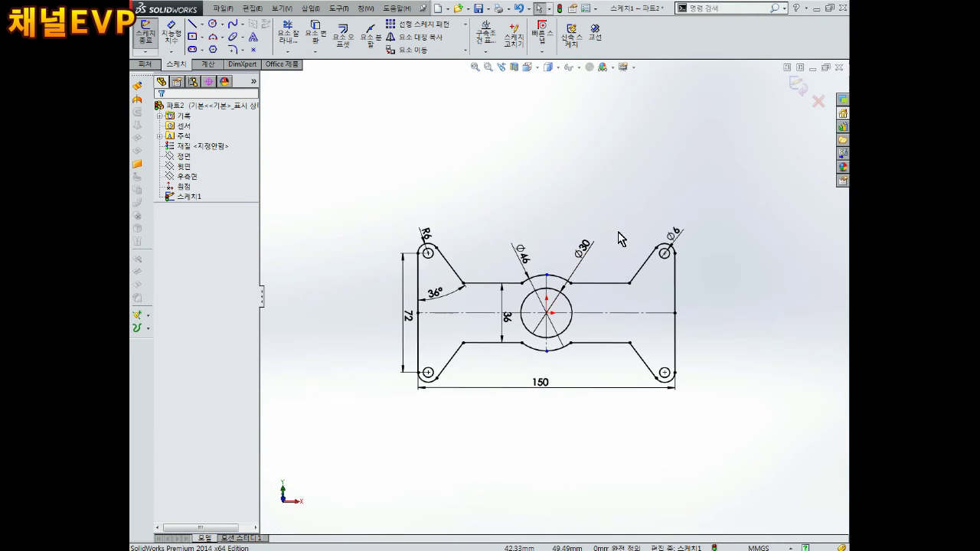
{"action": "left_click", "coordinate": [798, 85]}
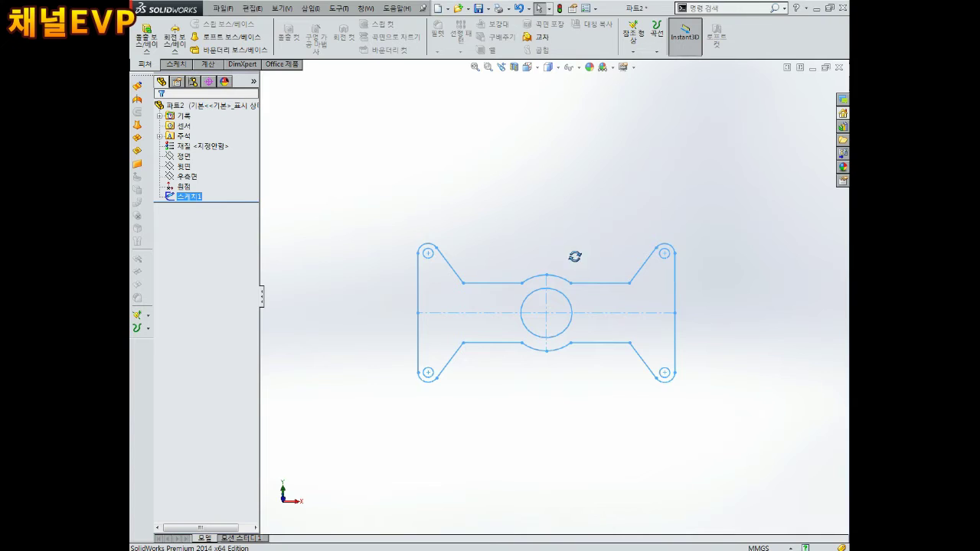
Extrude the plate sketch 5 mm thick as Boss-Extrude1.
{"action": "left_click", "coordinate": [145, 42]}
{"action": "type", "text": "5"}
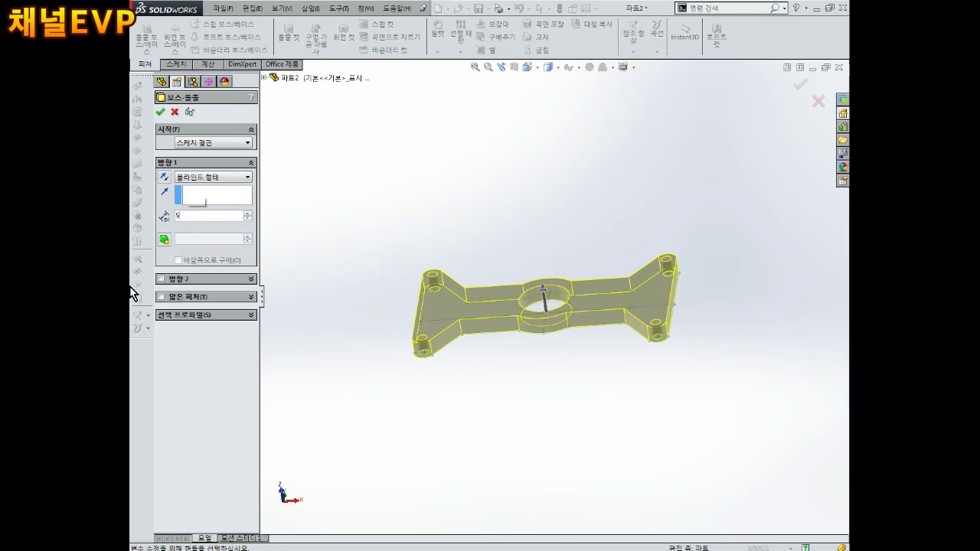
{"action": "key", "text": "Return"}
{"action": "left_click", "coordinate": [161, 111]}
Orbit the new plate to an edge-on view and select its side face.
{"action": "mouse_move", "coordinate": [608, 267]}
{"action": "middle_mouse_down"}
{"action": "mouse_move", "coordinate": [619, 254]}
{"action": "mouse_move", "coordinate": [594, 296]}
{"action": "middle_mouse_up"}
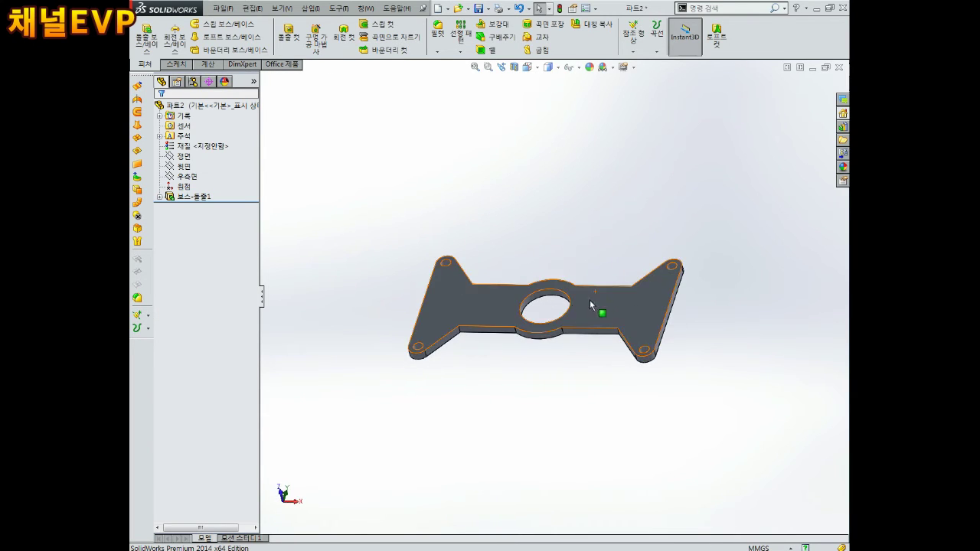
{"action": "middle_click_drag", "start_coordinate": [526, 306], "coordinate": [522, 287]}
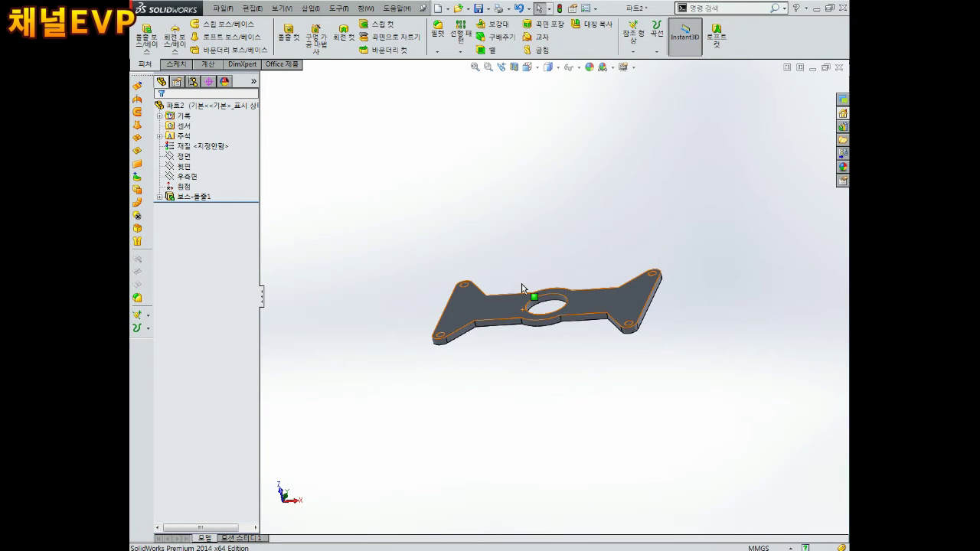
{"action": "mouse_move", "coordinate": [522, 292]}
{"action": "middle_mouse_down"}
{"action": "mouse_move", "coordinate": [461, 314]}
{"action": "mouse_move", "coordinate": [504, 327]}
{"action": "middle_mouse_up"}
{"action": "scroll", "coordinate": [504, 327], "scroll_direction": "down", "scroll_amount": 2}
{"action": "left_click", "coordinate": [519, 329]}
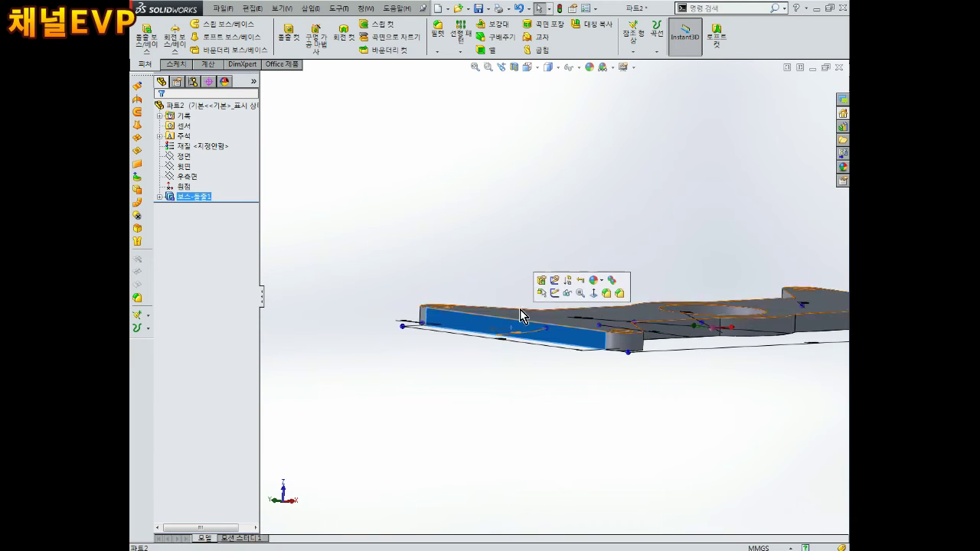
Start a sketch on the plate's side face, view it face-on, then exit the empty sketch.
{"action": "left_click", "coordinate": [554, 295]}
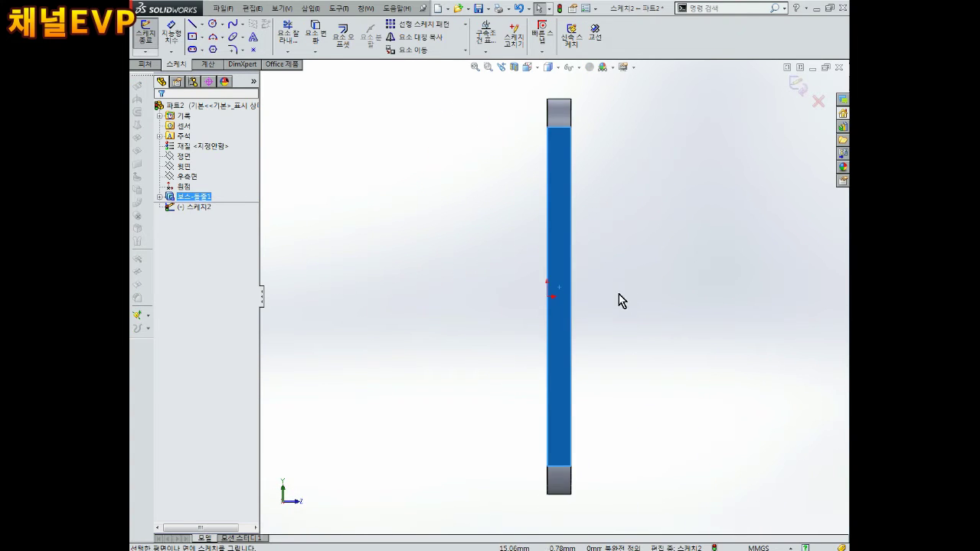
{"action": "mouse_move", "coordinate": [635, 291]}
{"action": "middle_mouse_down"}
{"action": "mouse_move", "coordinate": [536, 281]}
{"action": "mouse_move", "coordinate": [559, 279]}
{"action": "middle_mouse_up"}
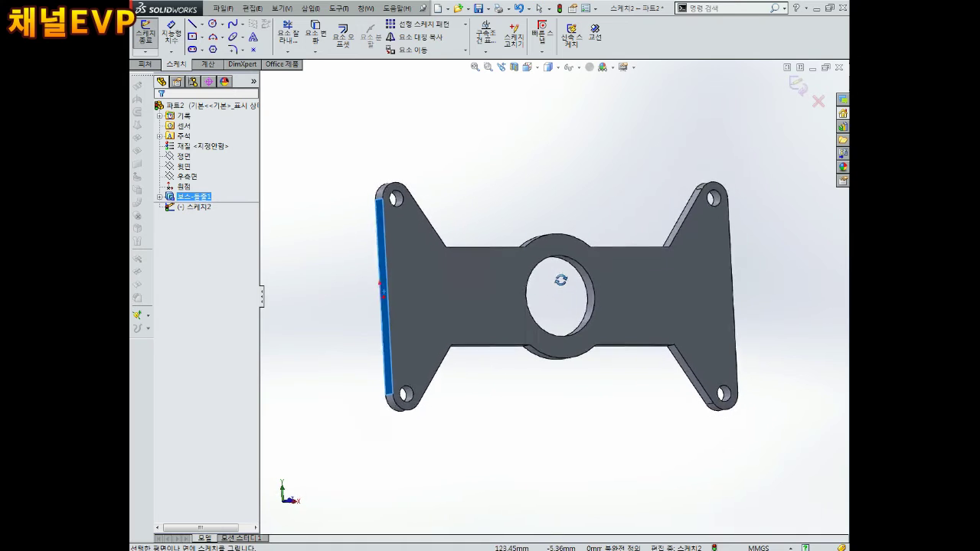
{"action": "scroll", "coordinate": [586, 281], "scroll_direction": "up", "scroll_amount": 3}
{"action": "key", "text": "ctrl+8"}
{"action": "scroll", "coordinate": [554, 272], "scroll_direction": "up", "scroll_amount": 2}
{"action": "mouse_move", "coordinate": [555, 273]}
{"action": "middle_mouse_down"}
{"action": "mouse_move", "coordinate": [600, 258]}
{"action": "mouse_move", "coordinate": [626, 306]}
{"action": "mouse_move", "coordinate": [690, 245]}
{"action": "middle_mouse_up"}
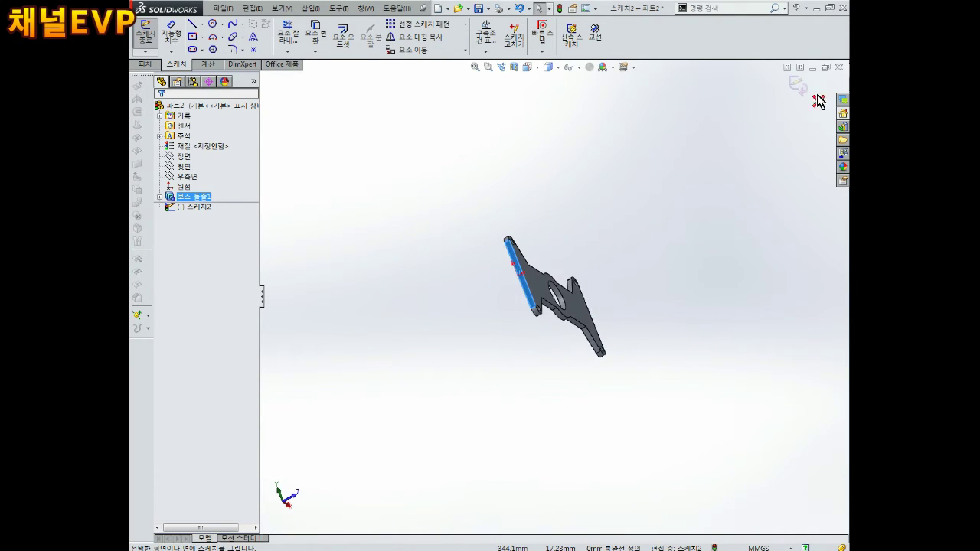
{"action": "left_click", "coordinate": [818, 101]}
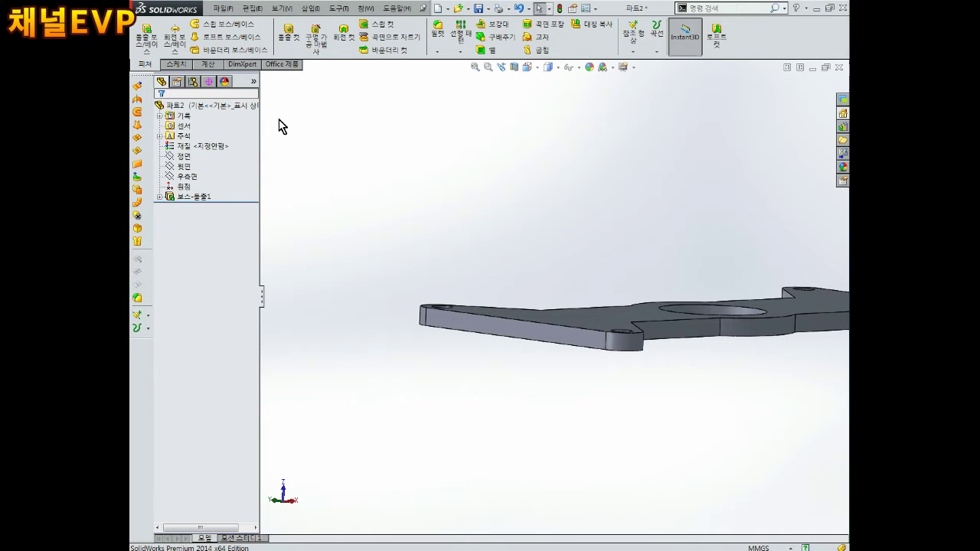
Orbit the plate and select then deselect the Front plane.
{"action": "mouse_move", "coordinate": [344, 208]}
{"action": "middle_mouse_down"}
{"action": "mouse_move", "coordinate": [490, 202]}
{"action": "mouse_move", "coordinate": [569, 268]}
{"action": "mouse_move", "coordinate": [620, 175]}
{"action": "mouse_move", "coordinate": [580, 203]}
{"action": "middle_mouse_up"}
{"action": "scroll", "coordinate": [581, 203], "scroll_direction": "up", "scroll_amount": 2}
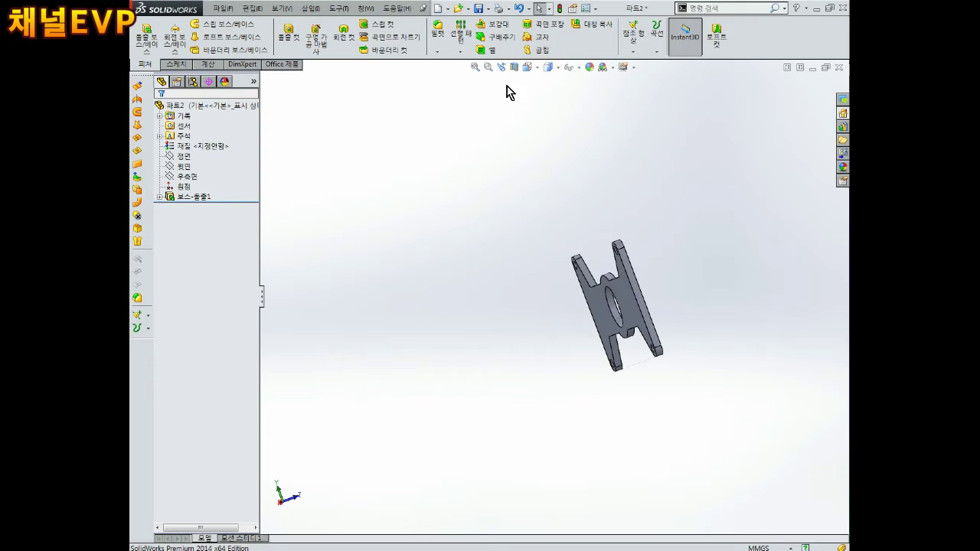
{"action": "left_click", "coordinate": [181, 156]}
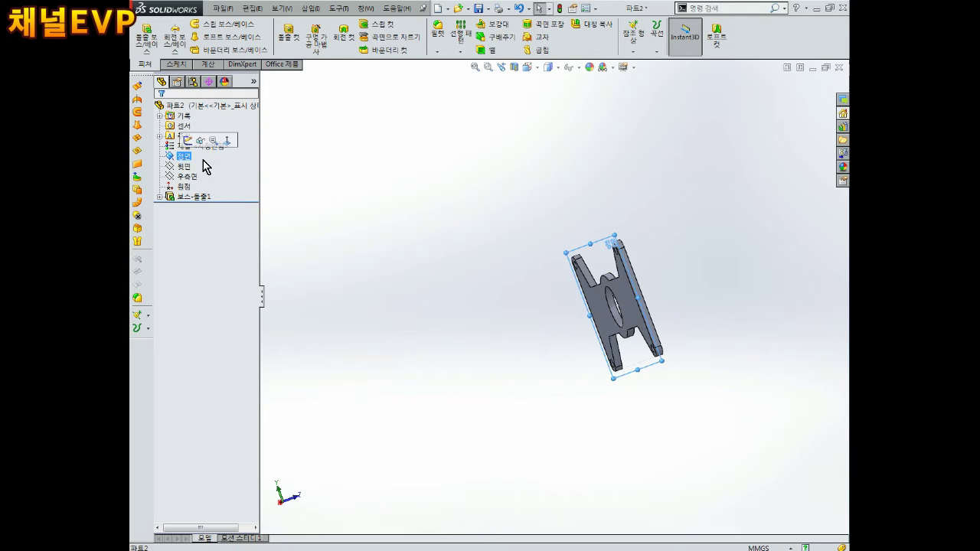
{"action": "left_click", "coordinate": [428, 214]}
{"action": "middle_click_drag", "start_coordinate": [416, 245], "coordinate": [428, 274]}
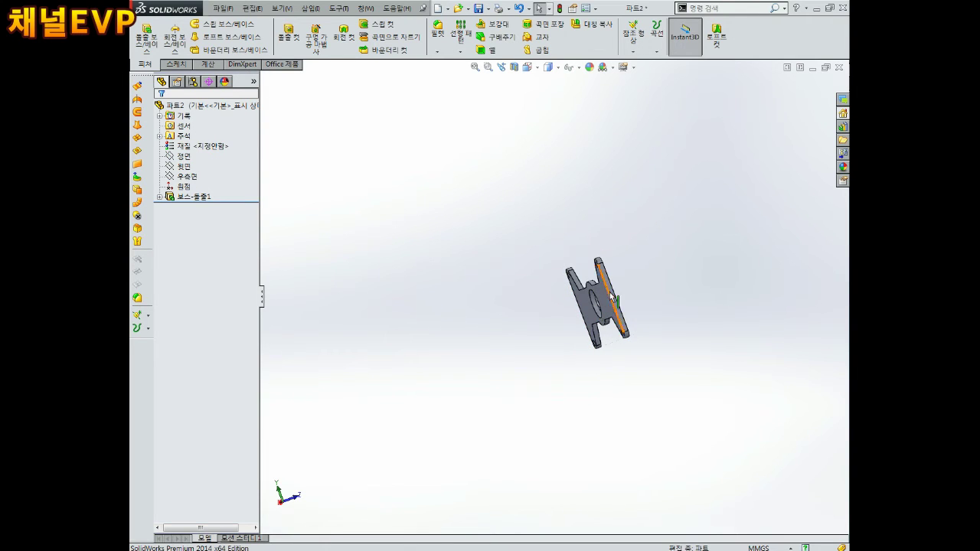
{"action": "left_click", "coordinate": [184, 156]}
{"action": "left_click", "coordinate": [423, 219]}
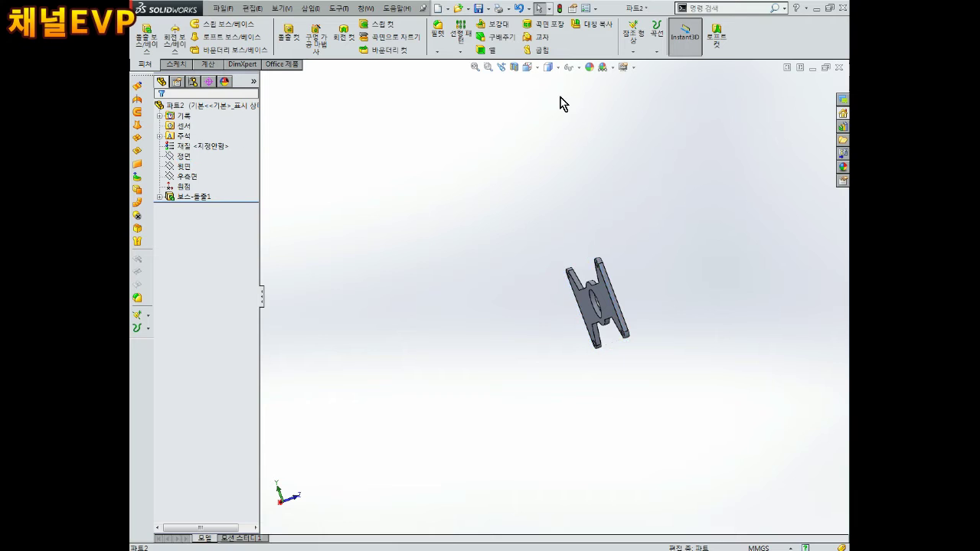
Show the plate in Right view and bring up the interface customisation commands.
{"action": "key", "text": "ctrl+1"}
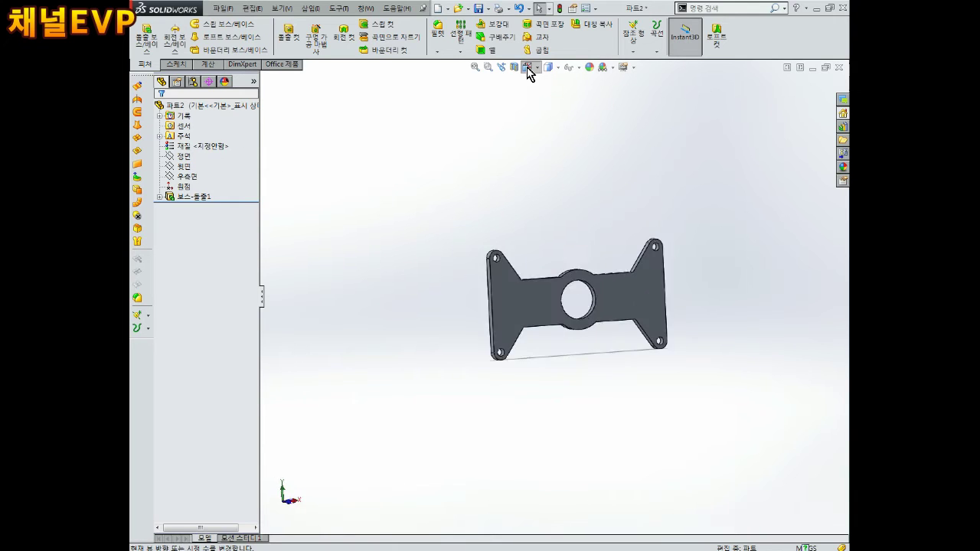
{"action": "left_click", "coordinate": [549, 66]}
{"action": "left_click", "coordinate": [411, 232]}
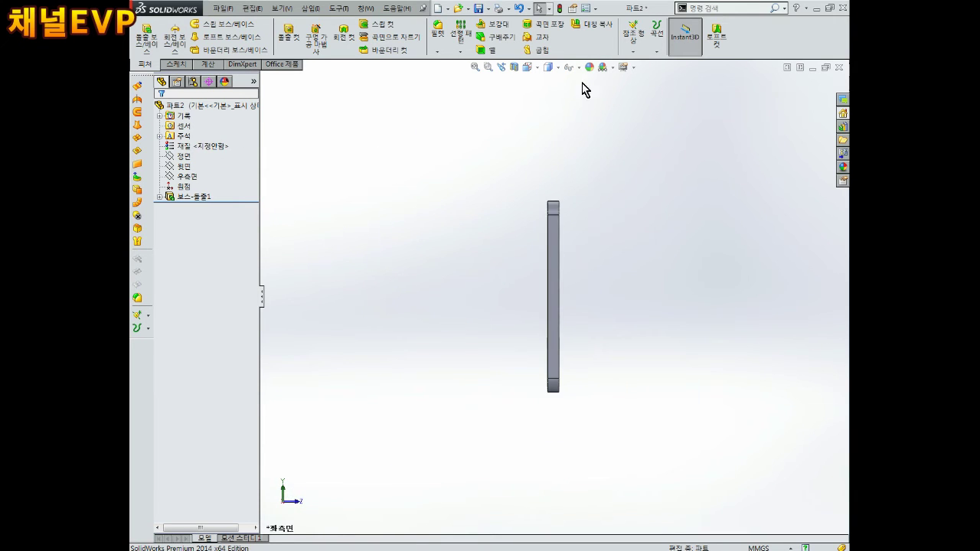
{"action": "right_click", "coordinate": [604, 47]}
{"action": "left_click", "coordinate": [339, 8]}
Add Move/Copy Body from the Customize Features category to the Features toolbar and launch it.
{"action": "left_click", "coordinate": [339, 8]}
{"action": "left_click", "coordinate": [366, 522]}
{"action": "left_click", "coordinate": [435, 109]}
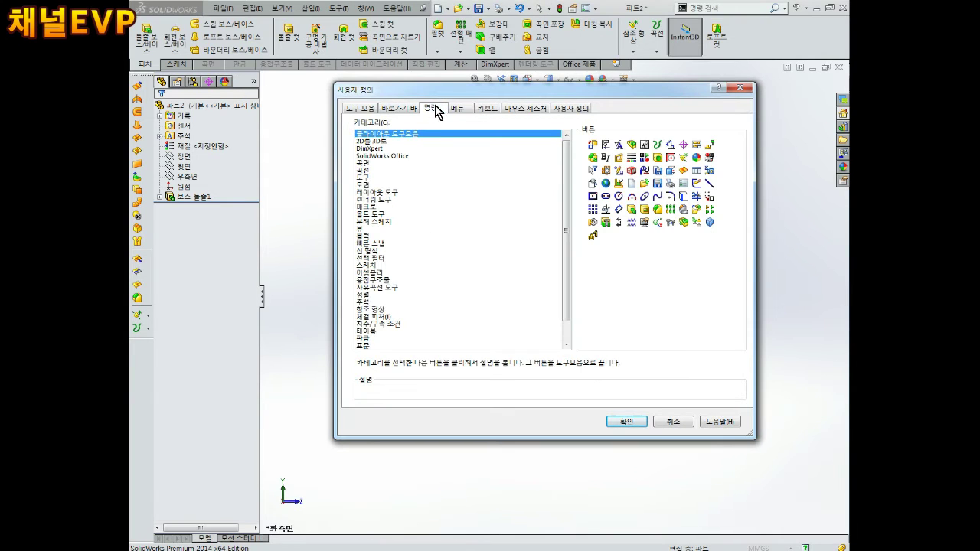
{"action": "scroll", "coordinate": [377, 310], "scroll_direction": "down", "scroll_amount": 1}
{"action": "left_click", "coordinate": [372, 338]}
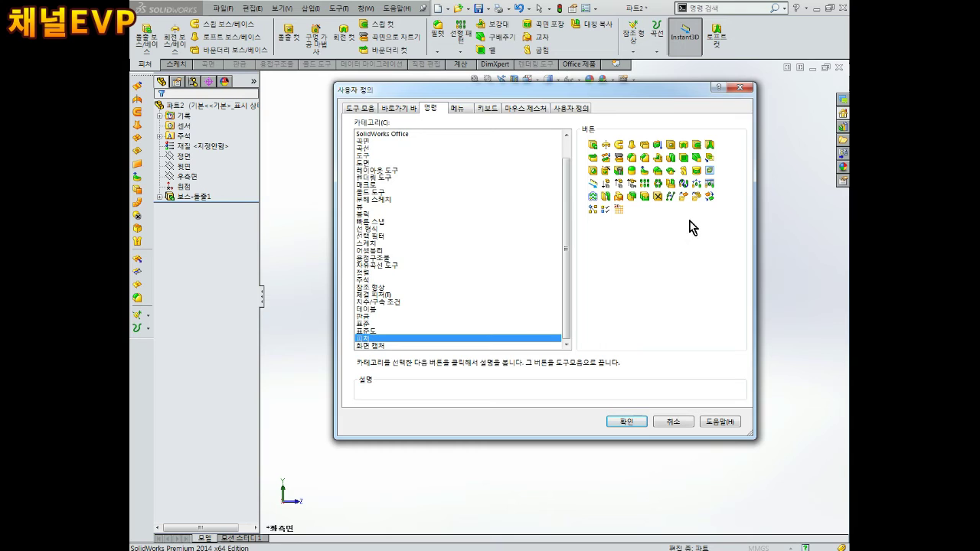
{"action": "left_click_drag", "start_coordinate": [705, 197], "coordinate": [573, 49]}
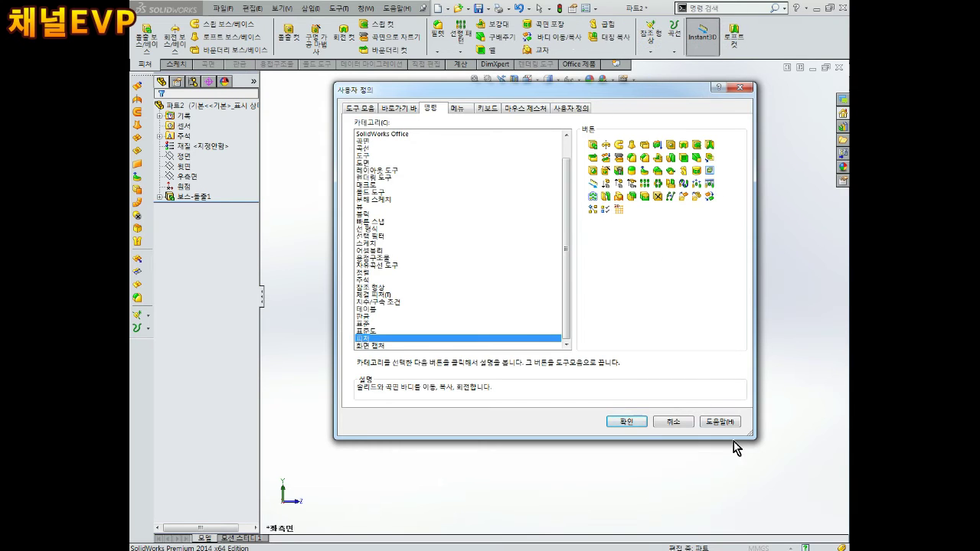
{"action": "left_click", "coordinate": [643, 422]}
{"action": "left_click", "coordinate": [527, 38]}
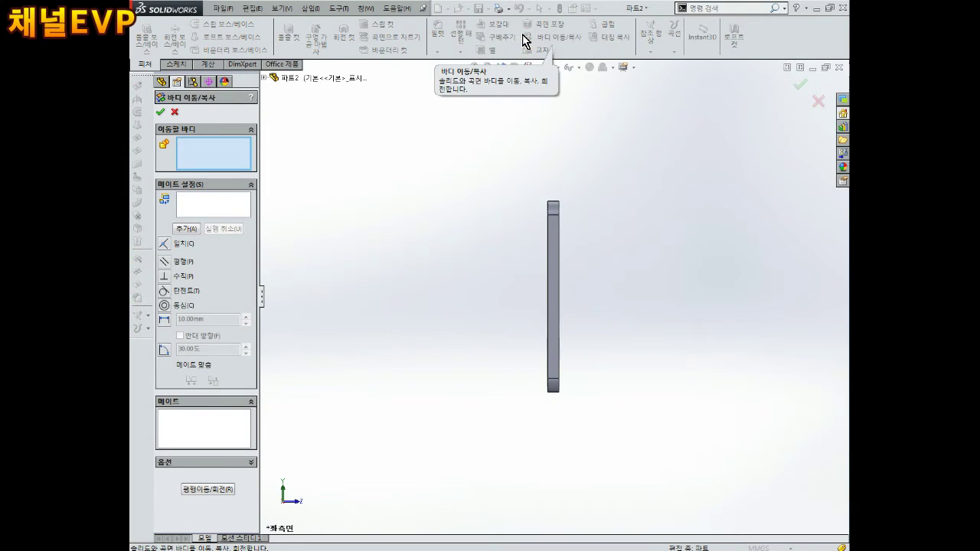
Pick Boss-Extrude1 as the body and enter a 90° rotation about X under Translate/Rotate.
{"action": "left_click", "coordinate": [555, 238]}
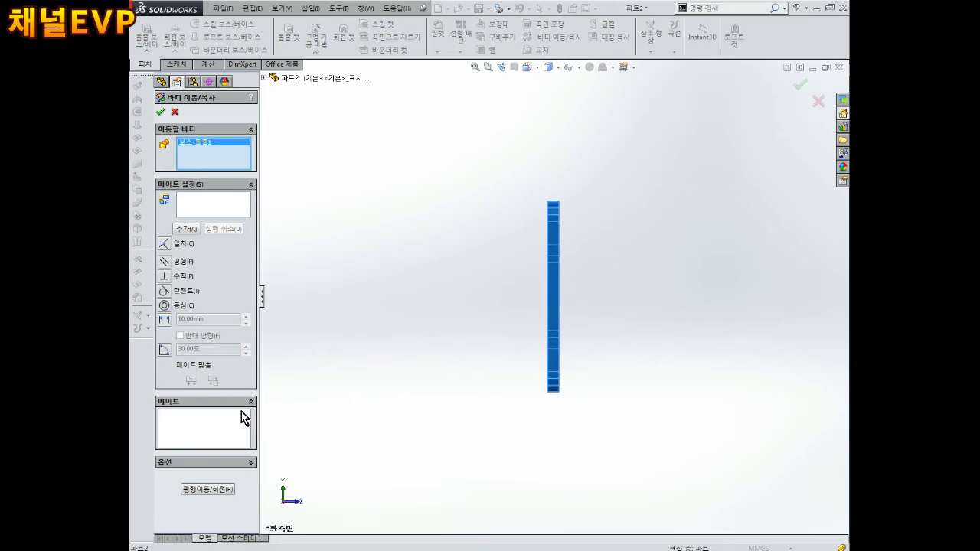
{"action": "left_click", "coordinate": [250, 462]}
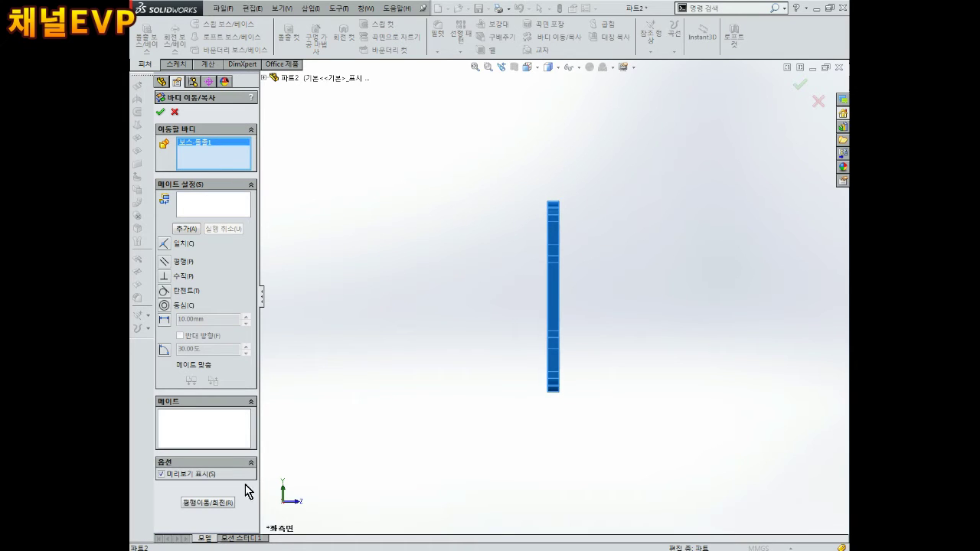
{"action": "left_click", "coordinate": [228, 504]}
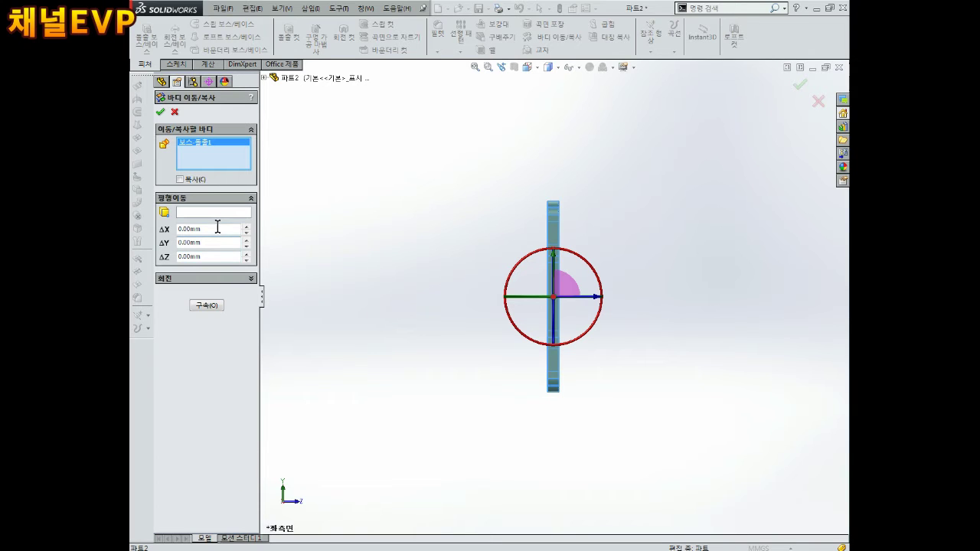
{"action": "left_click", "coordinate": [252, 280]}
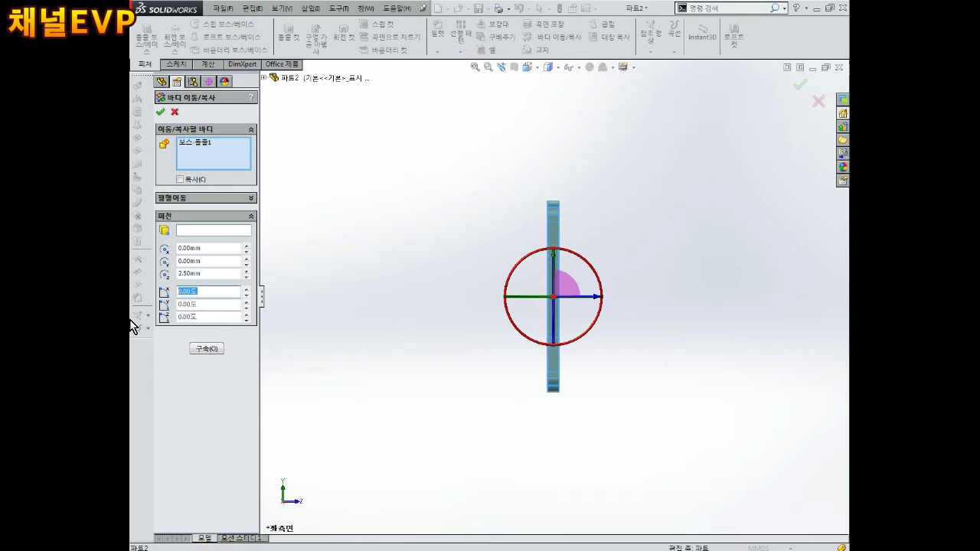
{"action": "key", "text": "Return"}
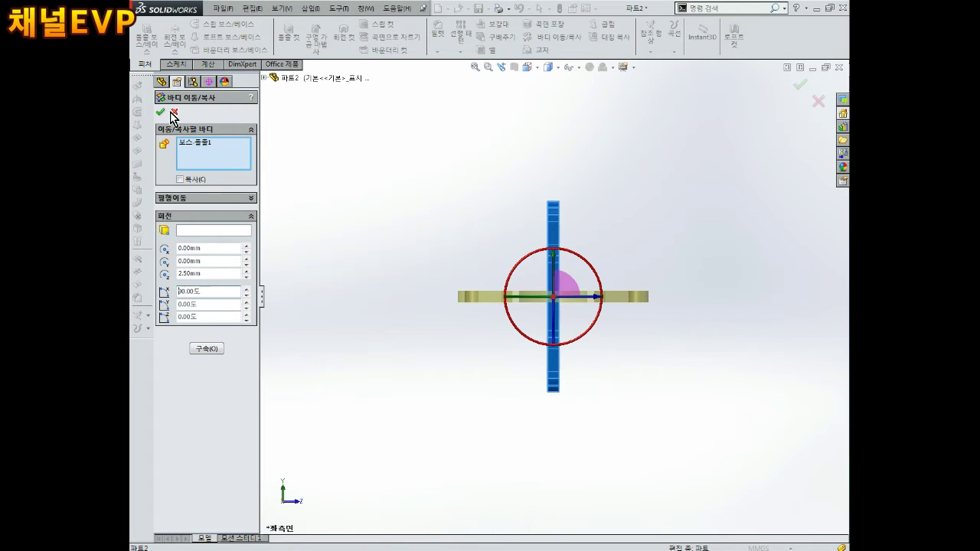
Confirm the 90° rotation as Body-Move/Copy1 and switch to an isometric view.
{"action": "left_click", "coordinate": [160, 112]}
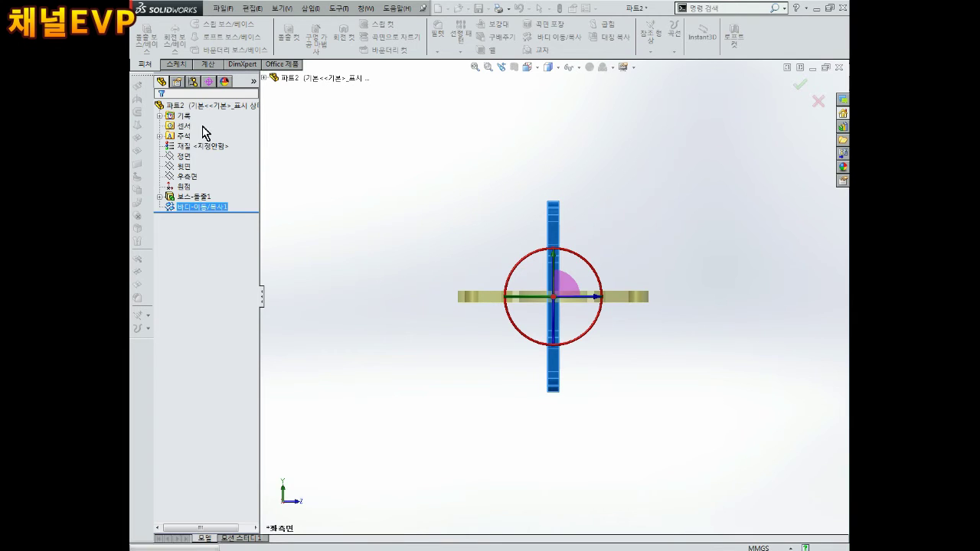
{"action": "left_click", "coordinate": [551, 67]}
{"action": "left_click", "coordinate": [526, 69]}
{"action": "left_click", "coordinate": [525, 69]}
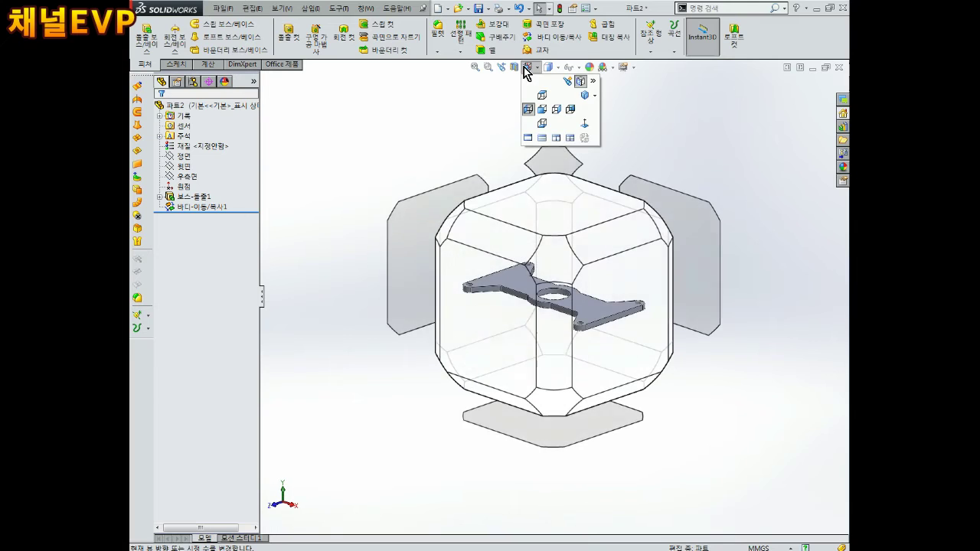
{"action": "left_click", "coordinate": [551, 268]}
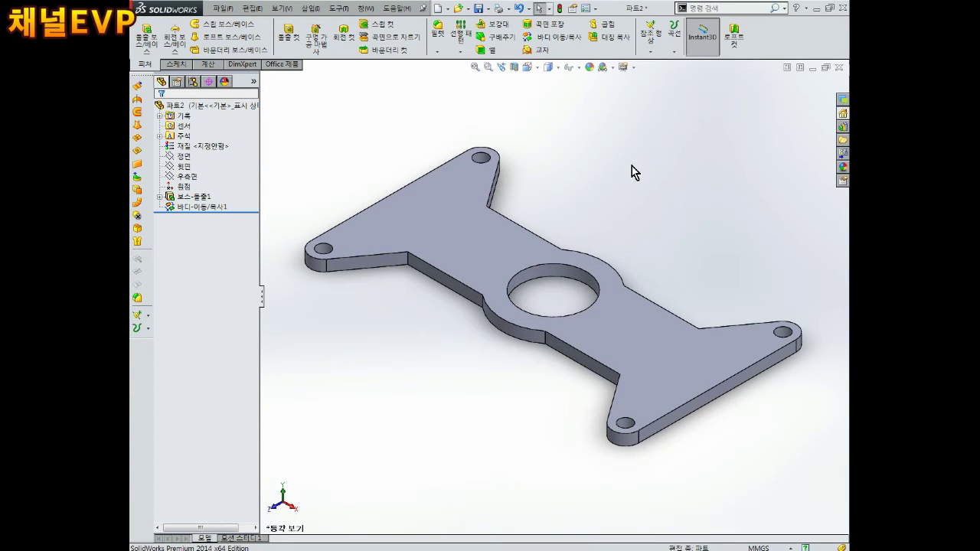
Orbit nearly edge-on, select the plate's front side face and start Sketch3 on it.
{"action": "mouse_move", "coordinate": [621, 193]}
{"action": "middle_mouse_down"}
{"action": "mouse_move", "coordinate": [641, 272]}
{"action": "mouse_move", "coordinate": [579, 311]}
{"action": "middle_mouse_up"}
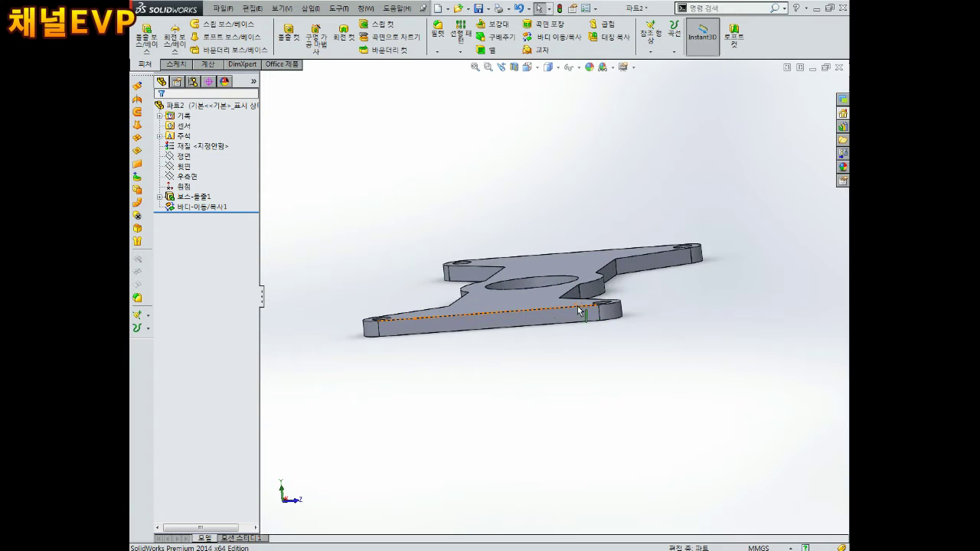
{"action": "left_click", "coordinate": [509, 321]}
{"action": "left_click", "coordinate": [548, 277]}
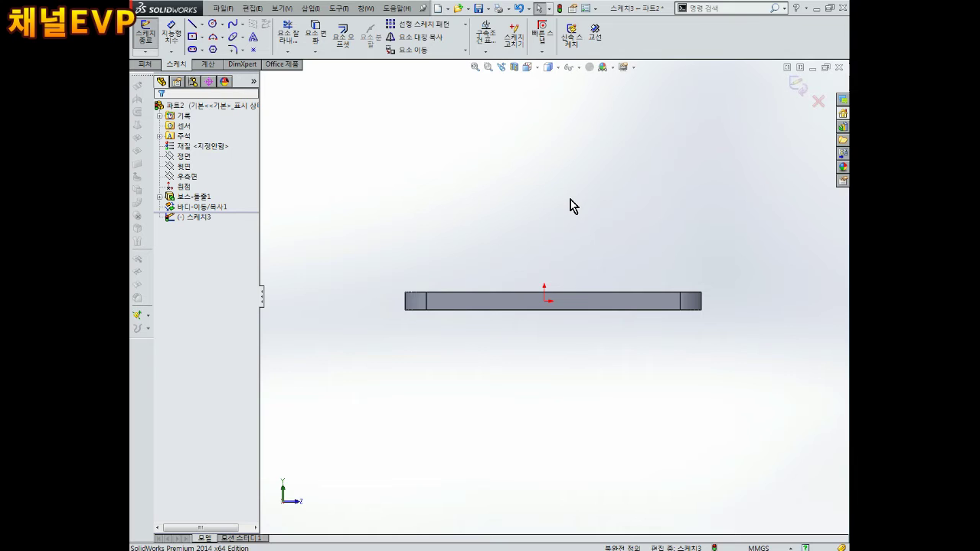
Draw a circle above the plate and dimension its diameter to 30 mm.
{"action": "left_click", "coordinate": [213, 23]}
{"action": "left_click", "coordinate": [546, 127]}
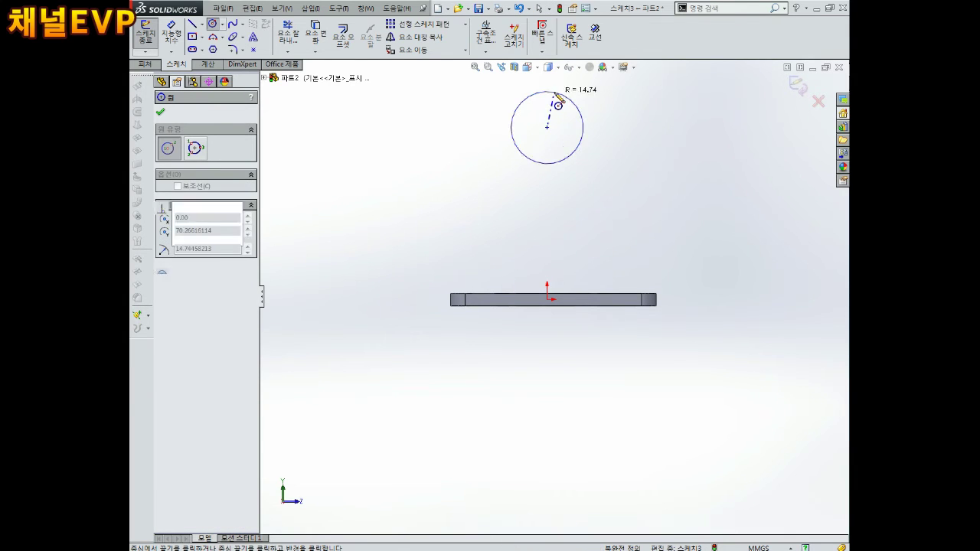
{"action": "left_click", "coordinate": [556, 93]}
{"action": "right_click_drag", "start_coordinate": [622, 162], "coordinate": [621, 129]}
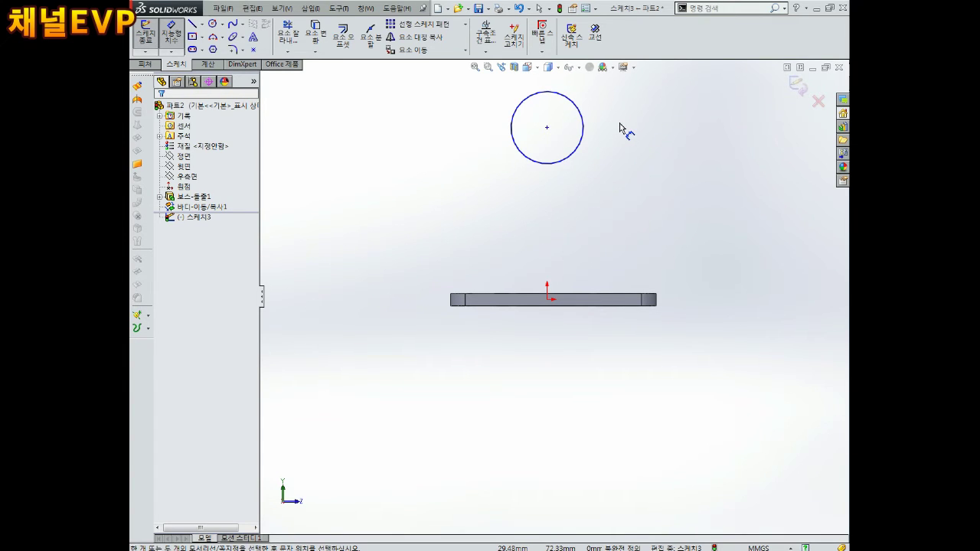
{"action": "left_click", "coordinate": [578, 101]}
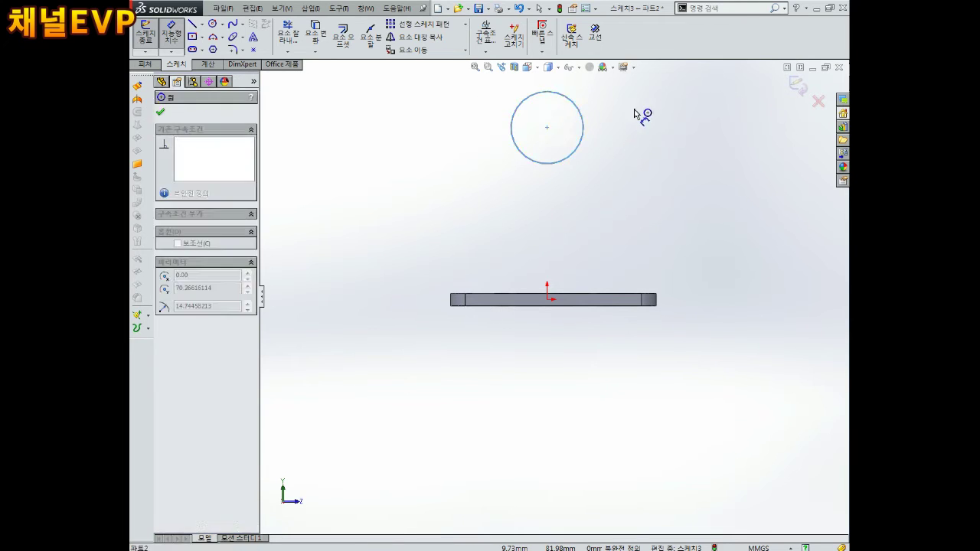
{"action": "left_click", "coordinate": [635, 114]}
{"action": "type", "text": "30"}
{"action": "key", "text": "Return"}
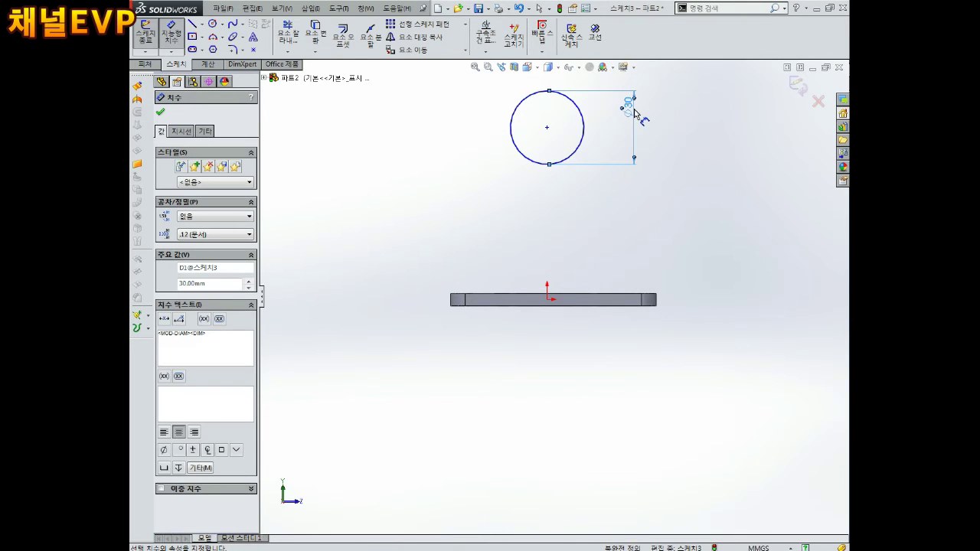
{"action": "left_click", "coordinate": [315, 125]}
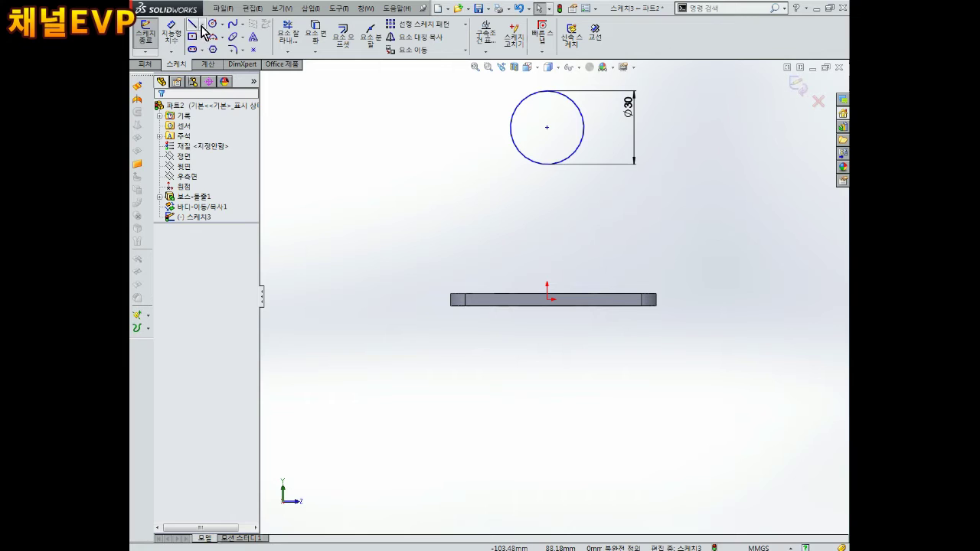
Draw a centerline from the circle centre down to the origin, then select Body-Move/Copy1.
{"action": "left_click", "coordinate": [192, 24]}
{"action": "left_click", "coordinate": [547, 128]}
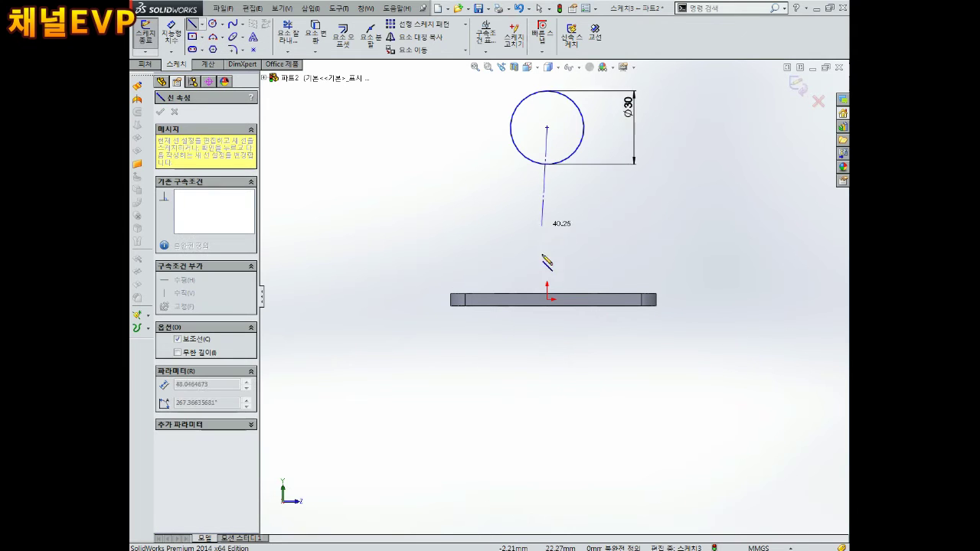
{"action": "left_click", "coordinate": [549, 299]}
{"action": "key", "text": "Escape"}
{"action": "scroll", "coordinate": [556, 294], "scroll_direction": "down", "scroll_amount": 2}
{"action": "scroll", "coordinate": [556, 295], "scroll_direction": "down", "scroll_amount": 2}
{"action": "scroll", "coordinate": [555, 299], "scroll_direction": "up", "scroll_amount": 2}
{"action": "scroll", "coordinate": [582, 242], "scroll_direction": "up", "scroll_amount": 2}
{"action": "scroll", "coordinate": [582, 242], "scroll_direction": "up", "scroll_amount": 1}
{"action": "mouse_move", "coordinate": [582, 242]}
{"action": "middle_mouse_down"}
{"action": "mouse_move", "coordinate": [563, 265]}
{"action": "mouse_move", "coordinate": [493, 247]}
{"action": "middle_mouse_up"}
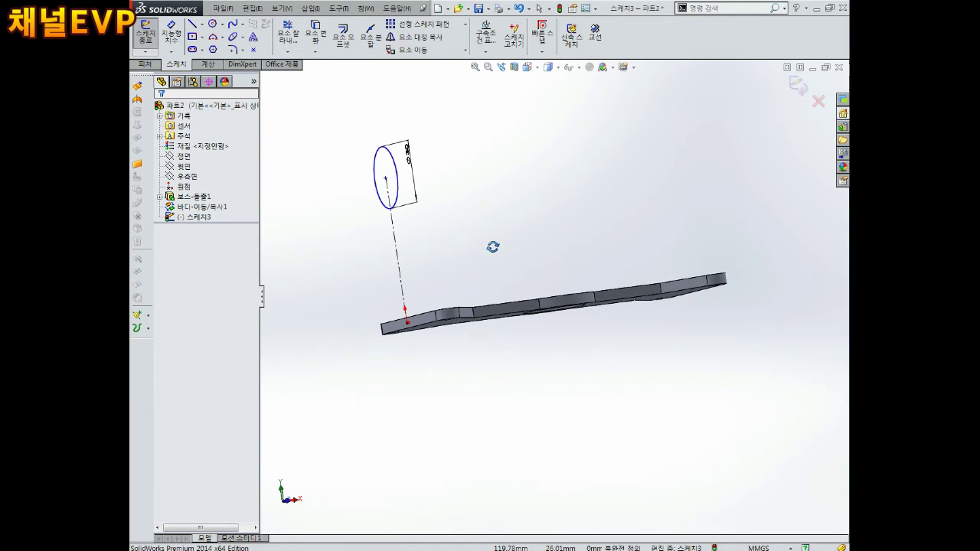
{"action": "left_click", "coordinate": [195, 208]}
{"action": "right_click", "coordinate": [195, 196]}
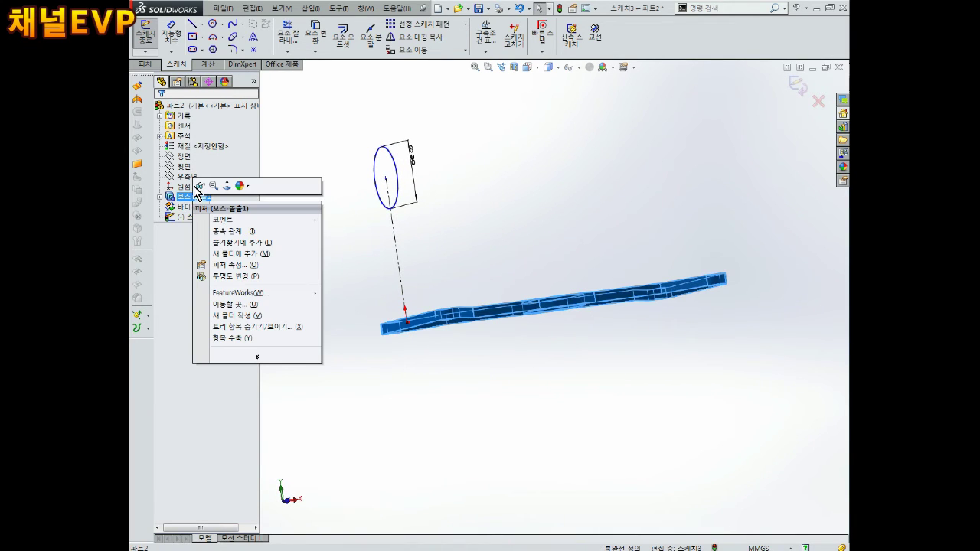
{"action": "key", "text": "Escape"}
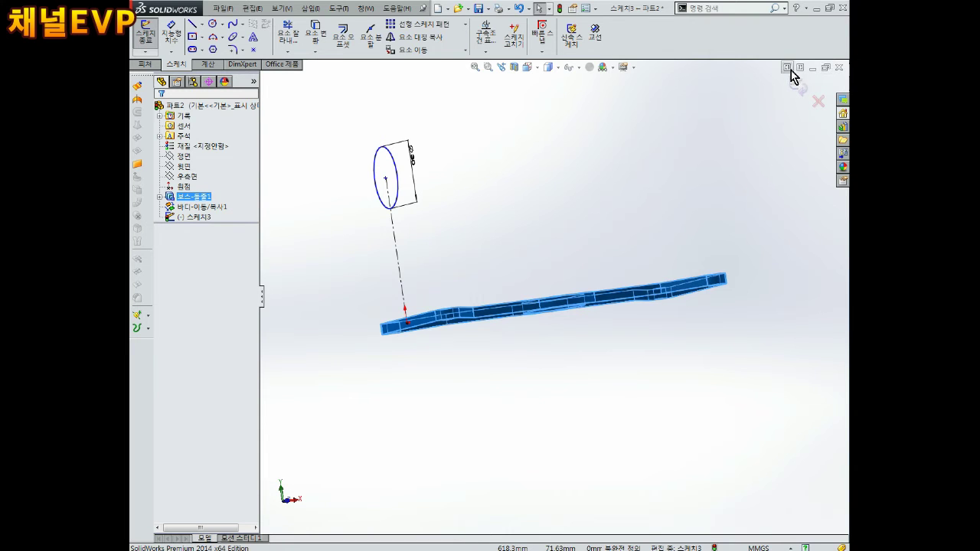
{"action": "left_click", "coordinate": [798, 89]}
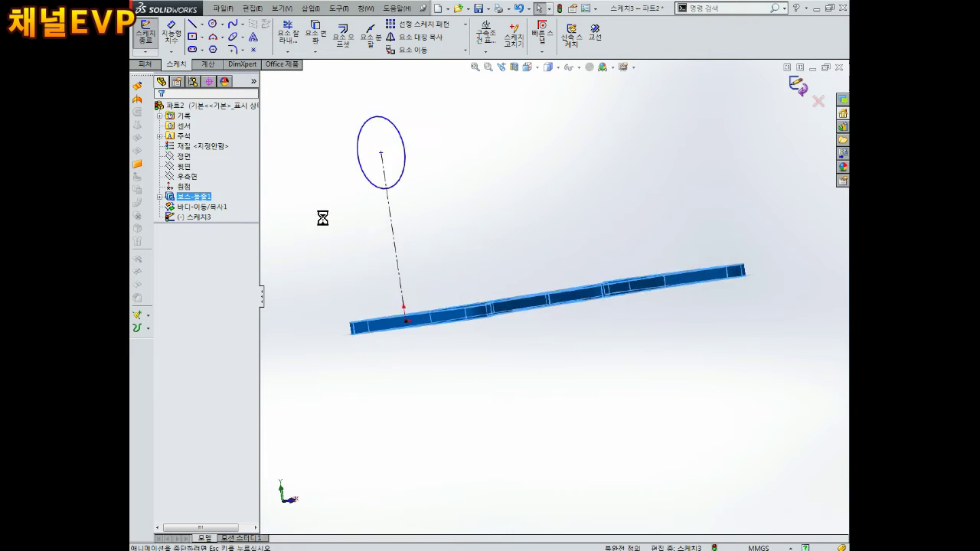
{"action": "right_click", "coordinate": [207, 203]}
{"action": "left_click", "coordinate": [213, 165]}
{"action": "mouse_move", "coordinate": [393, 222]}
{"action": "middle_mouse_down"}
{"action": "mouse_move", "coordinate": [406, 240]}
{"action": "mouse_move", "coordinate": [401, 222]}
{"action": "middle_mouse_up"}
{"action": "left_click", "coordinate": [161, 112]}
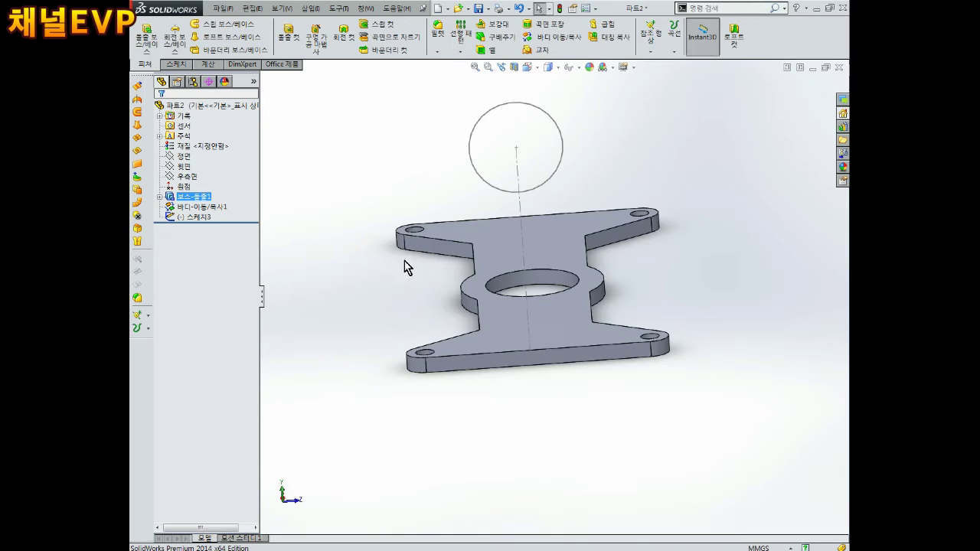
{"action": "mouse_move", "coordinate": [464, 247]}
{"action": "middle_mouse_down"}
{"action": "mouse_move", "coordinate": [452, 221]}
{"action": "mouse_move", "coordinate": [457, 228]}
{"action": "middle_mouse_up"}
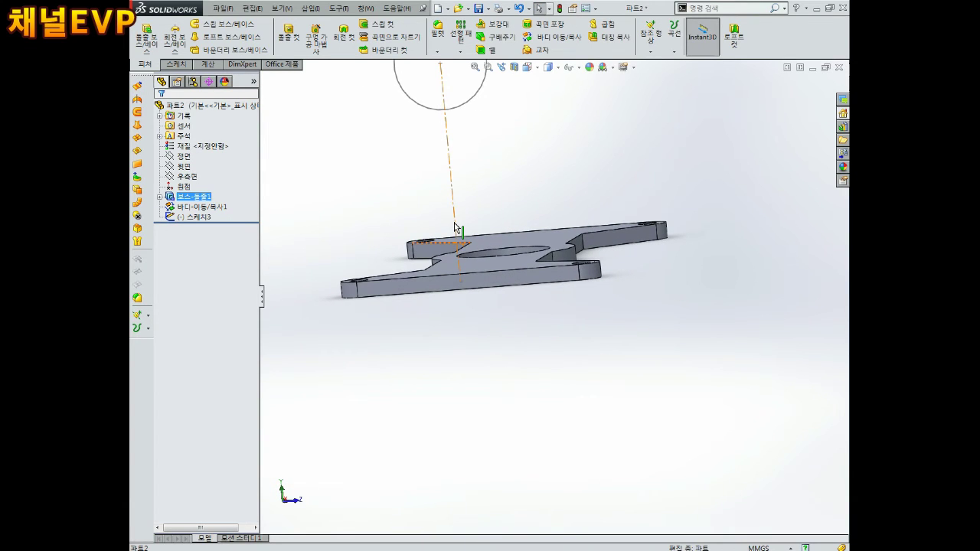
{"action": "key", "text": "ctrl+1"}
{"action": "left_click", "coordinate": [199, 216]}
{"action": "left_click", "coordinate": [210, 191]}
{"action": "key", "text": "f"}
{"action": "scroll", "coordinate": [588, 264], "scroll_direction": "down", "scroll_amount": 2}
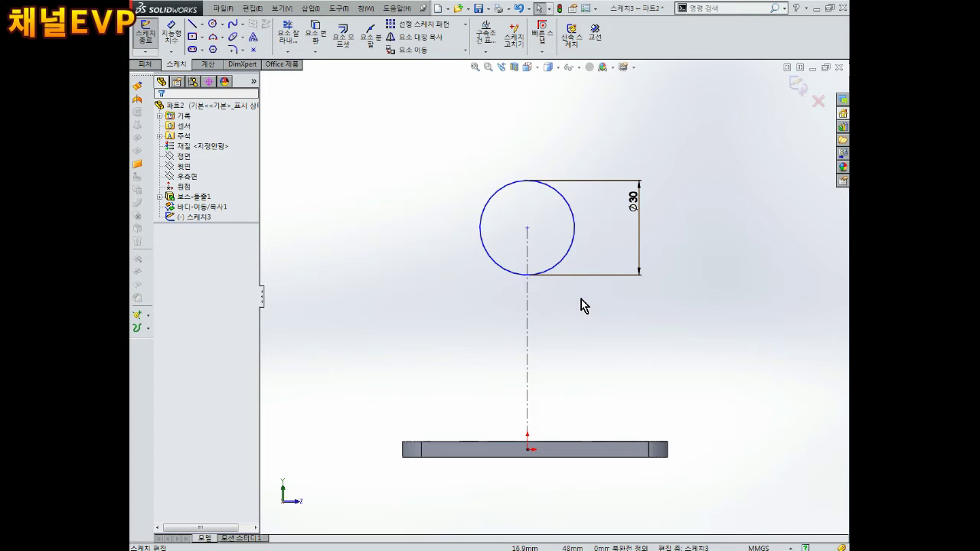
Dimension the circle centre 67 mm above the plate's bottom edge.
{"action": "left_click", "coordinate": [171, 34]}
{"action": "left_click", "coordinate": [528, 228]}
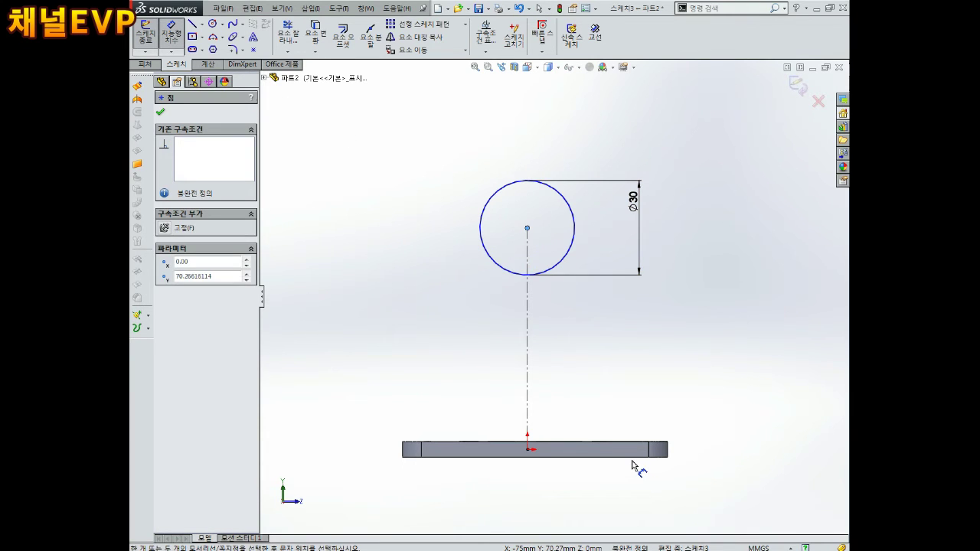
{"action": "left_click", "coordinate": [637, 457]}
{"action": "left_click", "coordinate": [716, 329]}
{"action": "type", "text": "6"}
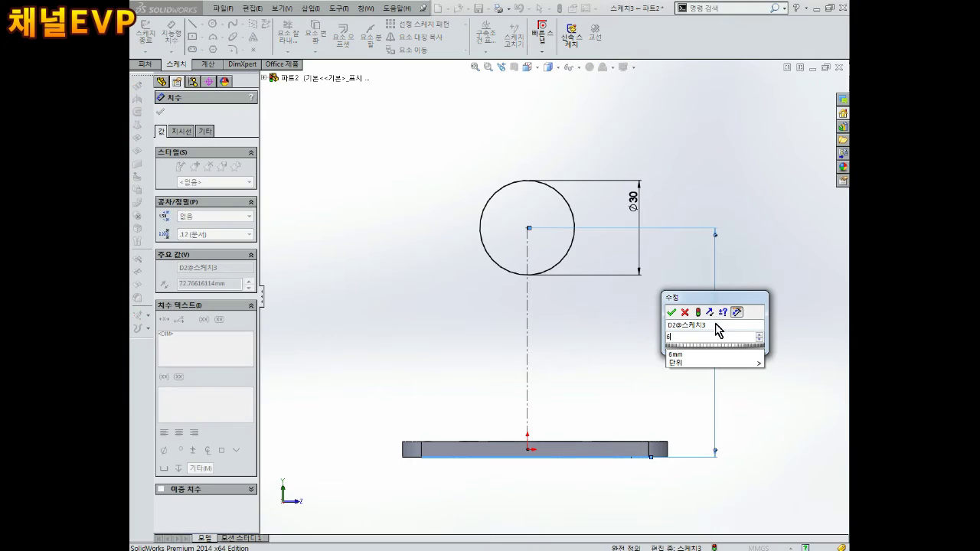
{"action": "type", "text": "7"}
{"action": "key", "text": "Return"}
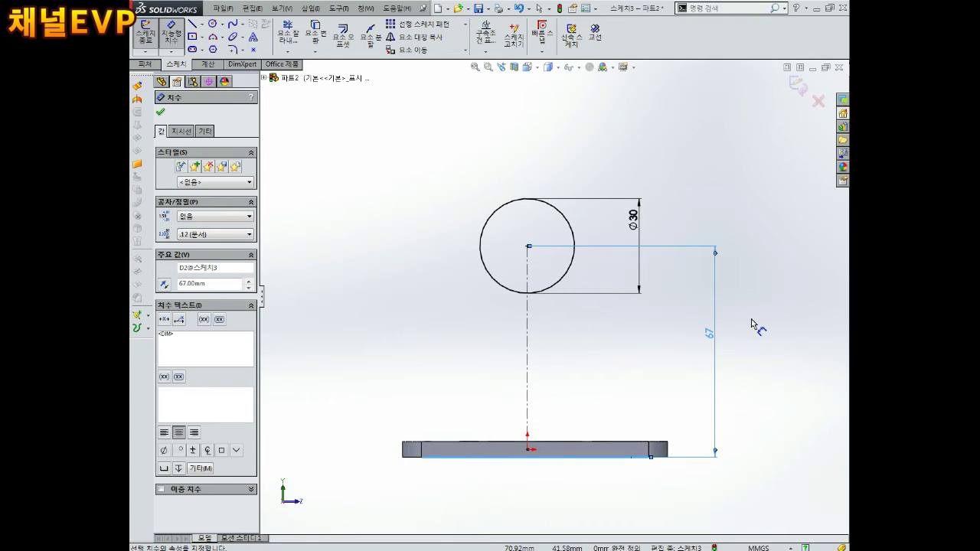
Draw a centerpoint straight slot centred on the vertical centerline.
{"action": "left_click", "coordinate": [194, 49]}
{"action": "left_click", "coordinate": [528, 381]}
{"action": "left_click", "coordinate": [556, 381]}
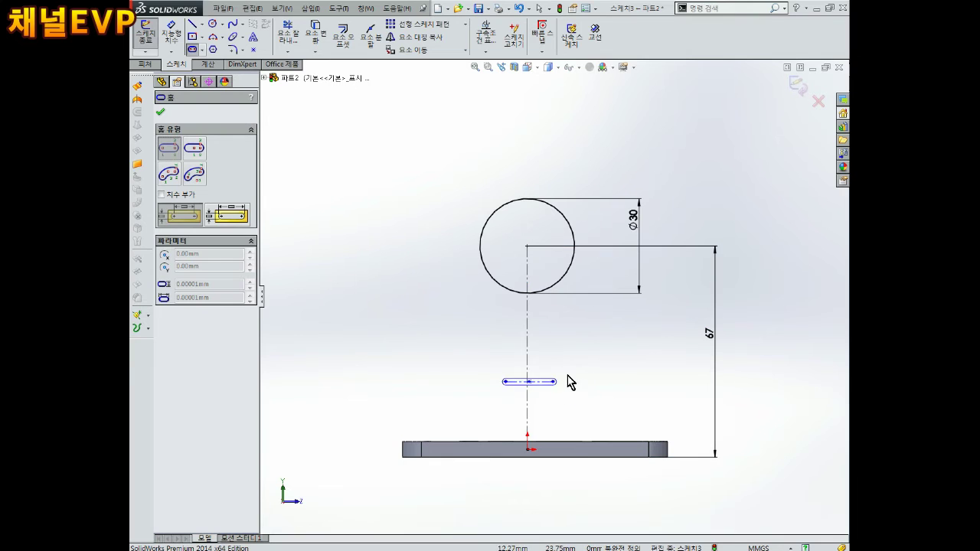
{"action": "left_click", "coordinate": [656, 363]}
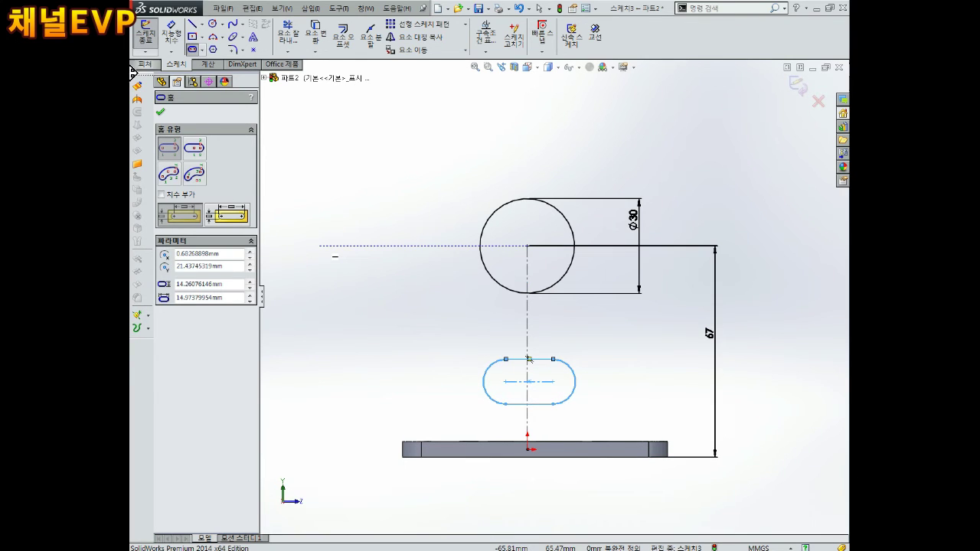
Draw a corner rectangle from below the circle down to the plate.
{"action": "left_click", "coordinate": [202, 37]}
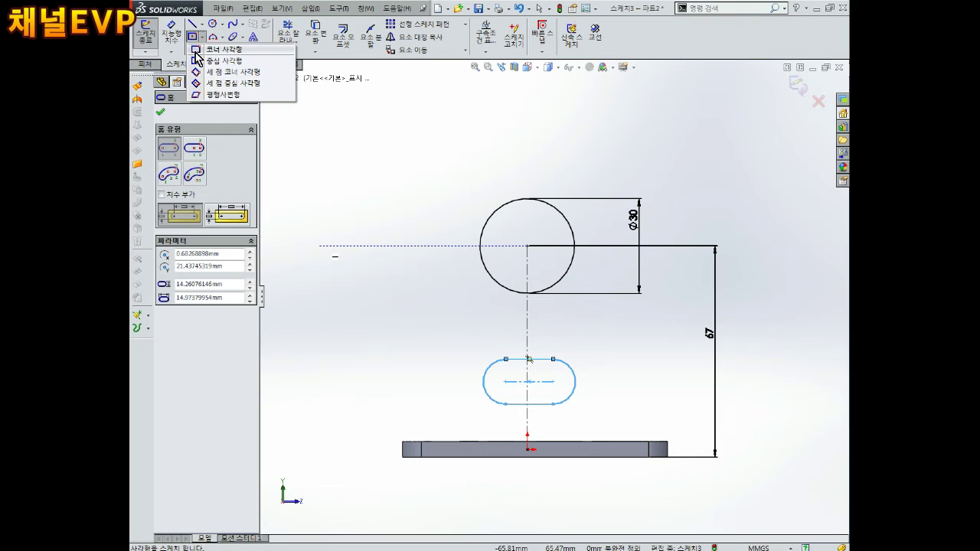
{"action": "left_click", "coordinate": [211, 49]}
{"action": "left_click", "coordinate": [505, 274]}
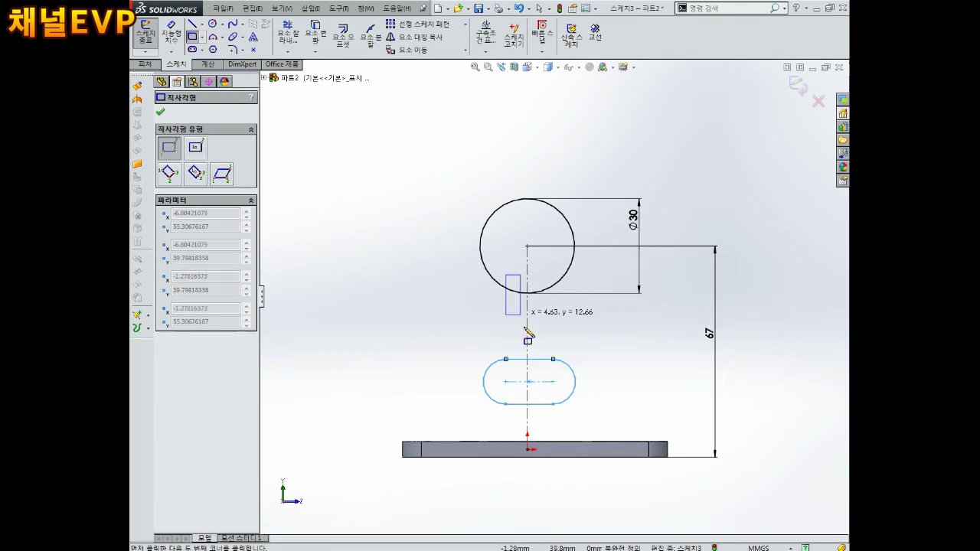
{"action": "left_click", "coordinate": [554, 450]}
{"action": "key", "text": "Escape"}
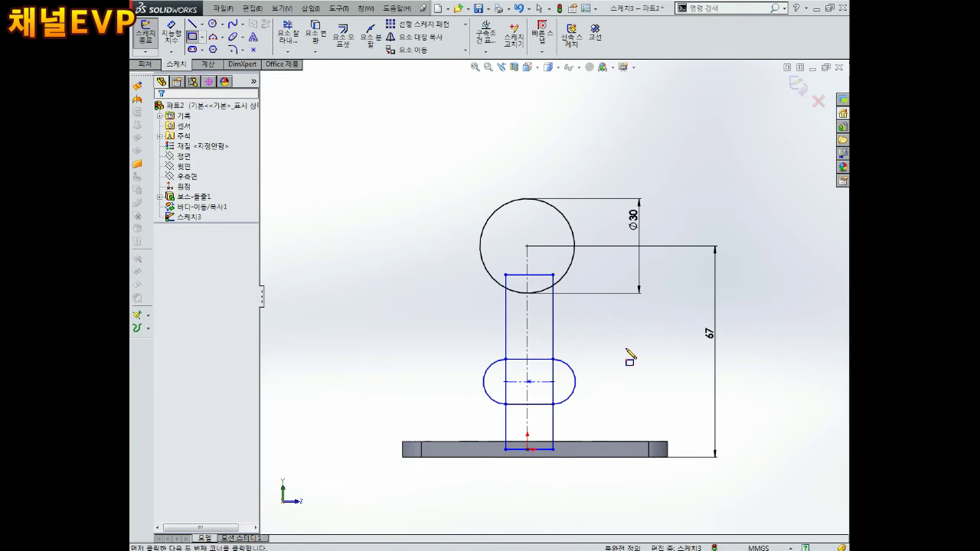
Dimension the upright rectangle to 12 mm wide.
{"action": "right_click_drag", "start_coordinate": [626, 355], "coordinate": [626, 306]}
{"action": "left_click", "coordinate": [509, 330]}
{"action": "left_click", "coordinate": [552, 329]}
{"action": "left_click", "coordinate": [545, 320]}
{"action": "type", "text": "12"}
{"action": "key", "text": "Return"}
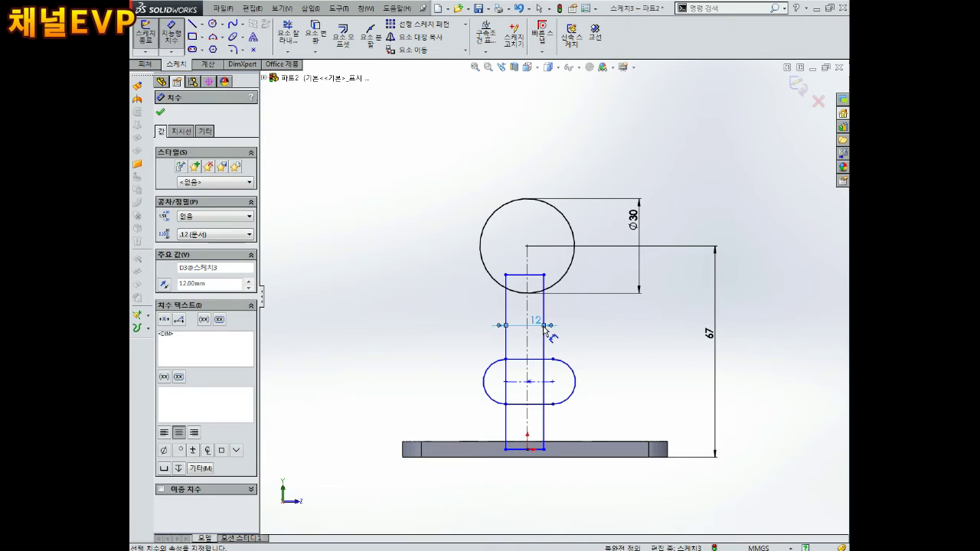
{"action": "key", "text": "Escape"}
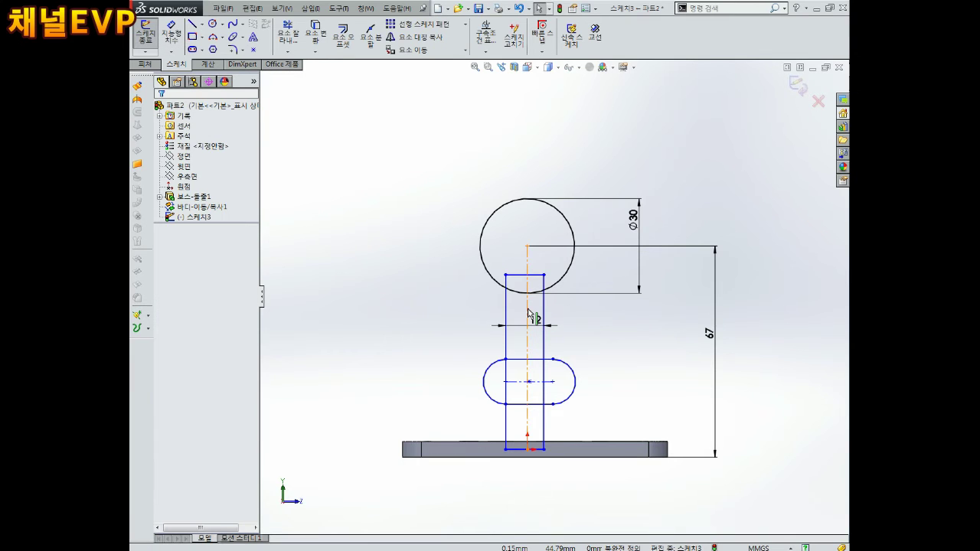
Offset the rectangle's left side 6 mm from the vertical centerline.
{"action": "right_click_drag", "start_coordinate": [422, 310], "coordinate": [421, 276]}
{"action": "left_click", "coordinate": [527, 307]}
{"action": "left_click", "coordinate": [506, 306]}
{"action": "left_click", "coordinate": [517, 310]}
{"action": "type", "text": "6.00mm"}
{"action": "key", "text": "Return"}
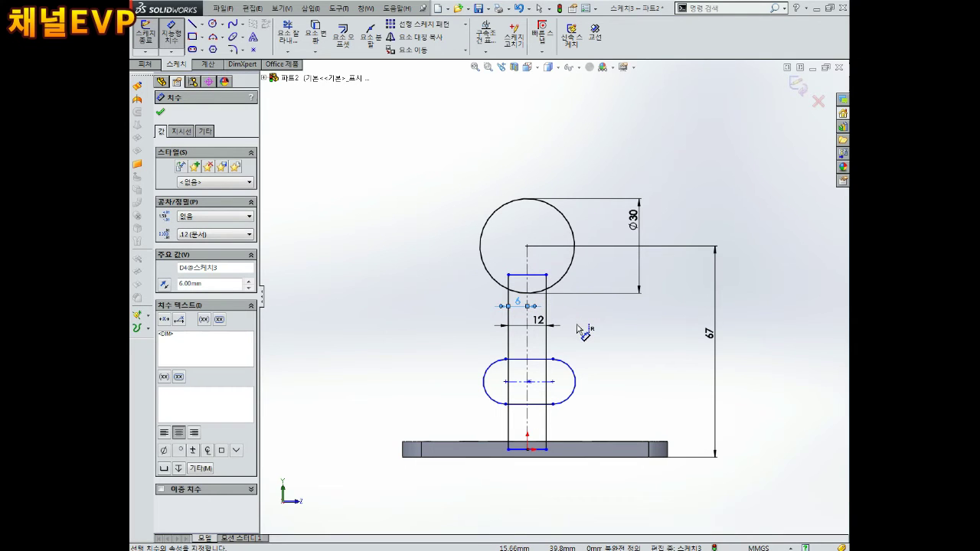
{"action": "key", "text": "Escape"}
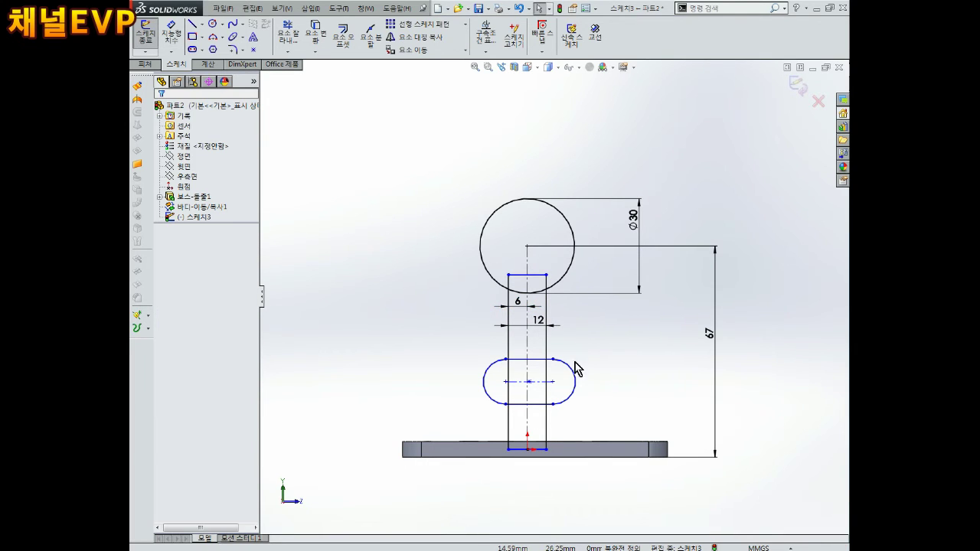
Dimension the slot's end arc to R7 and its distance above the base plate to 12 mm.
{"action": "scroll", "coordinate": [564, 412], "scroll_direction": "down", "scroll_amount": 2}
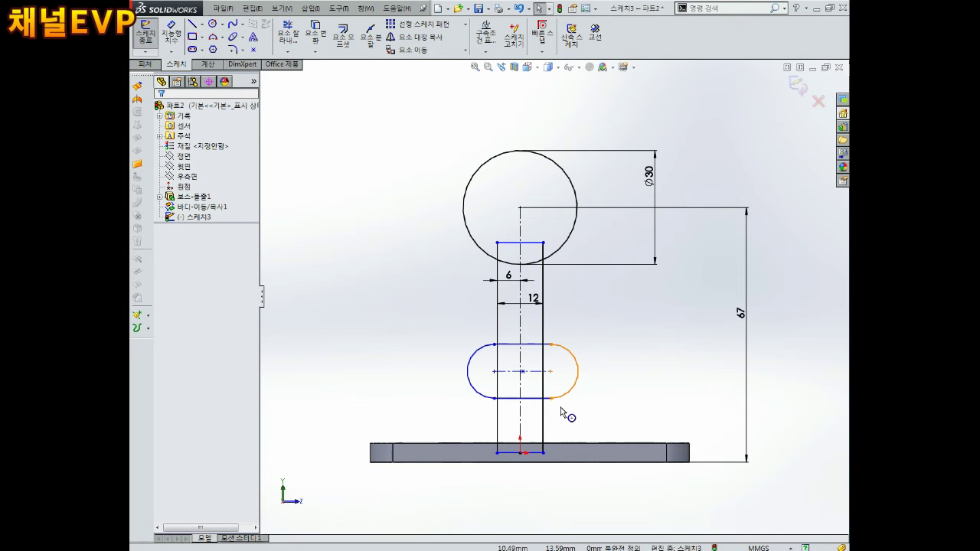
{"action": "right_click_drag", "start_coordinate": [601, 363], "coordinate": [613, 339]}
{"action": "left_click", "coordinate": [605, 333]}
{"action": "type", "text": "7.00mm"}
{"action": "key", "text": "Return"}
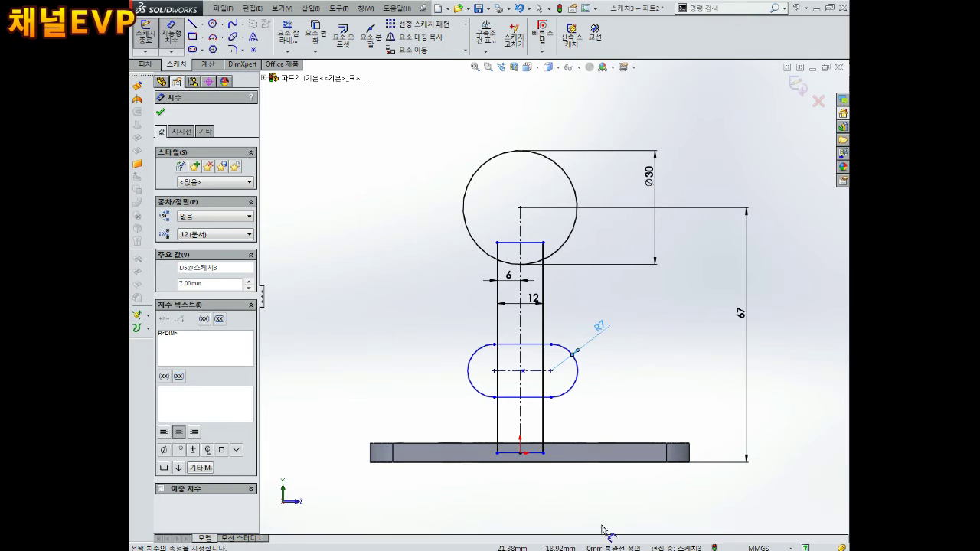
{"action": "left_click", "coordinate": [540, 397]}
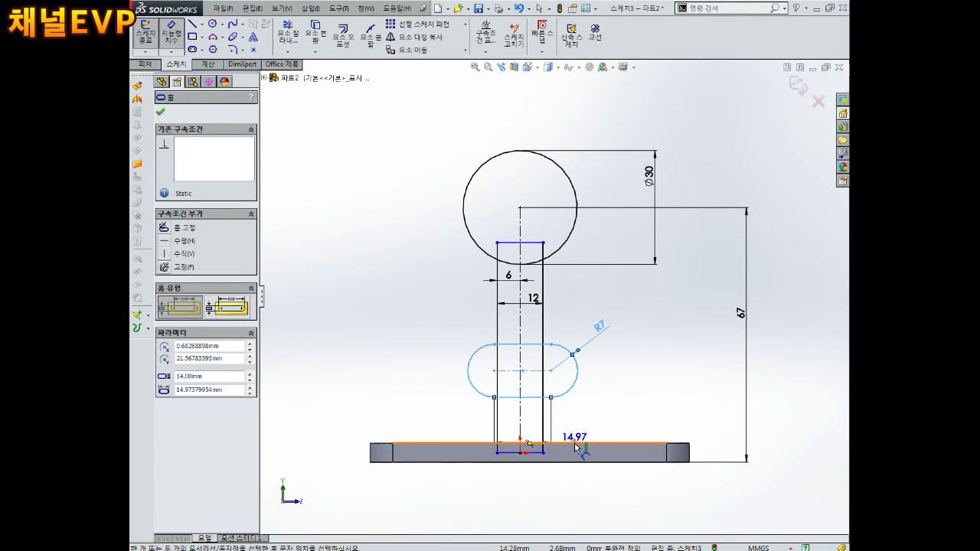
{"action": "left_click", "coordinate": [579, 448]}
{"action": "left_click", "coordinate": [598, 429]}
{"action": "type", "text": "12"}
{"action": "key", "text": "Return"}
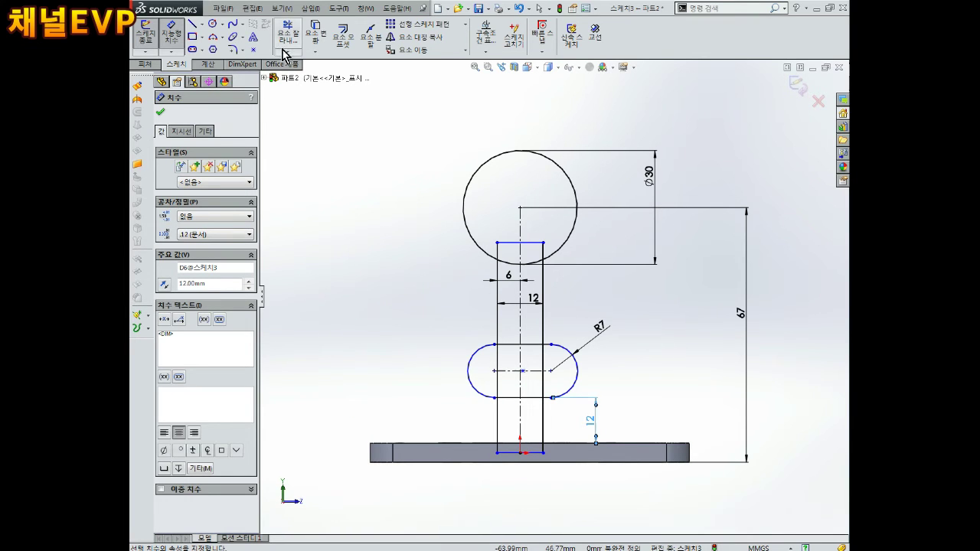
Draw a horizontal centerline across the slot between its two ends.
{"action": "left_click", "coordinate": [193, 24]}
{"action": "left_click", "coordinate": [468, 371]}
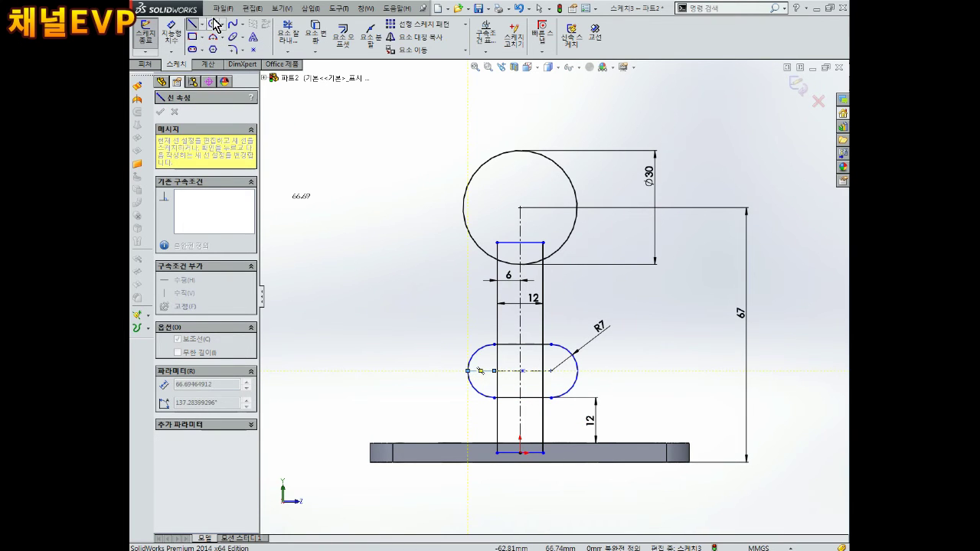
{"action": "key", "text": "Escape"}
{"action": "left_click", "coordinate": [483, 351]}
{"action": "left_click", "coordinate": [201, 23]}
{"action": "left_click", "coordinate": [209, 36]}
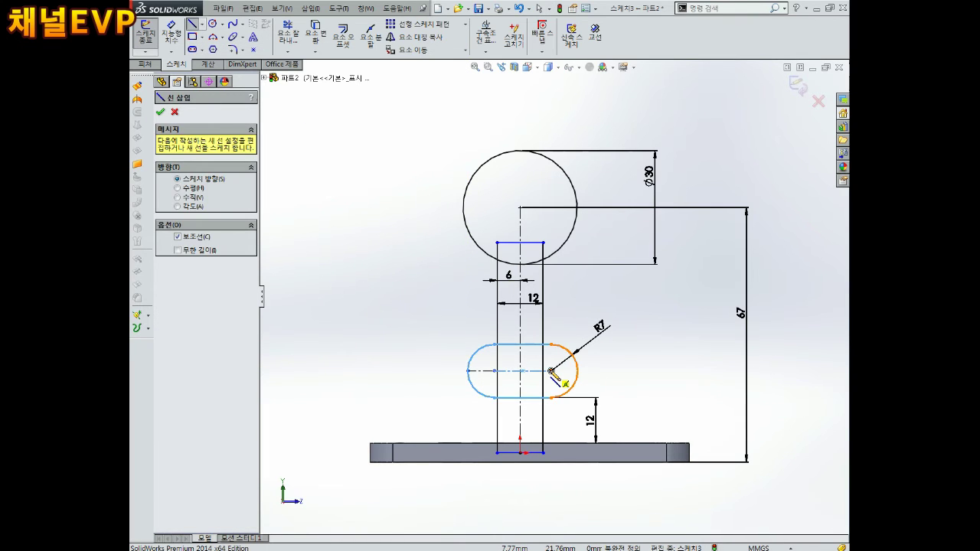
{"action": "left_click", "coordinate": [551, 370]}
{"action": "key", "text": "Escape"}
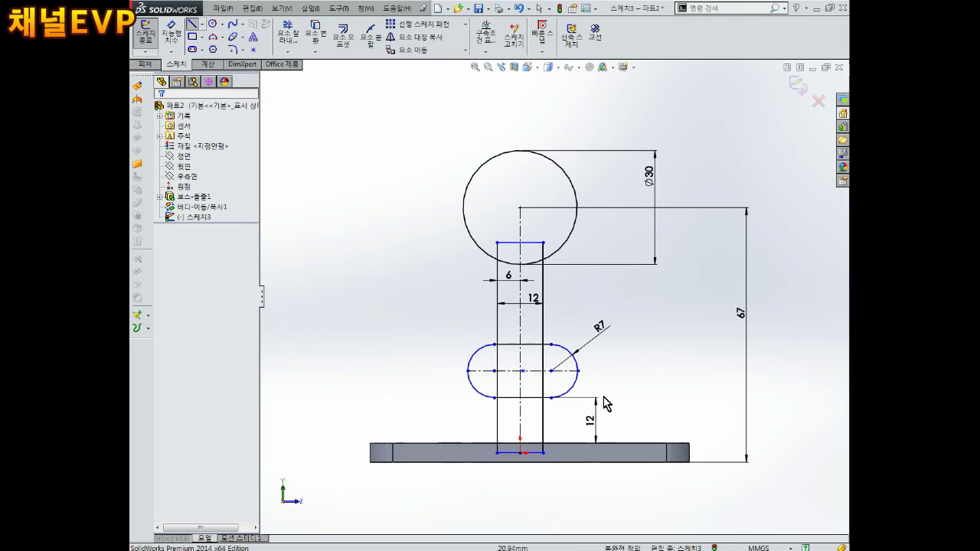
{"action": "scroll", "coordinate": [555, 417], "scroll_direction": "down", "scroll_amount": 3}
Dimension the slot 36 mm end to end and its left end 18 mm from the arm's centerline.
{"action": "right_click_drag", "start_coordinate": [645, 343], "coordinate": [646, 314]}
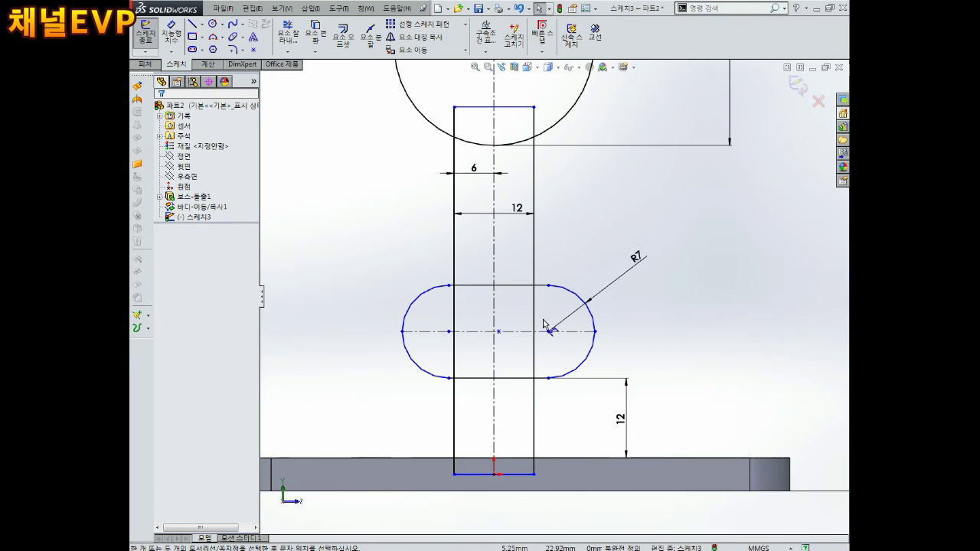
{"action": "left_click", "coordinate": [403, 332]}
{"action": "left_click", "coordinate": [595, 332]}
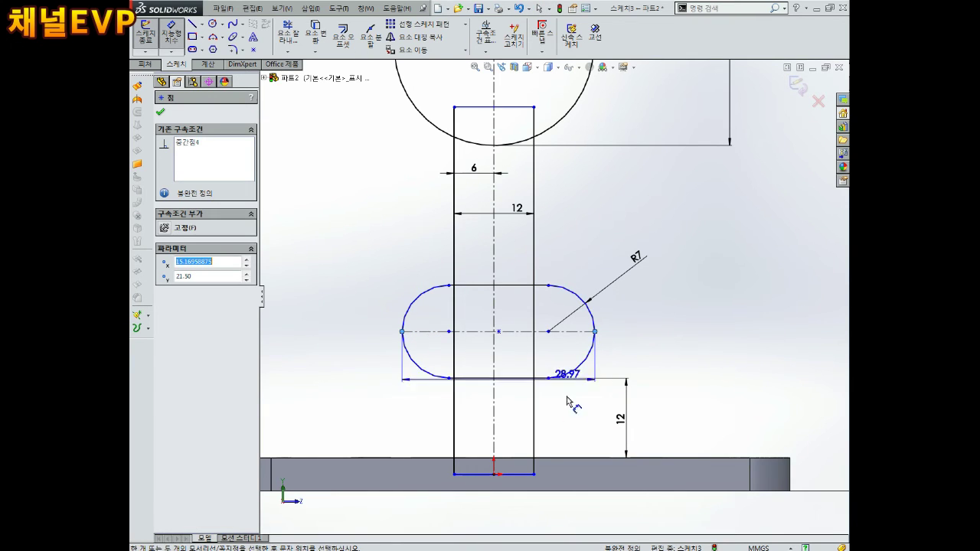
{"action": "left_click", "coordinate": [508, 504]}
{"action": "type", "text": "36"}
{"action": "key", "text": "Return"}
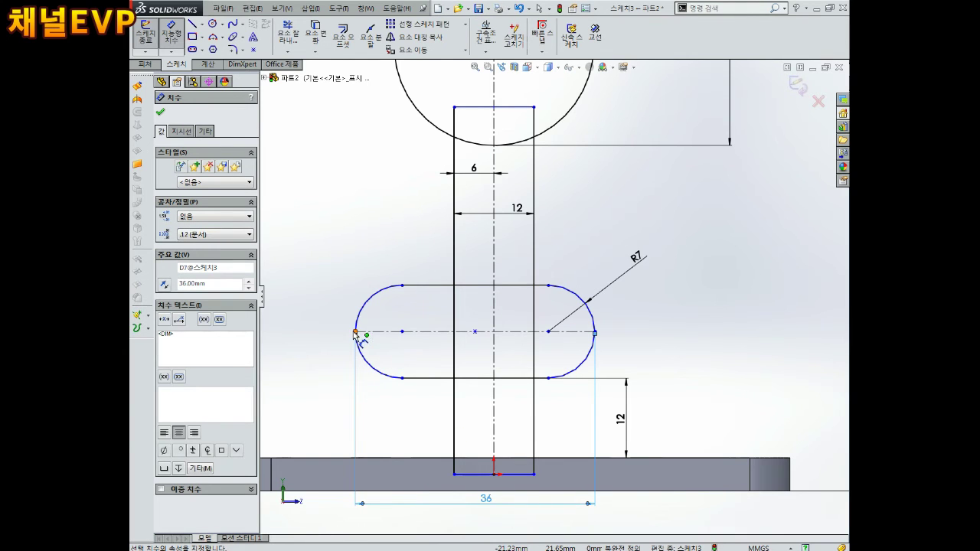
{"action": "left_click", "coordinate": [355, 332]}
{"action": "left_click", "coordinate": [494, 369]}
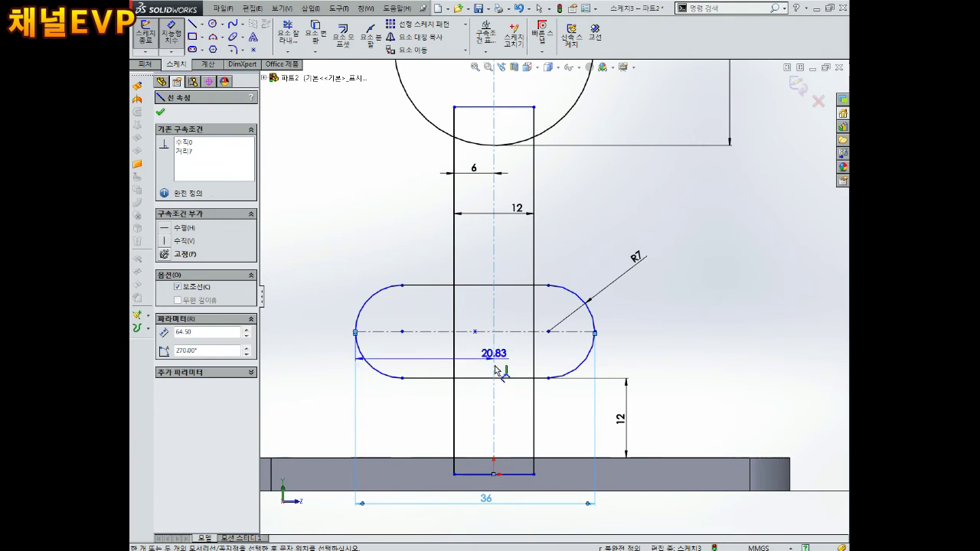
{"action": "left_click", "coordinate": [482, 418]}
{"action": "type", "text": "18"}
{"action": "key", "text": "Return"}
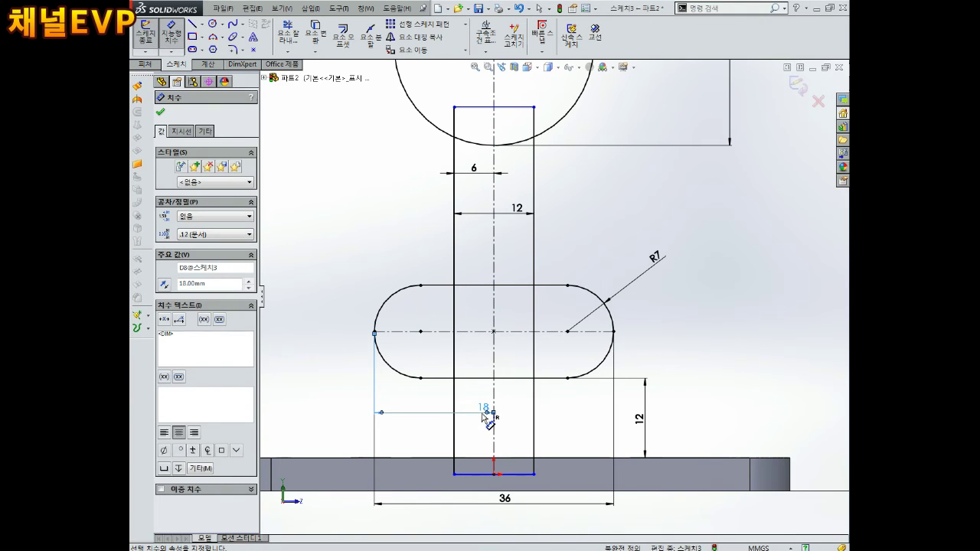
{"action": "key", "text": "Escape"}
{"action": "key", "text": "z"}
{"action": "key", "text": "z"}
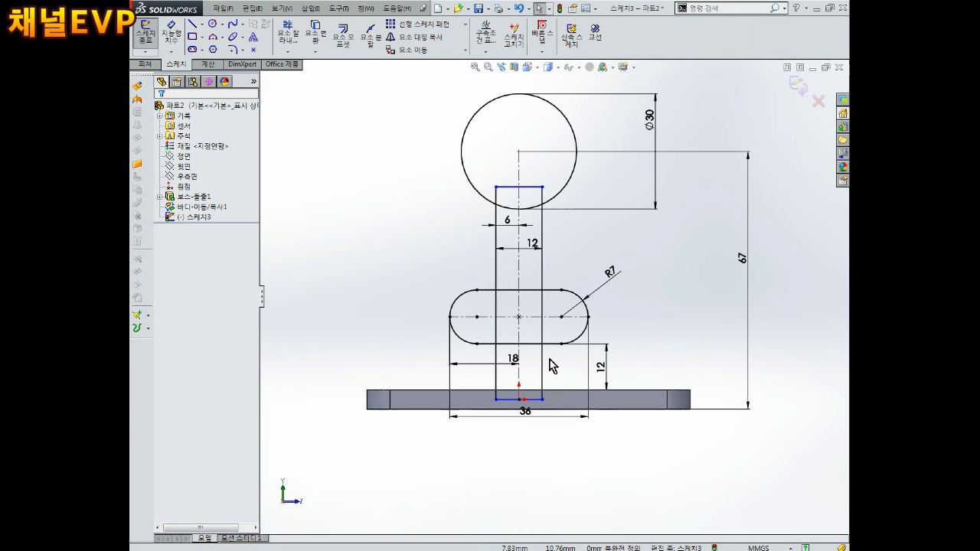
Check the arm sketch in 3D, return to a face-on view, and exit Sketch3.
{"action": "mouse_move", "coordinate": [573, 280]}
{"action": "middle_mouse_down"}
{"action": "mouse_move", "coordinate": [562, 289]}
{"action": "mouse_move", "coordinate": [663, 325]}
{"action": "mouse_move", "coordinate": [620, 324]}
{"action": "middle_mouse_up"}
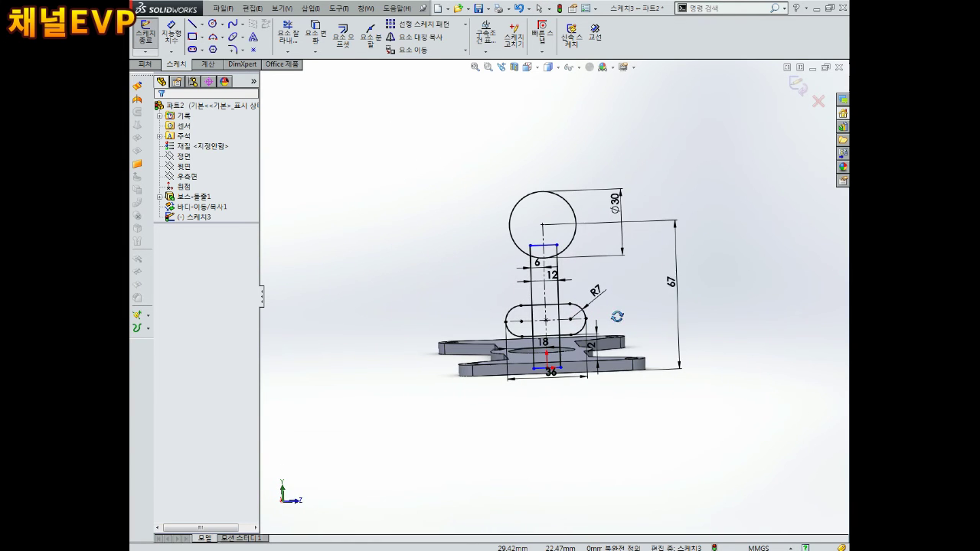
{"action": "key", "text": "ctrl+8"}
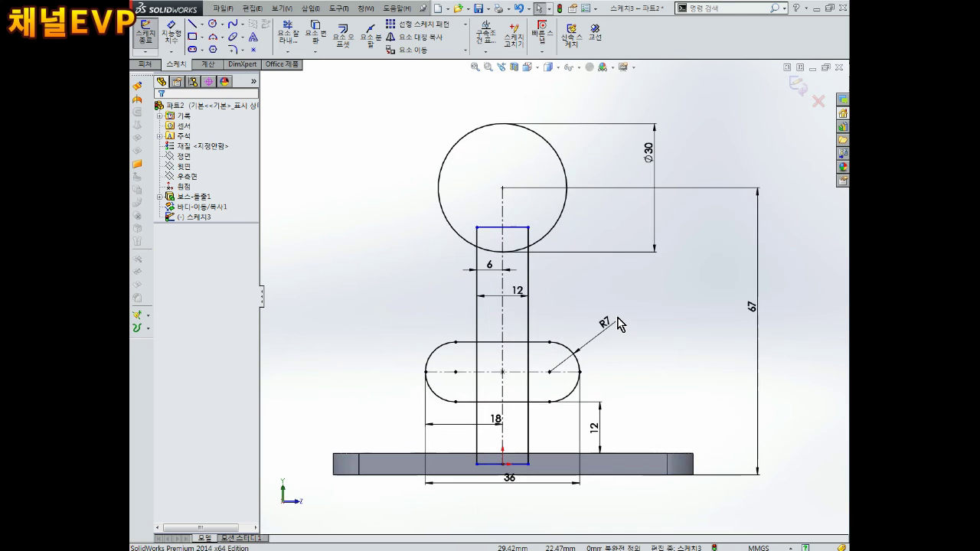
{"action": "left_click", "coordinate": [618, 323]}
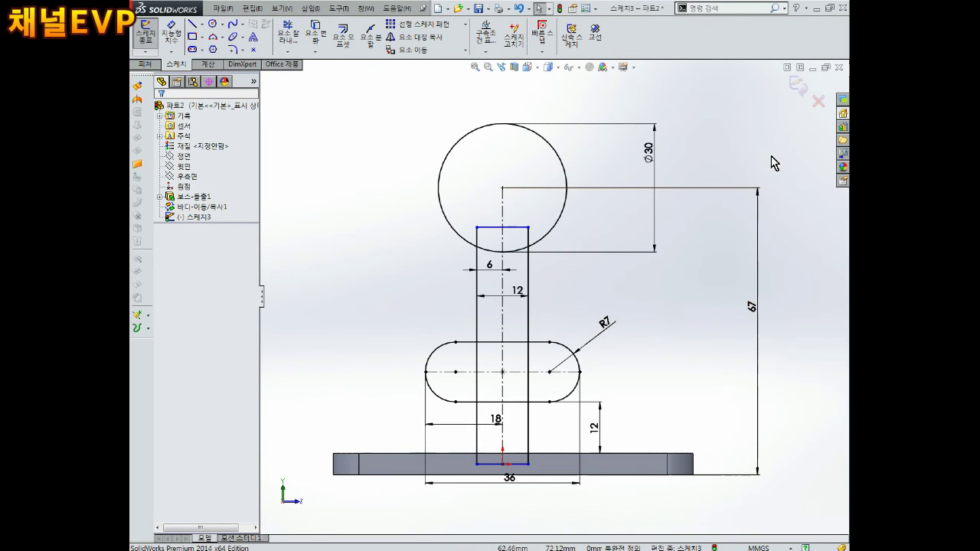
{"action": "left_click", "coordinate": [793, 92]}
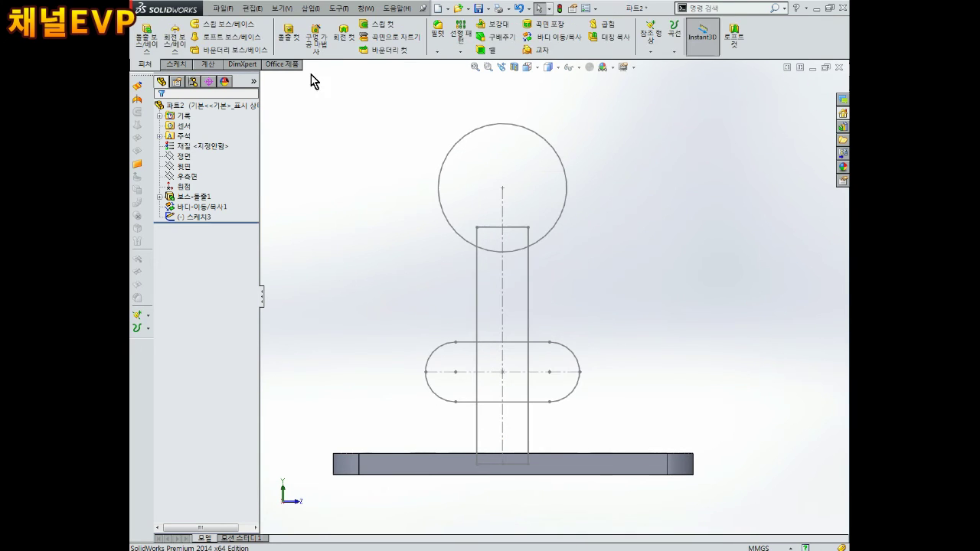
Start an extruded boss using the Ø30 circle, arm rectangle and both slot regions as profiles.
{"action": "left_click", "coordinate": [145, 38]}
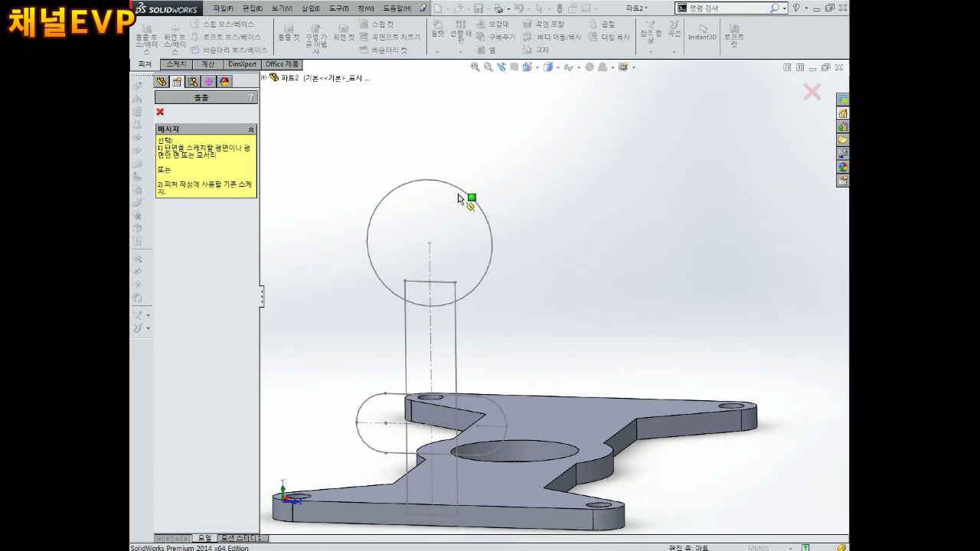
{"action": "left_click", "coordinate": [467, 201]}
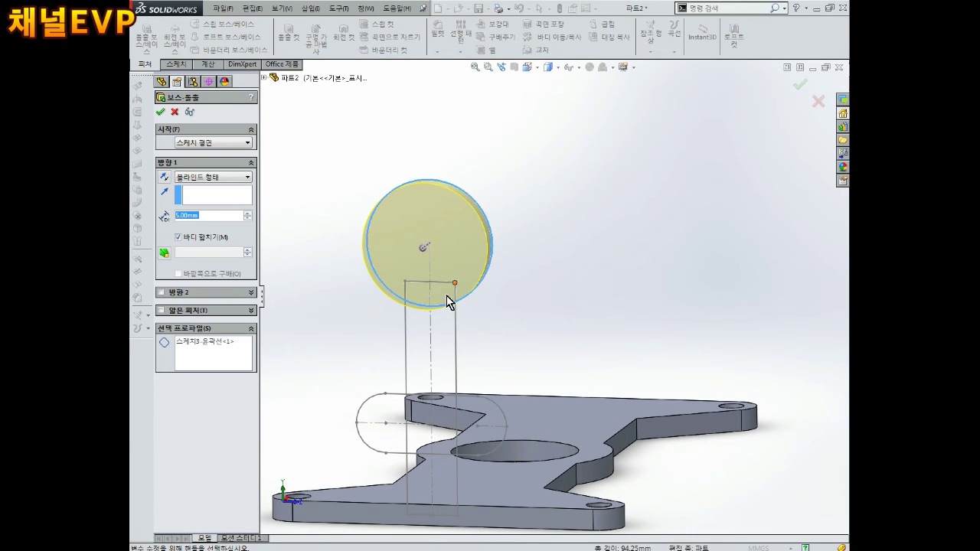
{"action": "left_click", "coordinate": [218, 342]}
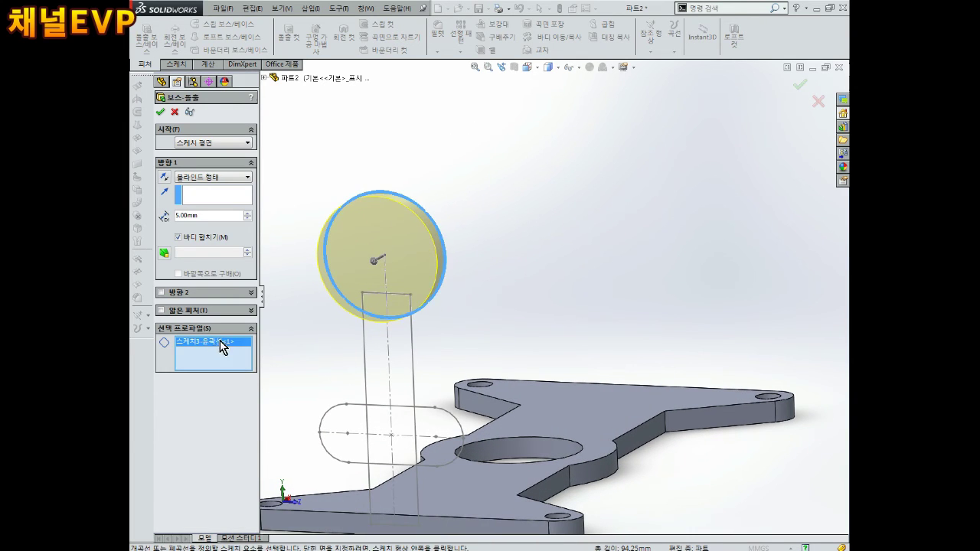
{"action": "left_click", "coordinate": [411, 352]}
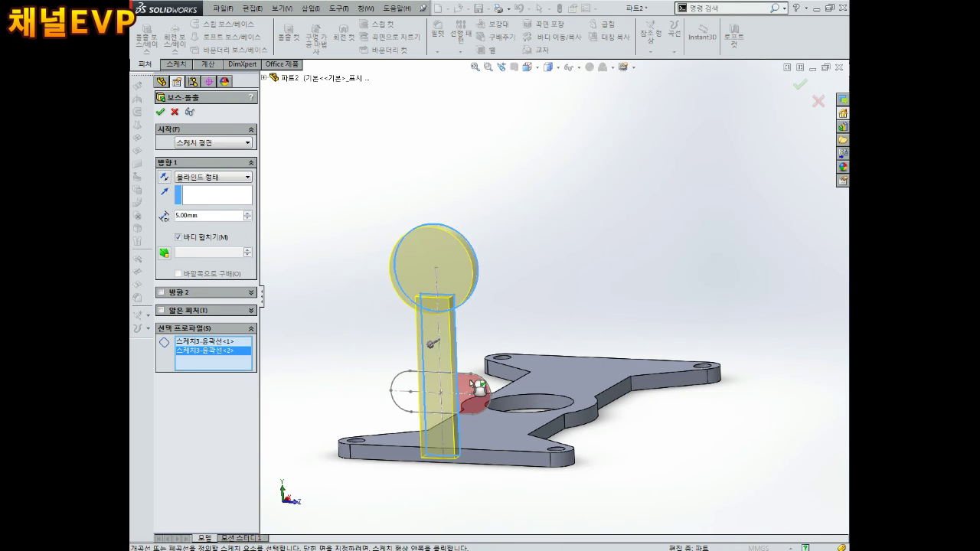
{"action": "left_click", "coordinate": [479, 387]}
{"action": "left_click", "coordinate": [409, 394]}
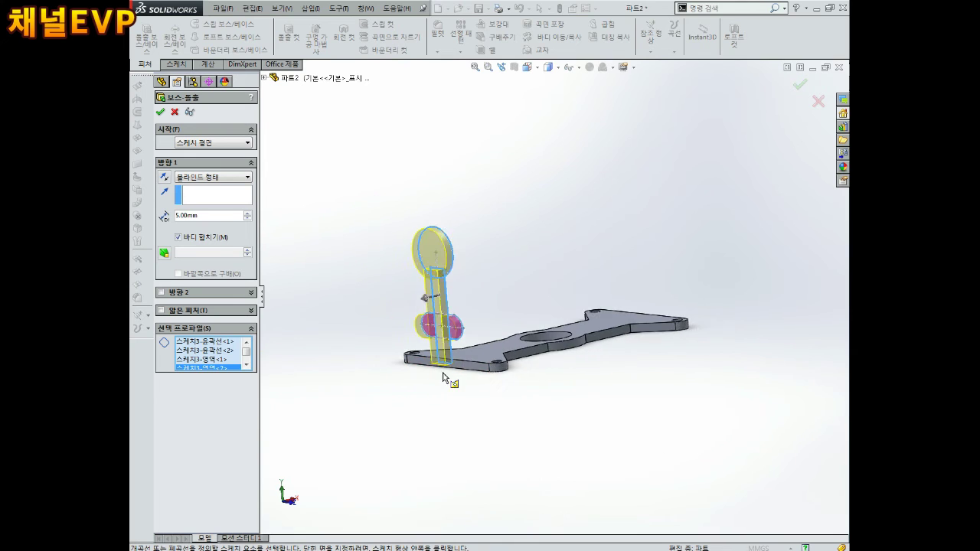
Reverse the extrusion direction, set the depth to 16 mm and accept Boss-Extrude2.
{"action": "scroll", "coordinate": [434, 337], "scroll_direction": "down", "scroll_amount": 2}
{"action": "scroll", "coordinate": [429, 326], "scroll_direction": "down", "scroll_amount": 2}
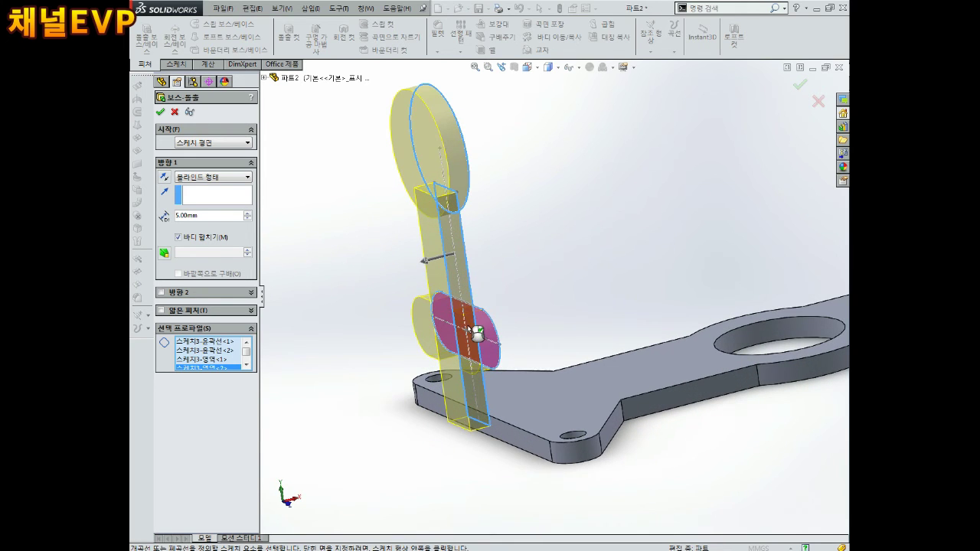
{"action": "scroll", "coordinate": [460, 328], "scroll_direction": "down", "scroll_amount": 2}
{"action": "mouse_move", "coordinate": [452, 328]}
{"action": "middle_mouse_down"}
{"action": "mouse_move", "coordinate": [439, 328]}
{"action": "mouse_move", "coordinate": [569, 314]}
{"action": "mouse_move", "coordinate": [536, 328]}
{"action": "mouse_move", "coordinate": [345, 302]}
{"action": "mouse_move", "coordinate": [427, 333]}
{"action": "mouse_move", "coordinate": [398, 331]}
{"action": "middle_mouse_up"}
{"action": "scroll", "coordinate": [447, 230], "scroll_direction": "down", "scroll_amount": 2}
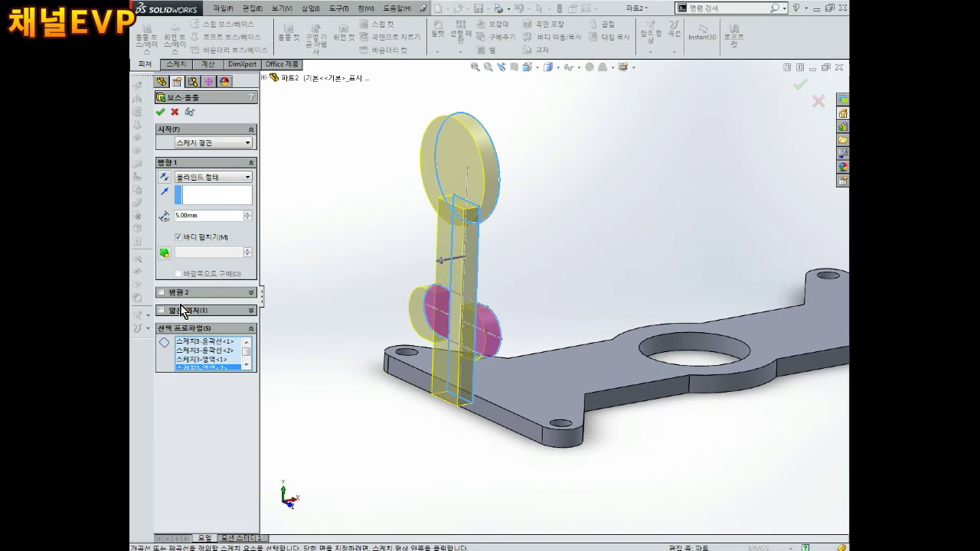
{"action": "left_click", "coordinate": [166, 179]}
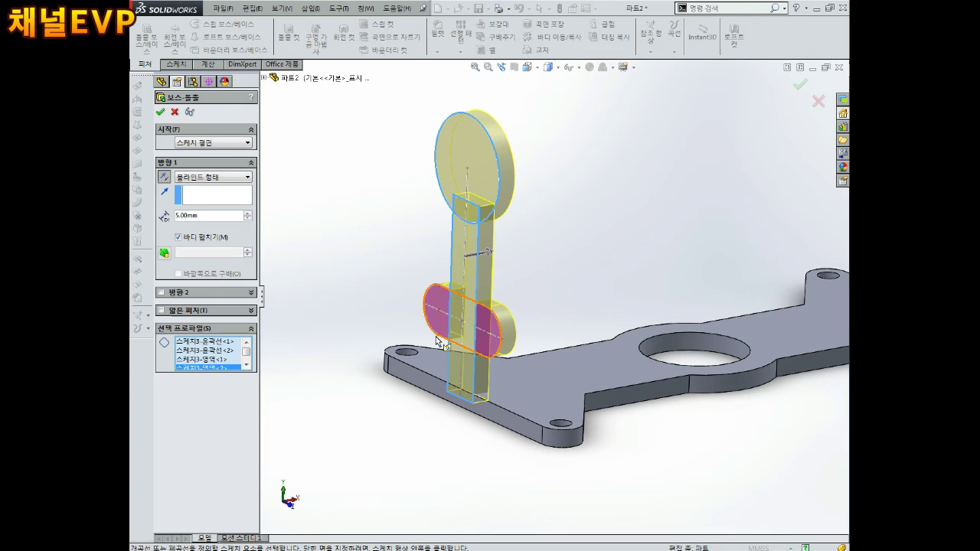
{"action": "middle_click_drag", "start_coordinate": [532, 361], "coordinate": [503, 363]}
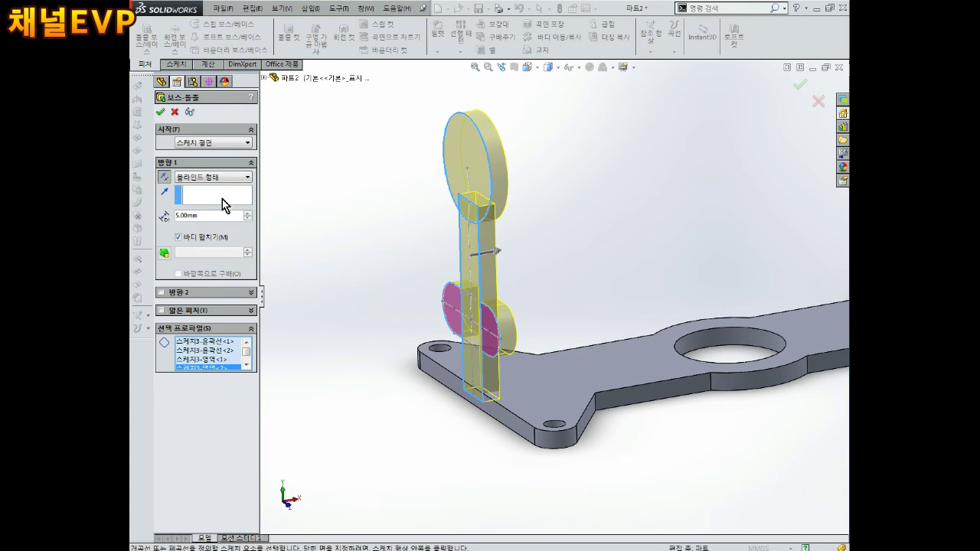
{"action": "type", "text": "16"}
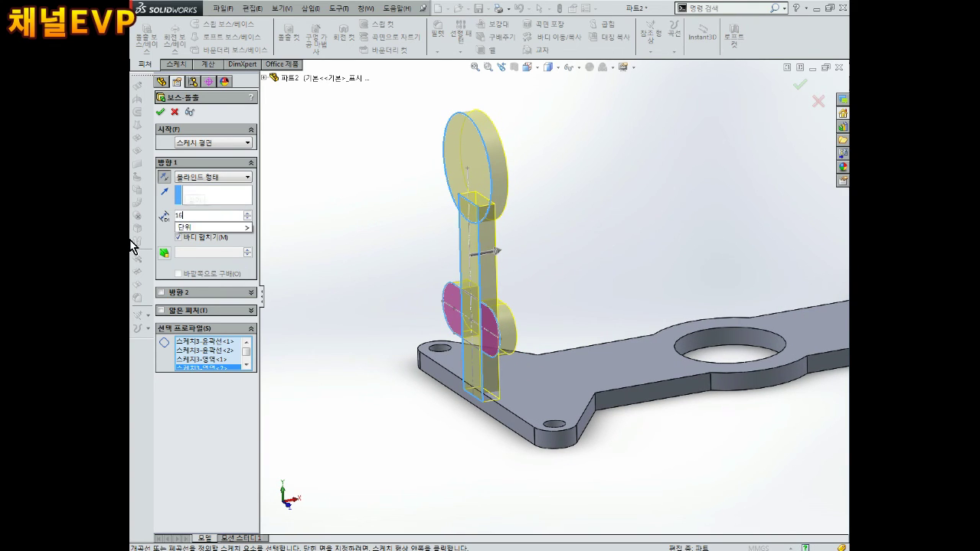
{"action": "key", "text": "Return"}
{"action": "middle_click_drag", "start_coordinate": [318, 285], "coordinate": [660, 351]}
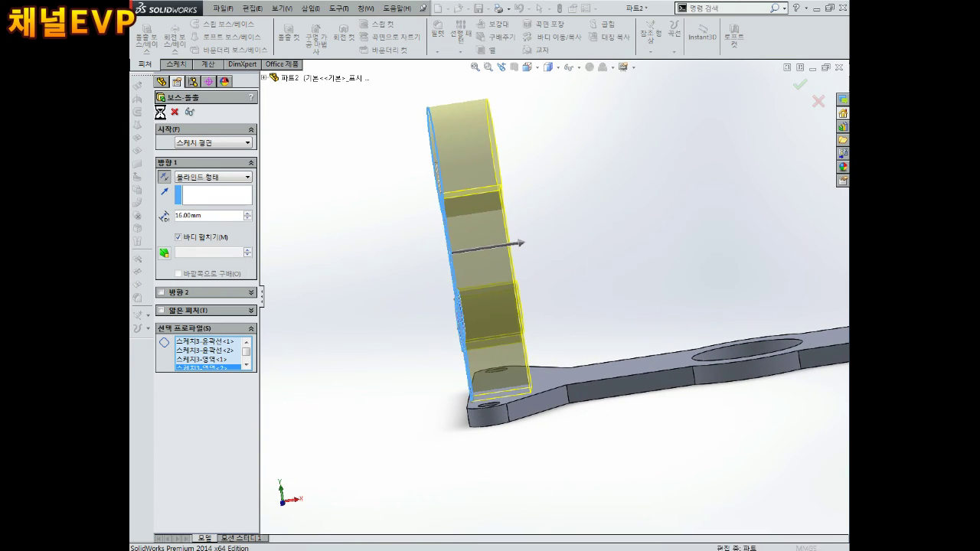
{"action": "left_click", "coordinate": [160, 112]}
{"action": "mouse_move", "coordinate": [372, 271]}
{"action": "middle_mouse_down"}
{"action": "mouse_move", "coordinate": [387, 261]}
{"action": "mouse_move", "coordinate": [457, 266]}
{"action": "mouse_move", "coordinate": [498, 286]}
{"action": "mouse_move", "coordinate": [498, 308]}
{"action": "mouse_move", "coordinate": [422, 308]}
{"action": "mouse_move", "coordinate": [407, 278]}
{"action": "mouse_move", "coordinate": [377, 287]}
{"action": "middle_mouse_up"}
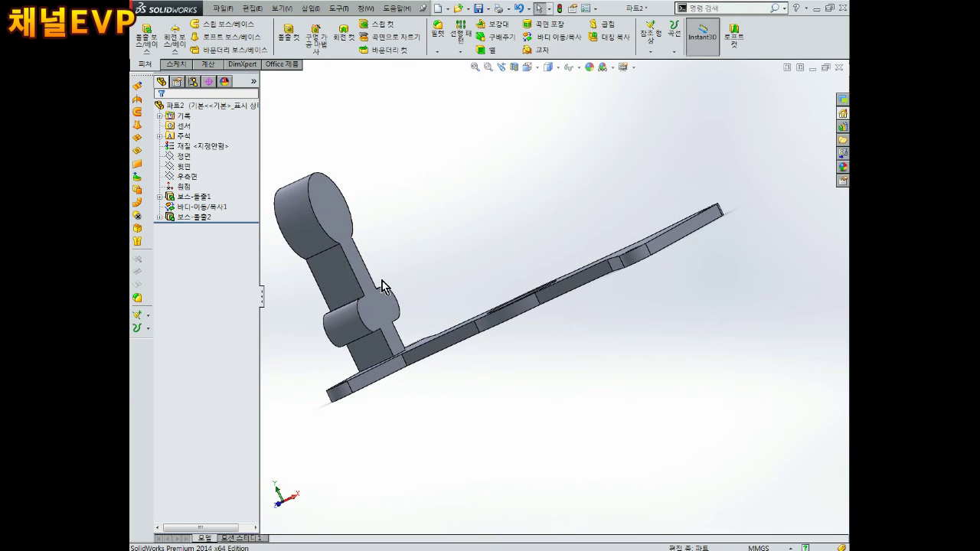
Expand Boss-Extrude2 (보스-돌출2) in the feature tree and select Sketch3 (스케치3) to highlight it.
{"action": "scroll", "coordinate": [350, 212], "scroll_direction": "down", "scroll_amount": 2}
{"action": "scroll", "coordinate": [367, 225], "scroll_direction": "down", "scroll_amount": 2}
{"action": "scroll", "coordinate": [339, 245], "scroll_direction": "down", "scroll_amount": 2}
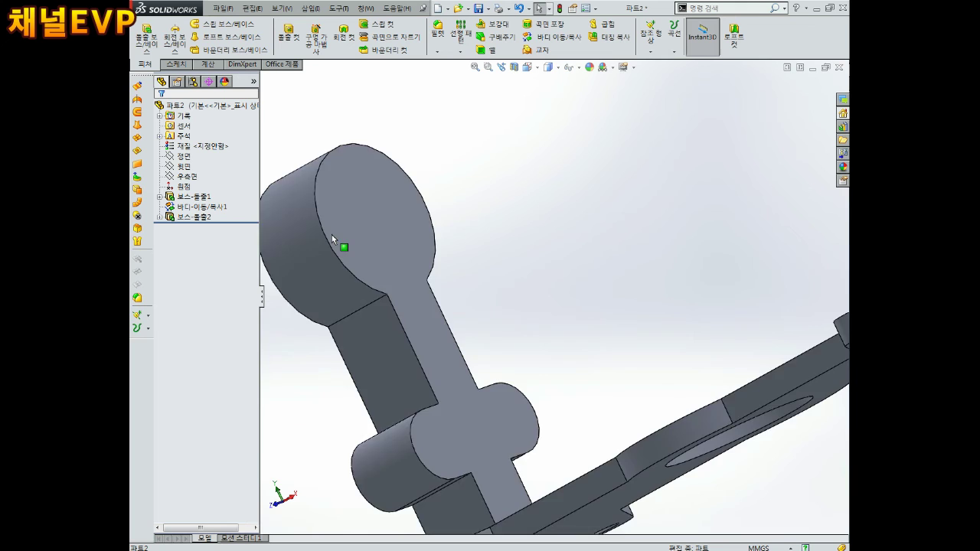
{"action": "scroll", "coordinate": [332, 234], "scroll_direction": "up", "scroll_amount": 3}
{"action": "mouse_move", "coordinate": [331, 234]}
{"action": "middle_mouse_down"}
{"action": "mouse_move", "coordinate": [379, 273]}
{"action": "mouse_move", "coordinate": [442, 257]}
{"action": "middle_mouse_up"}
{"action": "scroll", "coordinate": [456, 234], "scroll_direction": "down", "scroll_amount": 3}
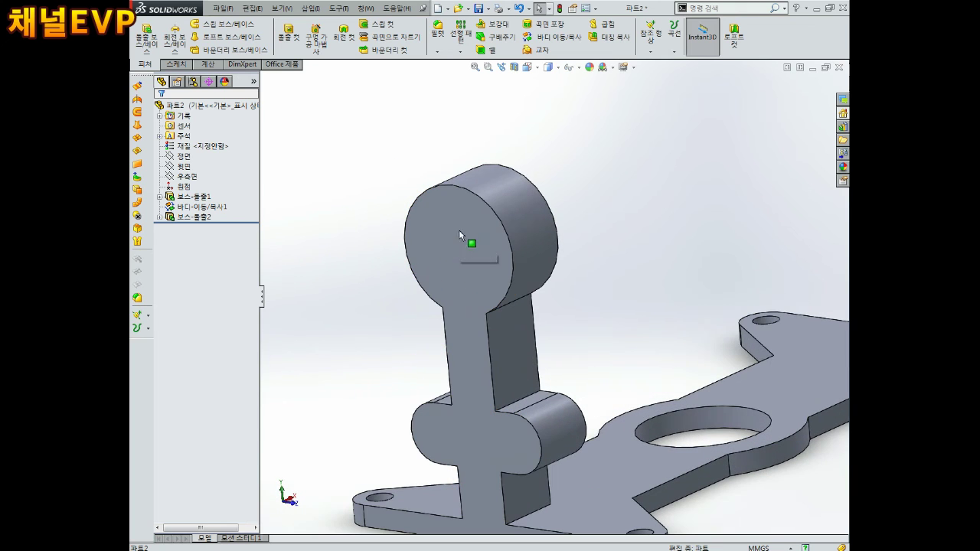
{"action": "left_click", "coordinate": [159, 217]}
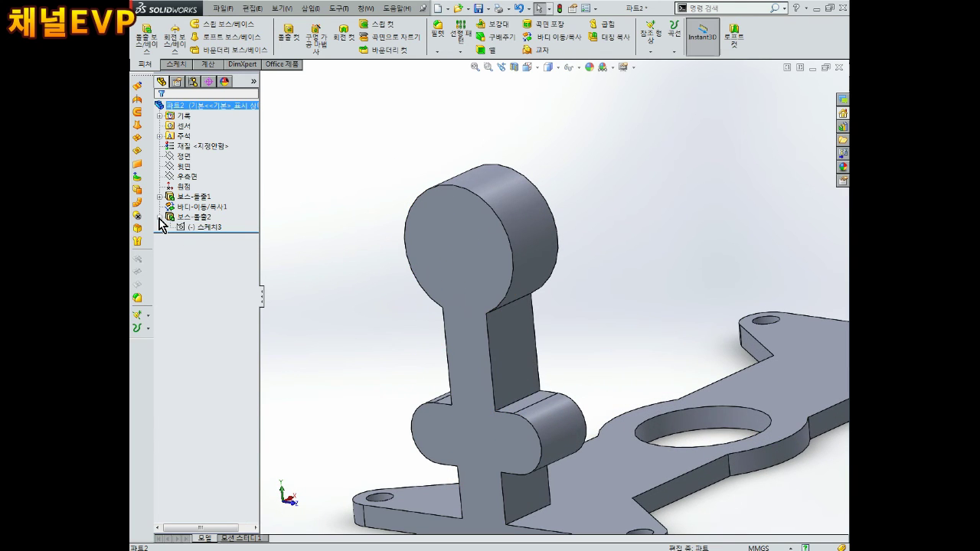
{"action": "left_click", "coordinate": [212, 229]}
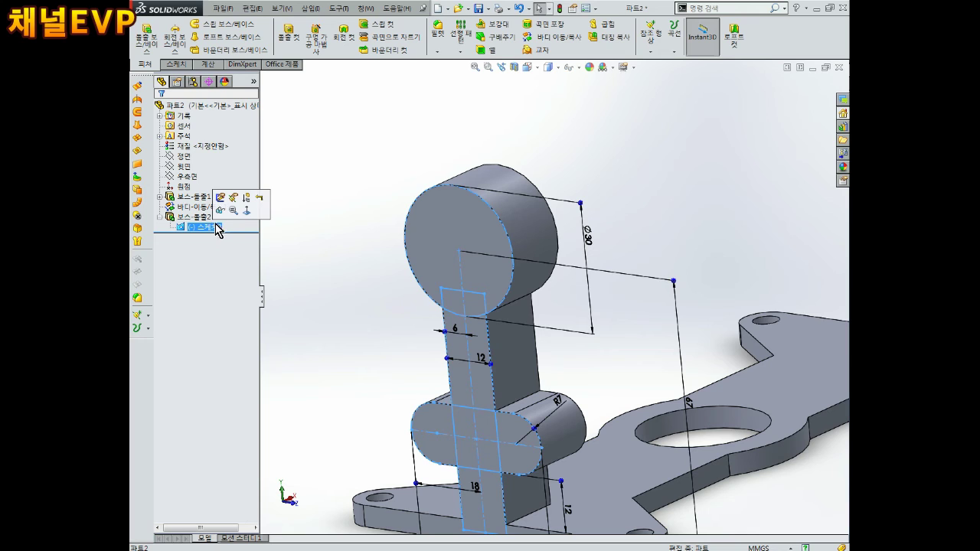
{"action": "left_click", "coordinate": [221, 212]}
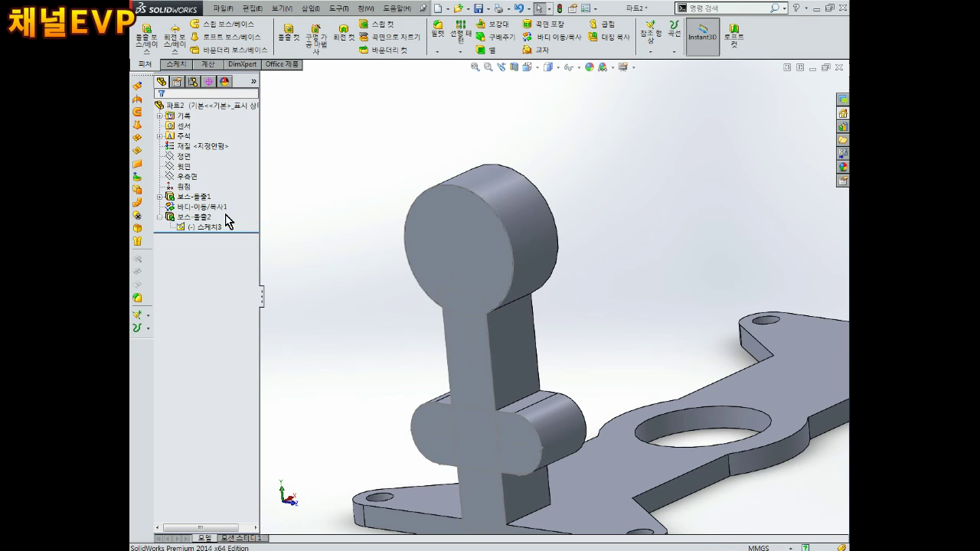
{"action": "left_click", "coordinate": [212, 228]}
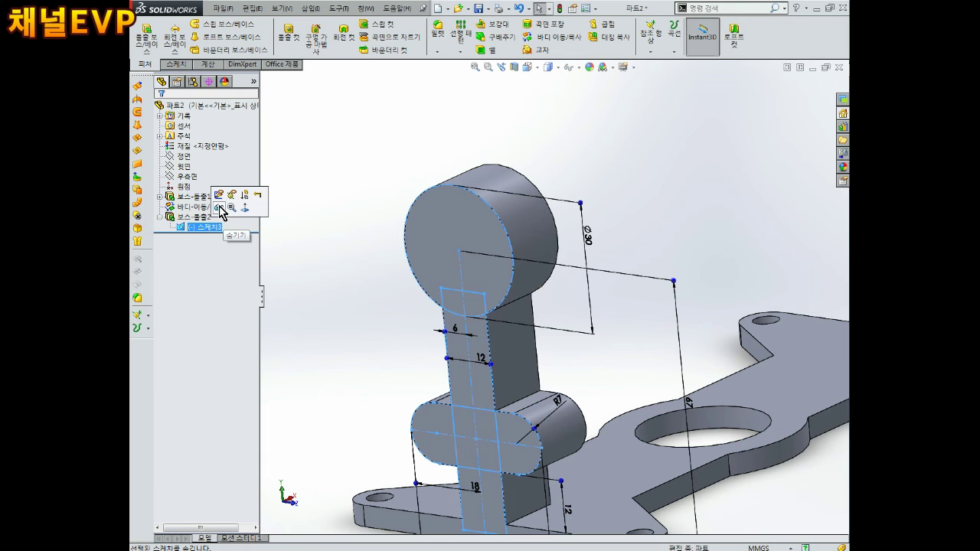
Hide and then show Sketch3 again using its quick-action toolbar.
{"action": "left_click", "coordinate": [160, 218]}
{"action": "left_click", "coordinate": [159, 217]}
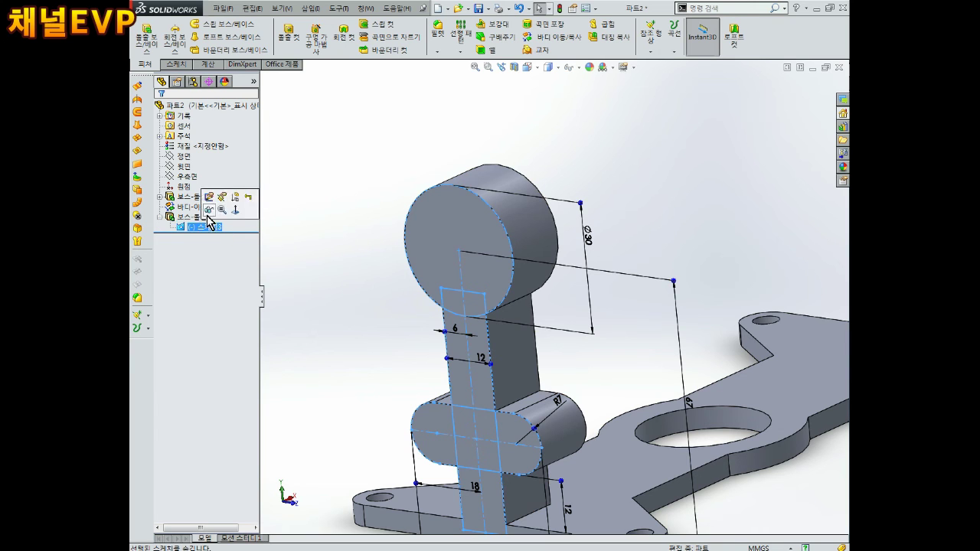
{"action": "left_click", "coordinate": [207, 228]}
{"action": "left_click", "coordinate": [214, 213]}
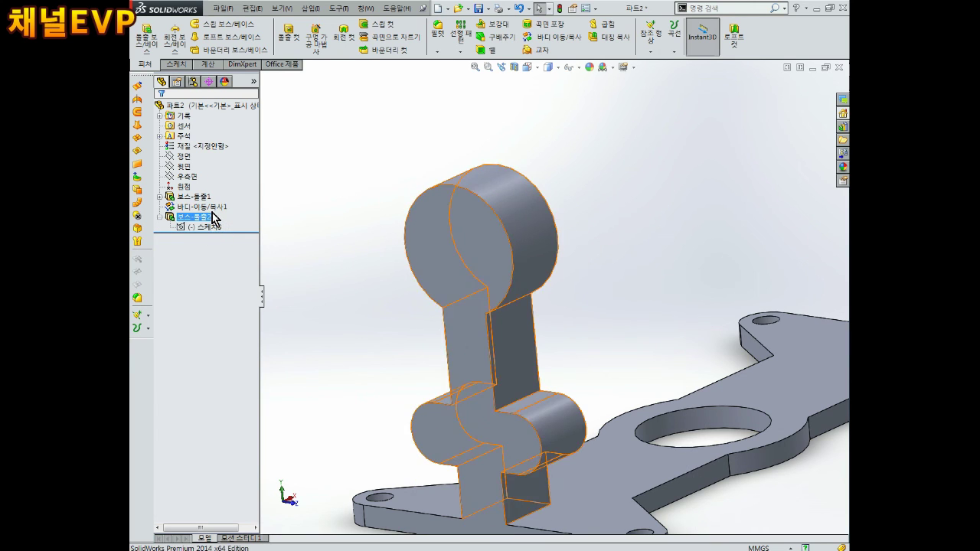
{"action": "left_click", "coordinate": [212, 227]}
{"action": "left_click", "coordinate": [213, 214]}
{"action": "left_click", "coordinate": [312, 288]}
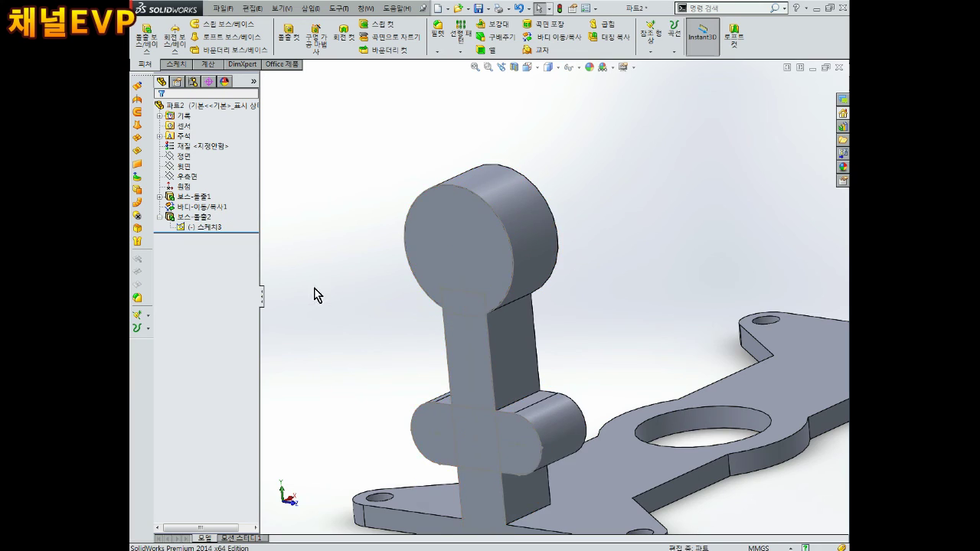
{"action": "scroll", "coordinate": [433, 296], "scroll_direction": "up", "scroll_amount": 2}
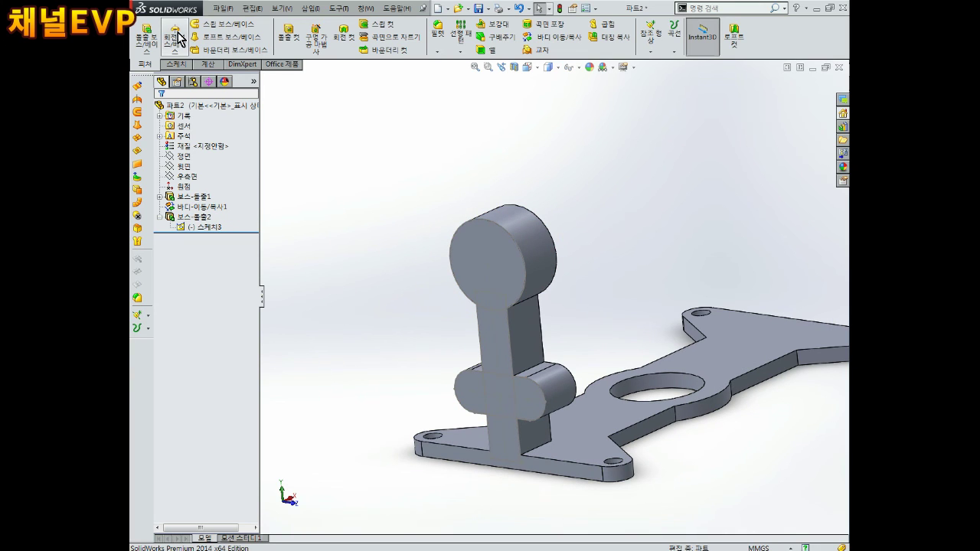
{"action": "left_click", "coordinate": [145, 37]}
Extrude Sketch3's Ø30 circle 27 mm in the reversed direction, creating Boss-Extrude3.
{"action": "scroll", "coordinate": [444, 222], "scroll_direction": "down", "scroll_amount": 2}
{"action": "left_click", "coordinate": [533, 243]}
{"action": "mouse_move", "coordinate": [536, 247]}
{"action": "middle_mouse_down"}
{"action": "mouse_move", "coordinate": [564, 245]}
{"action": "mouse_move", "coordinate": [579, 285]}
{"action": "middle_mouse_up"}
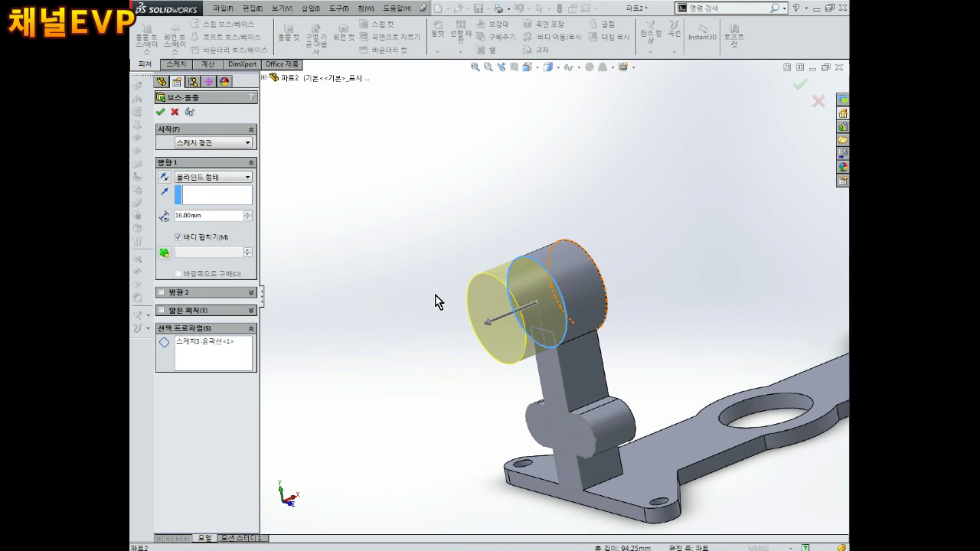
{"action": "left_click", "coordinate": [163, 179]}
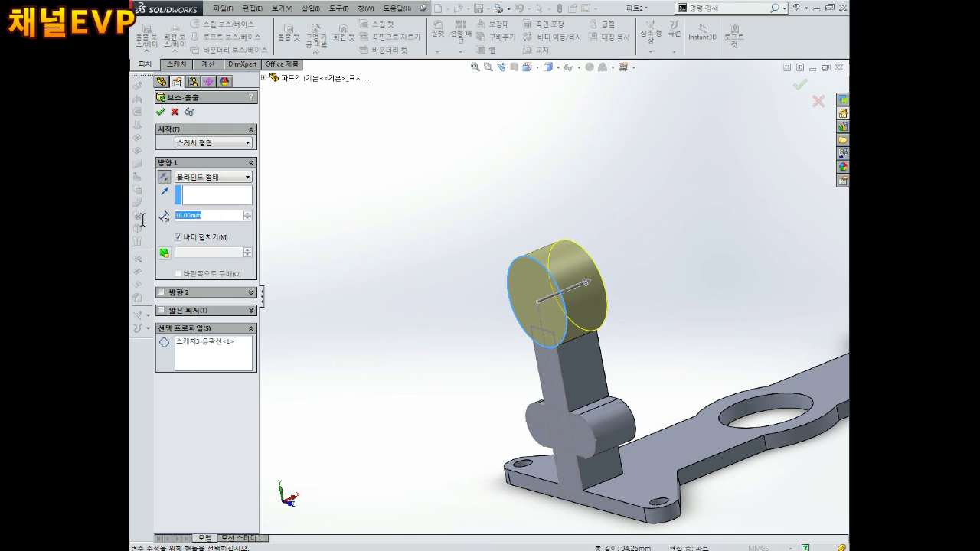
{"action": "type", "text": "27"}
{"action": "key", "text": "Return"}
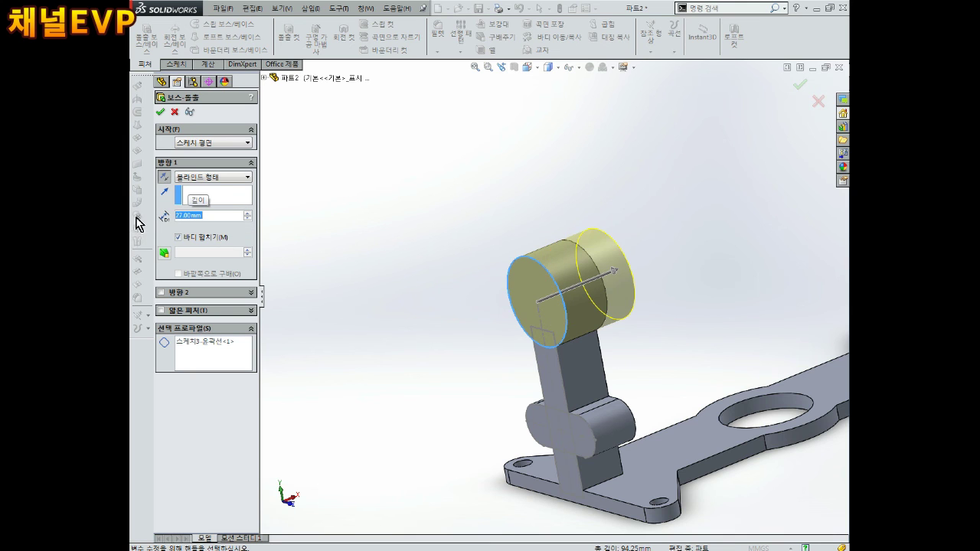
{"action": "left_click", "coordinate": [162, 112]}
{"action": "scroll", "coordinate": [475, 246], "scroll_direction": "up", "scroll_amount": 2}
{"action": "scroll", "coordinate": [546, 284], "scroll_direction": "down", "scroll_amount": 3}
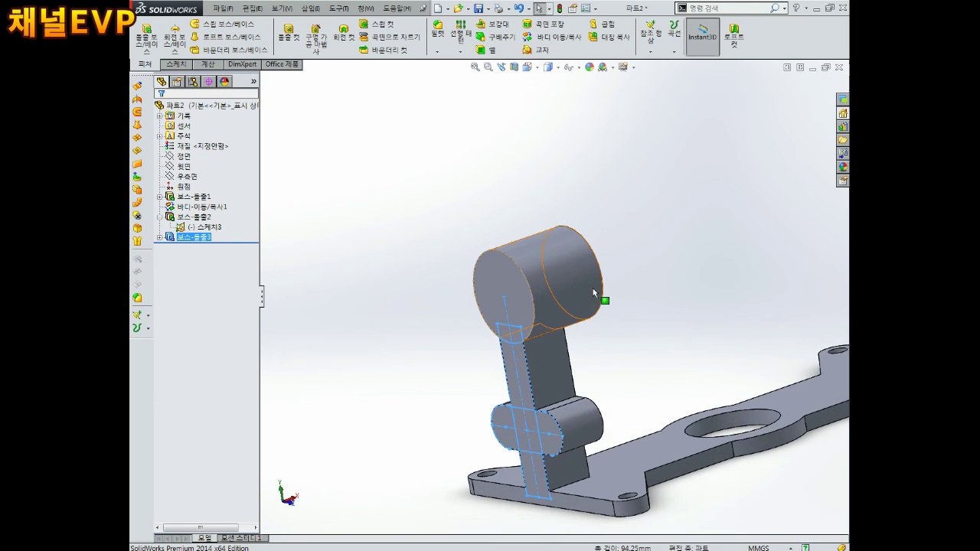
Toggle Sketch3's Hide/Show from its context toolbar under Boss-Extrude2, leaving it visible.
{"action": "left_click", "coordinate": [160, 217]}
{"action": "left_click", "coordinate": [160, 217]}
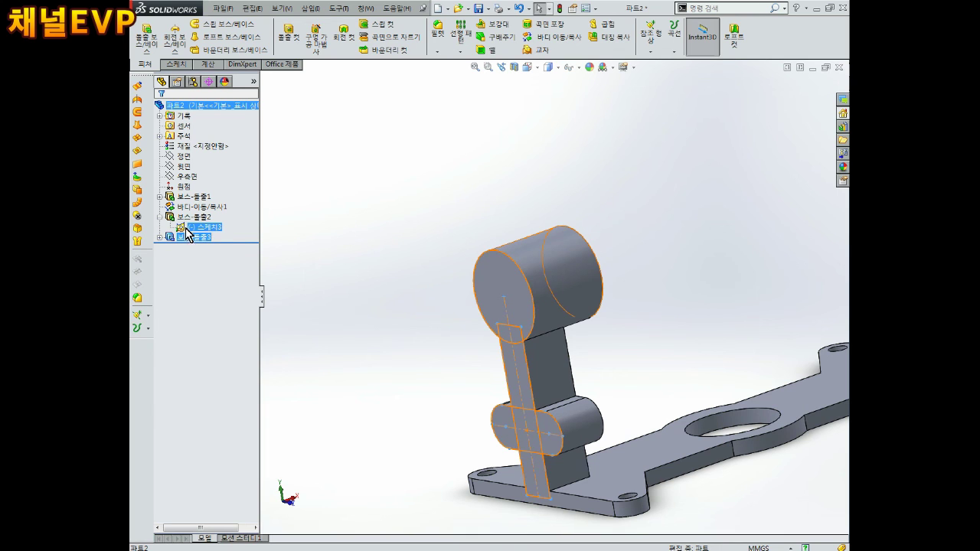
{"action": "right_click", "coordinate": [212, 233]}
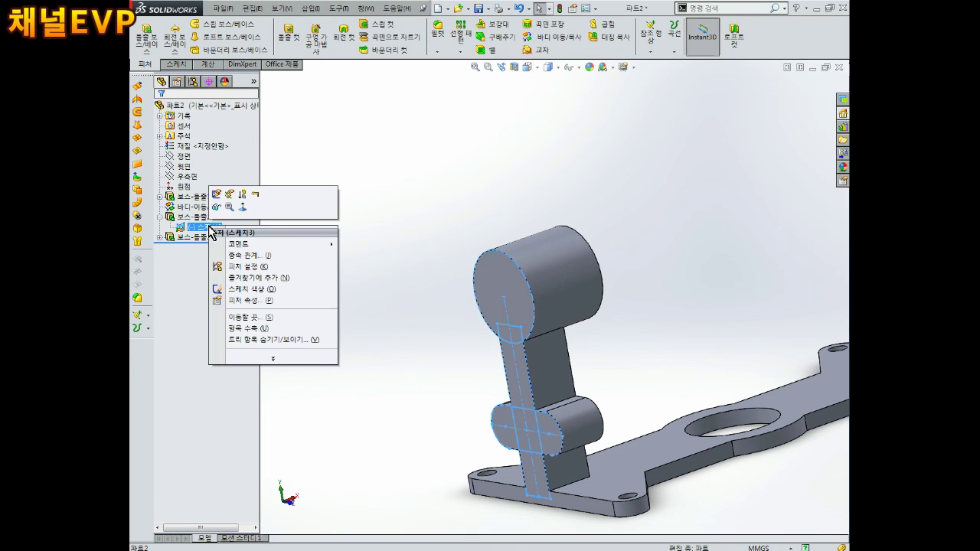
{"action": "left_click", "coordinate": [192, 255]}
{"action": "left_click", "coordinate": [200, 217]}
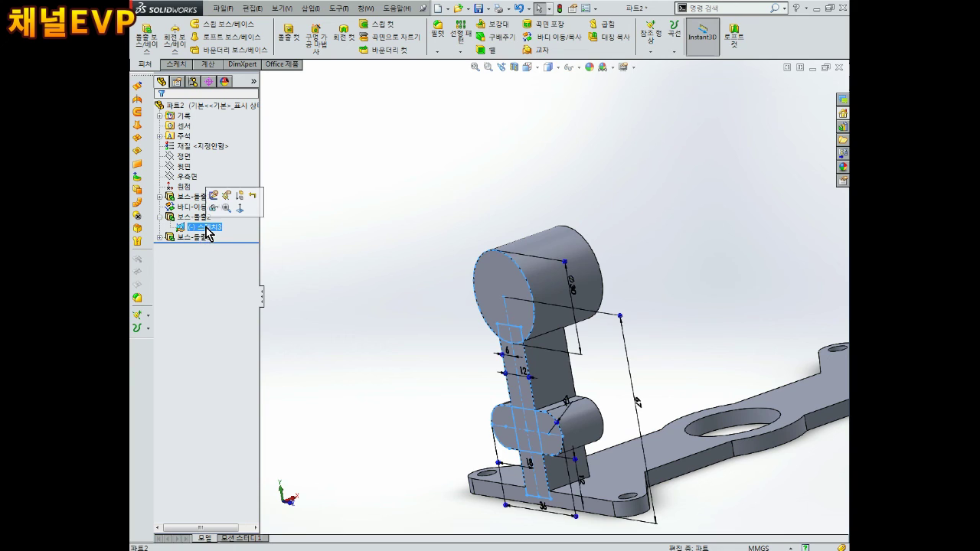
{"action": "left_click", "coordinate": [215, 208]}
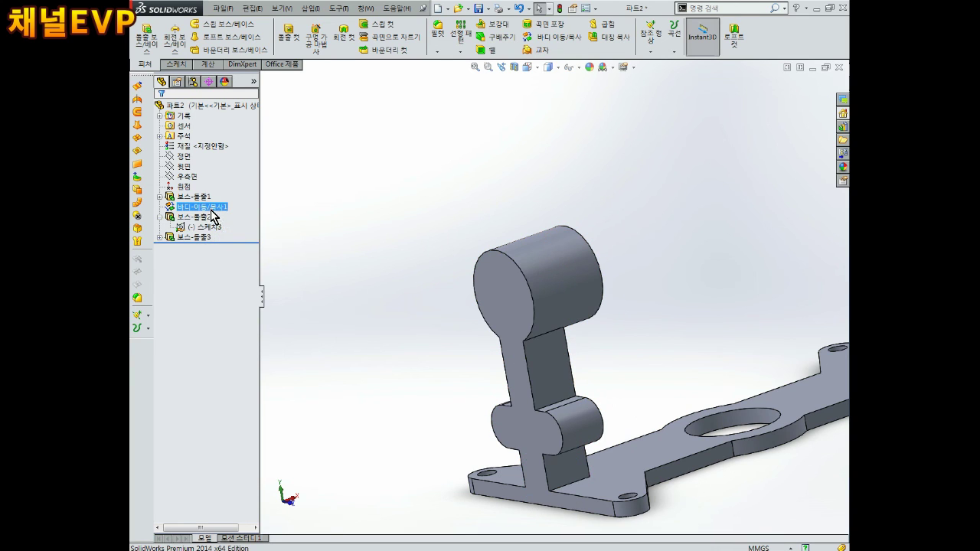
{"action": "left_click", "coordinate": [213, 218]}
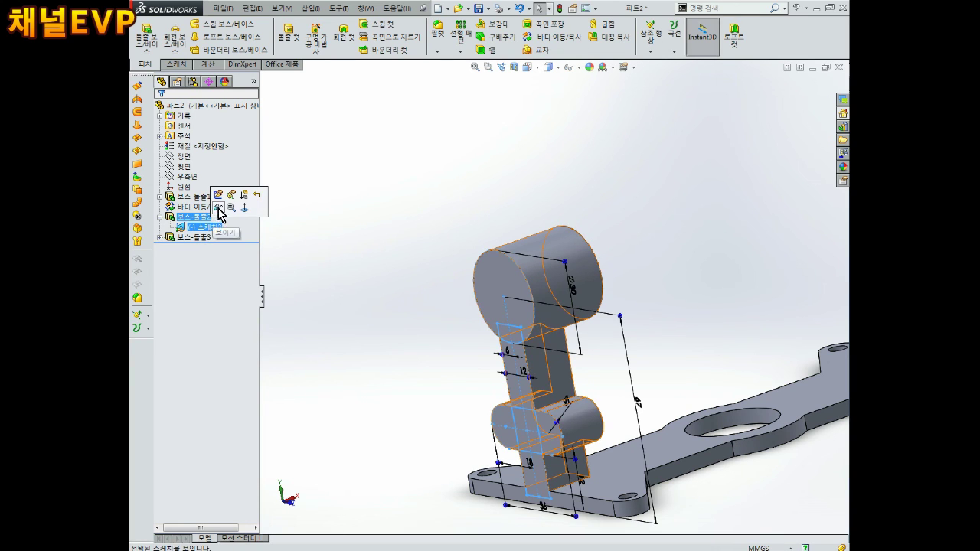
{"action": "left_click", "coordinate": [218, 209]}
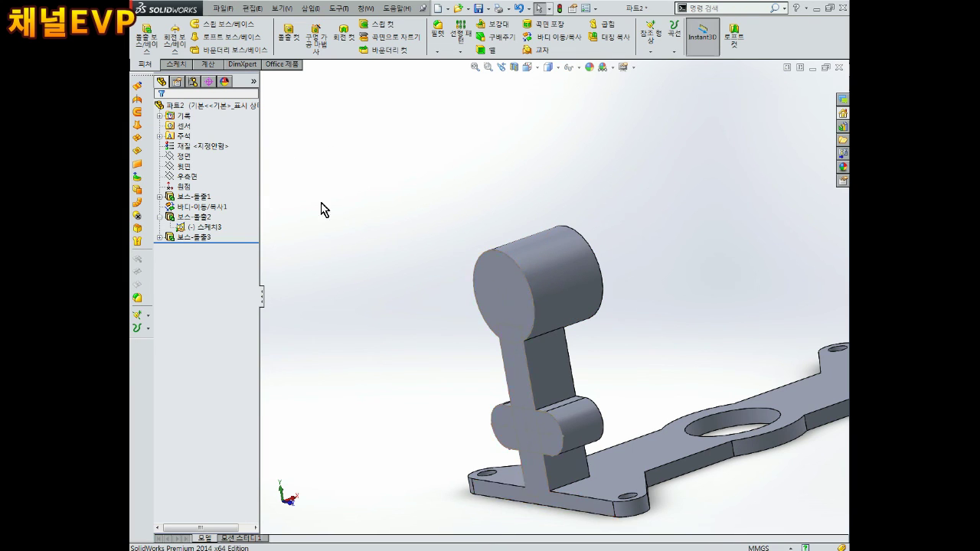
{"action": "middle_click_drag", "start_coordinate": [454, 182], "coordinate": [440, 186]}
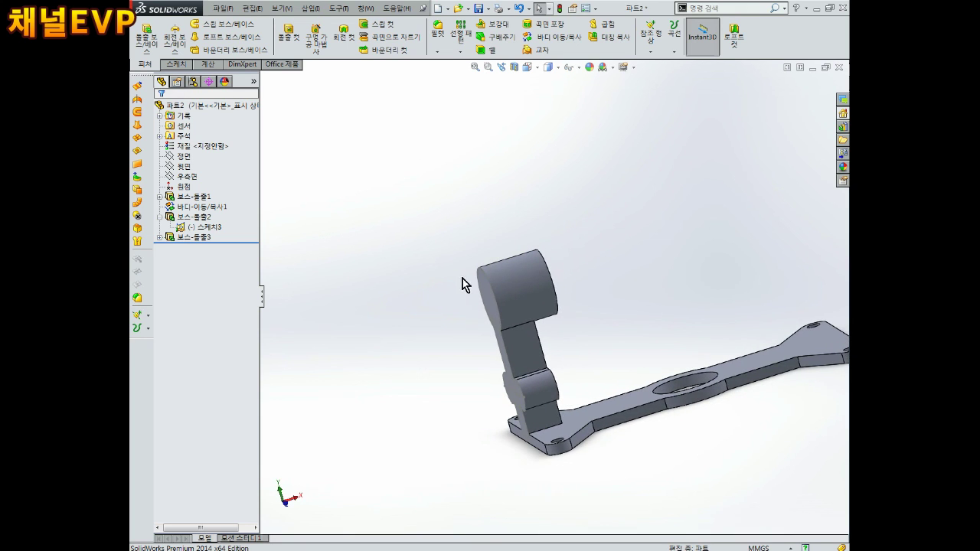
{"action": "scroll", "coordinate": [573, 338], "scroll_direction": "down", "scroll_amount": 2}
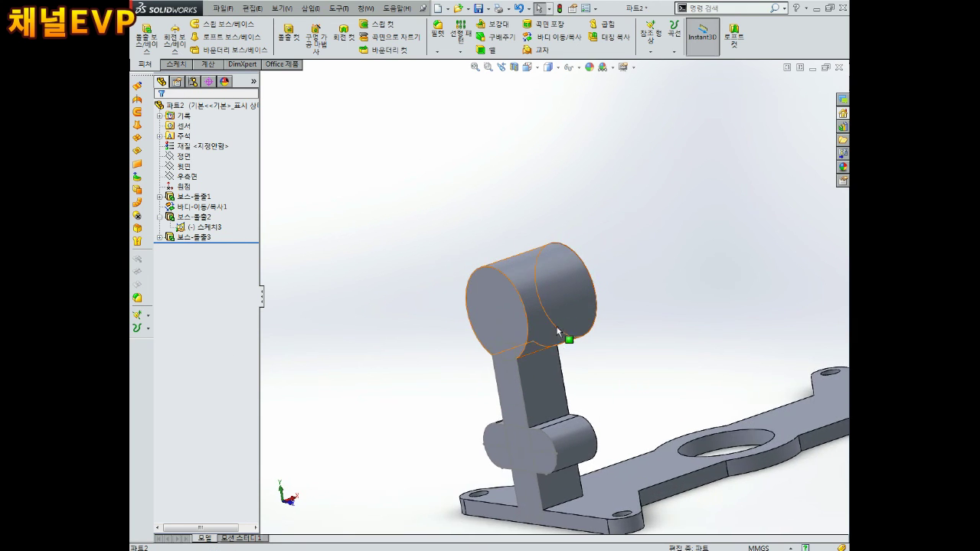
{"action": "scroll", "coordinate": [572, 339], "scroll_direction": "down", "scroll_amount": 2}
{"action": "left_click", "coordinate": [193, 237]}
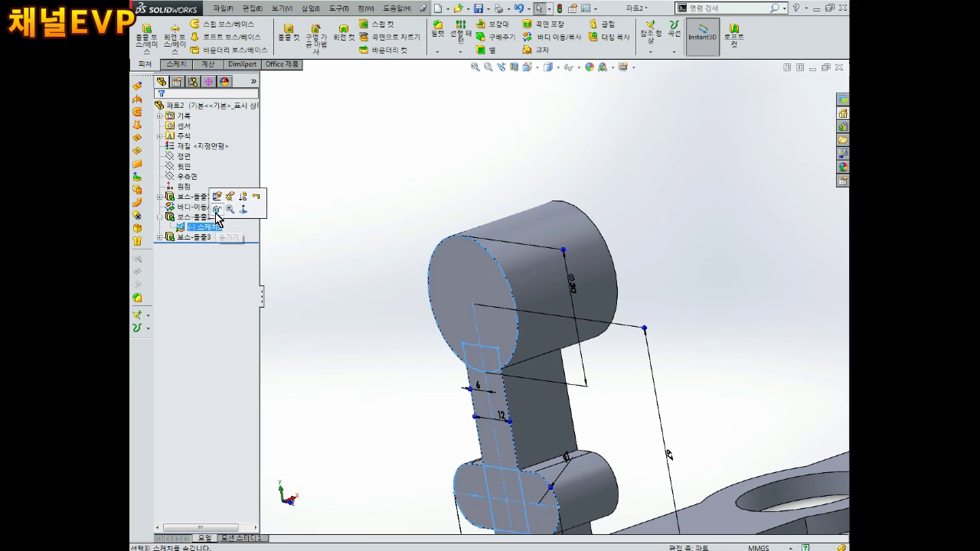
{"action": "left_click", "coordinate": [268, 262]}
{"action": "scroll", "coordinate": [528, 260], "scroll_direction": "up", "scroll_amount": 3}
{"action": "middle_click_drag", "start_coordinate": [528, 261], "coordinate": [440, 355]}
{"action": "scroll", "coordinate": [718, 391], "scroll_direction": "up", "scroll_amount": 2}
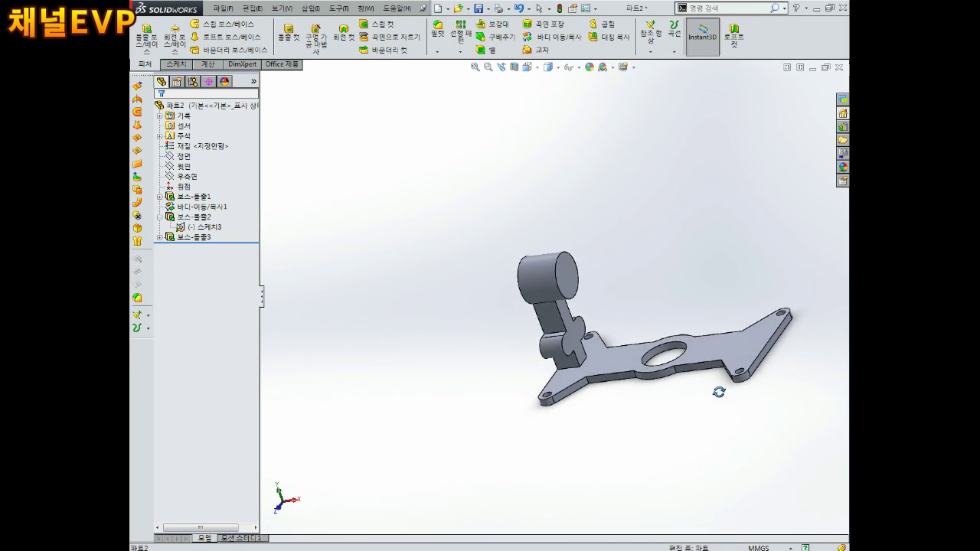
{"action": "middle_click_drag", "start_coordinate": [717, 391], "coordinate": [611, 353]}
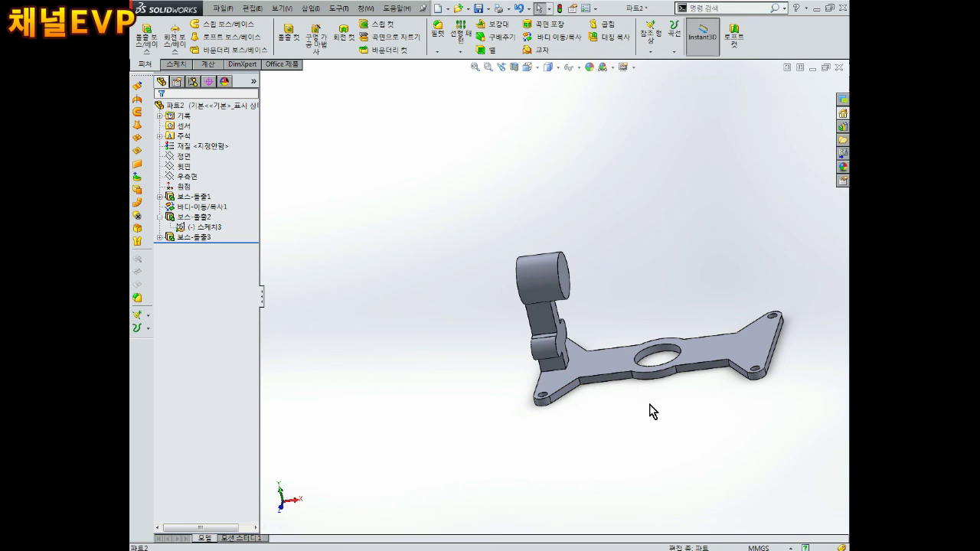
{"action": "mouse_move", "coordinate": [641, 345]}
{"action": "middle_mouse_down"}
{"action": "mouse_move", "coordinate": [565, 309]}
{"action": "mouse_move", "coordinate": [567, 265]}
{"action": "mouse_move", "coordinate": [595, 277]}
{"action": "middle_mouse_up"}
{"action": "scroll", "coordinate": [565, 309], "scroll_direction": "down", "scroll_amount": 3}
{"action": "scroll", "coordinate": [587, 280], "scroll_direction": "up", "scroll_amount": 2}
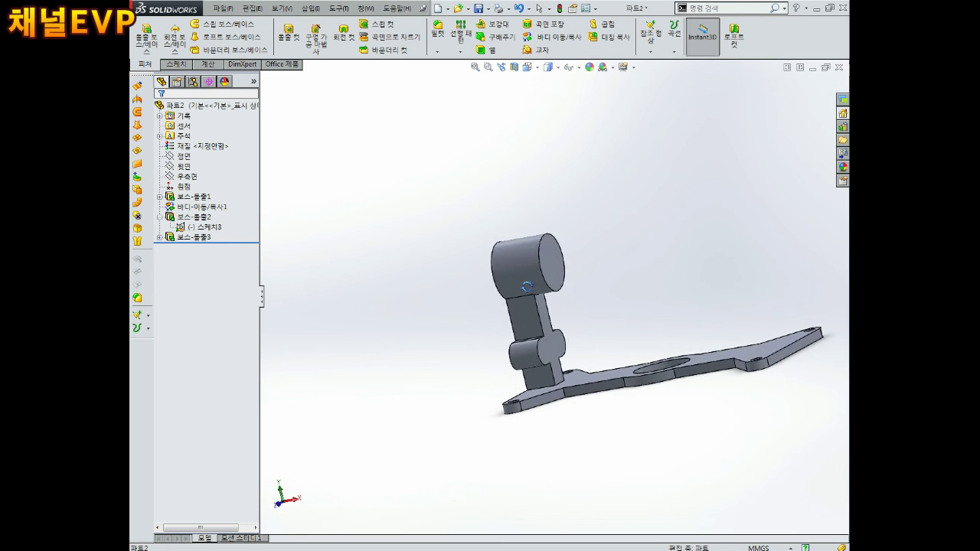
{"action": "scroll", "coordinate": [564, 311], "scroll_direction": "down", "scroll_amount": 2}
{"action": "mouse_move", "coordinate": [564, 311]}
{"action": "middle_mouse_down"}
{"action": "mouse_move", "coordinate": [657, 291]}
{"action": "mouse_move", "coordinate": [575, 314]}
{"action": "mouse_move", "coordinate": [606, 320]}
{"action": "middle_mouse_up"}
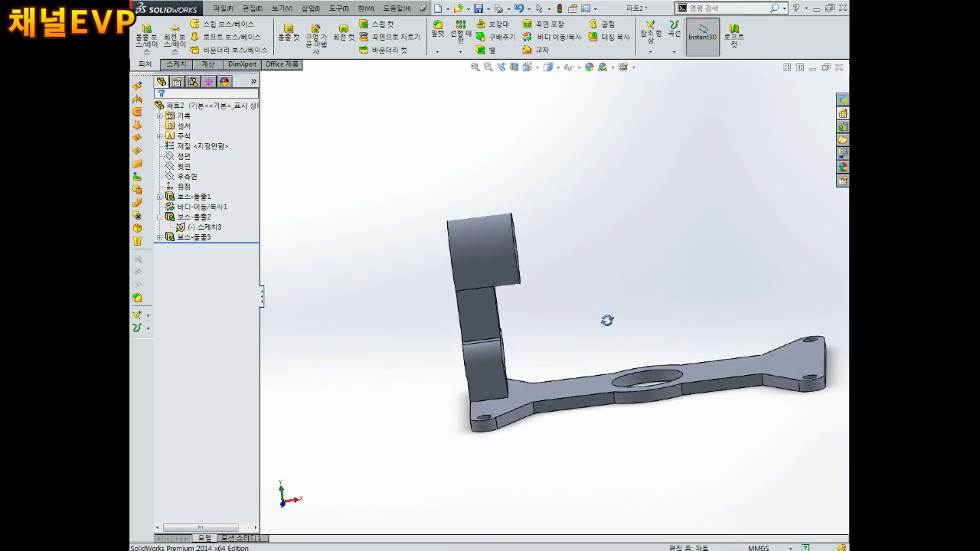
{"action": "scroll", "coordinate": [567, 321], "scroll_direction": "down", "scroll_amount": 2}
{"action": "scroll", "coordinate": [567, 321], "scroll_direction": "down", "scroll_amount": 2}
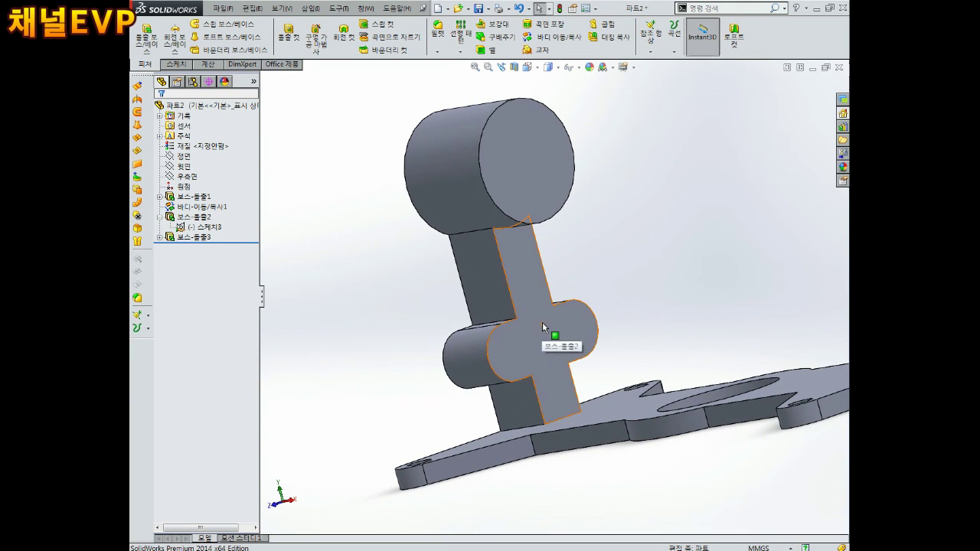
{"action": "left_click", "coordinate": [541, 260]}
{"action": "left_click", "coordinate": [565, 223]}
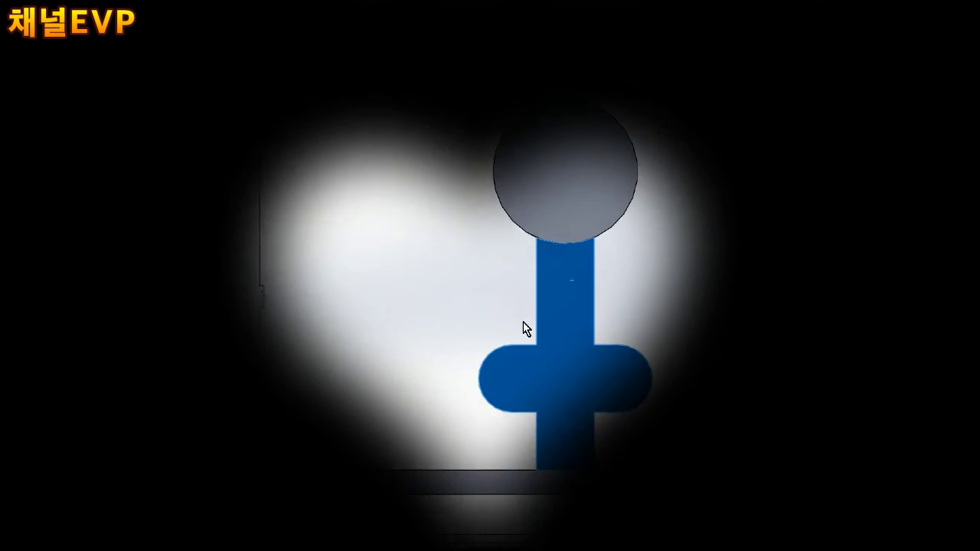